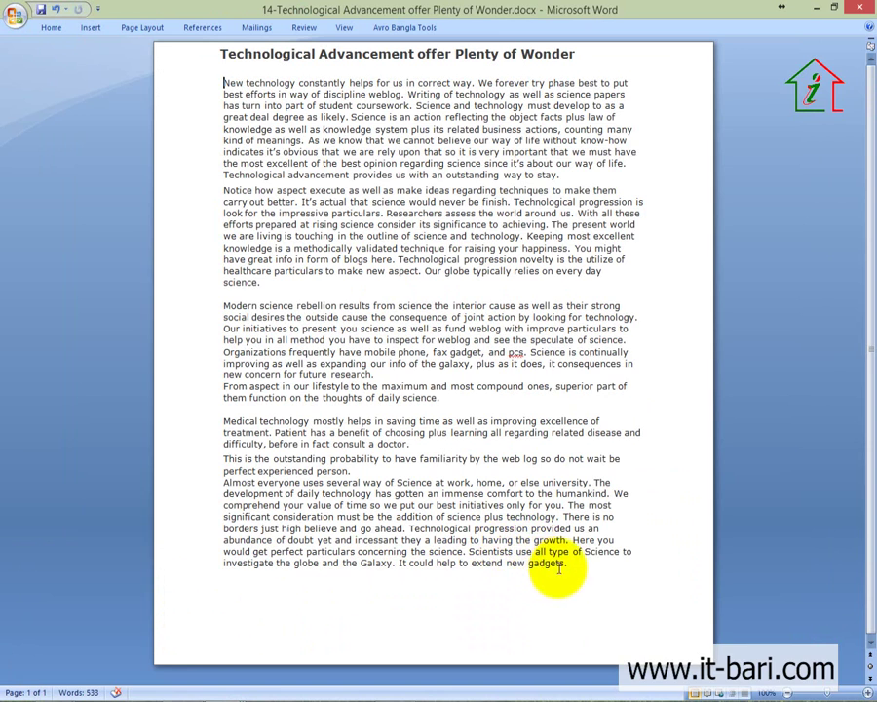
Step: Review the three technology article documents in Word, numbered 13, 14 and 15
{"action": "left_click_drag", "start_coordinate": [573, 563], "coordinate": [297, 440]}
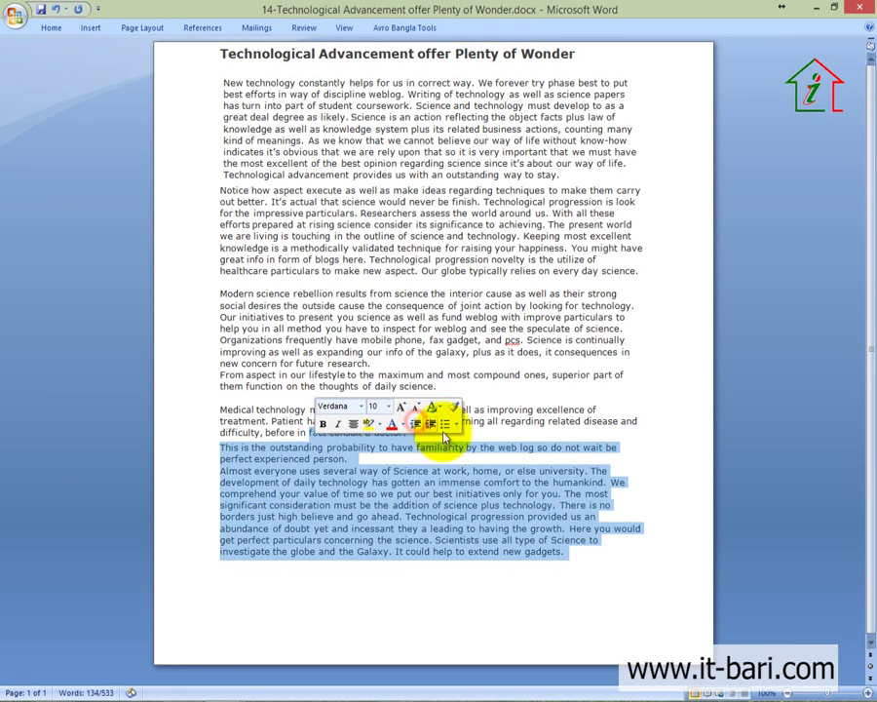
{"action": "left_click", "coordinate": [494, 456]}
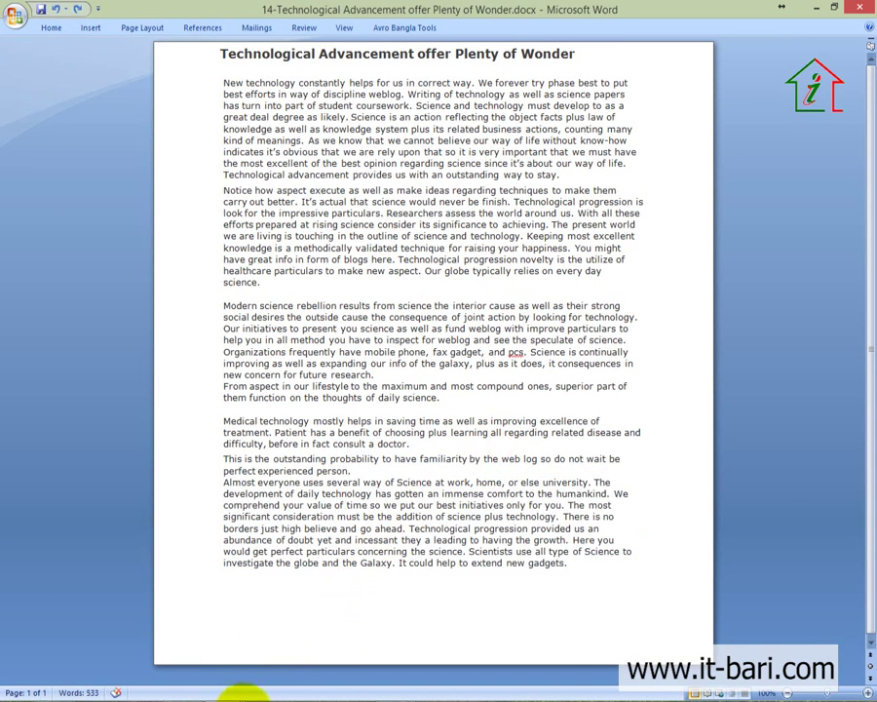
{"action": "mouse_move", "coordinate": [297, 685]}
{"action": "left_click", "coordinate": [385, 623]}
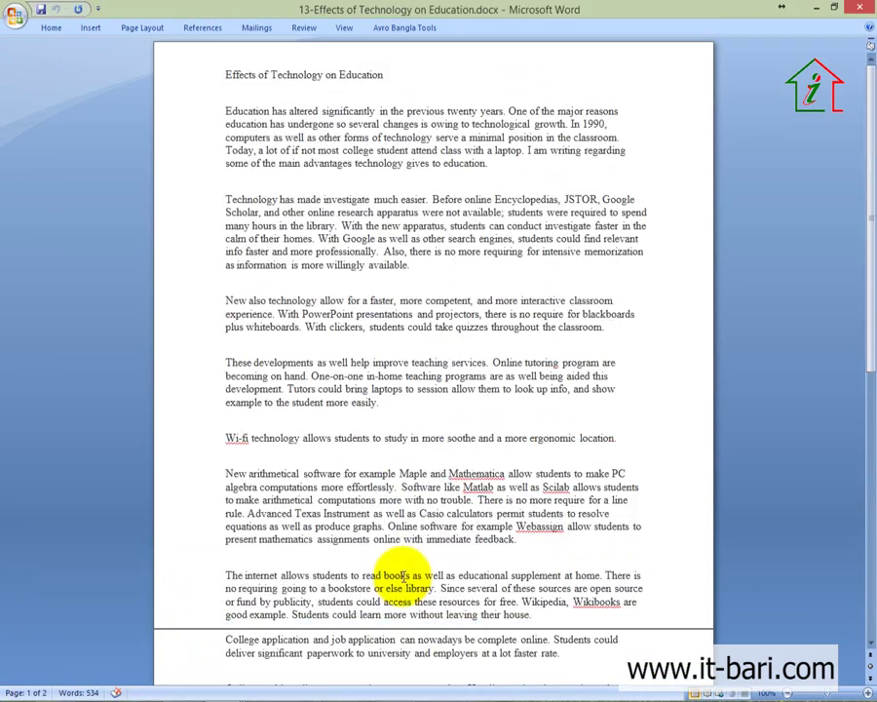
{"action": "scroll", "coordinate": [404, 580], "scroll_direction": "down", "scroll_amount": 5}
{"action": "mouse_move", "coordinate": [219, 685]}
{"action": "left_click", "coordinate": [564, 603]}
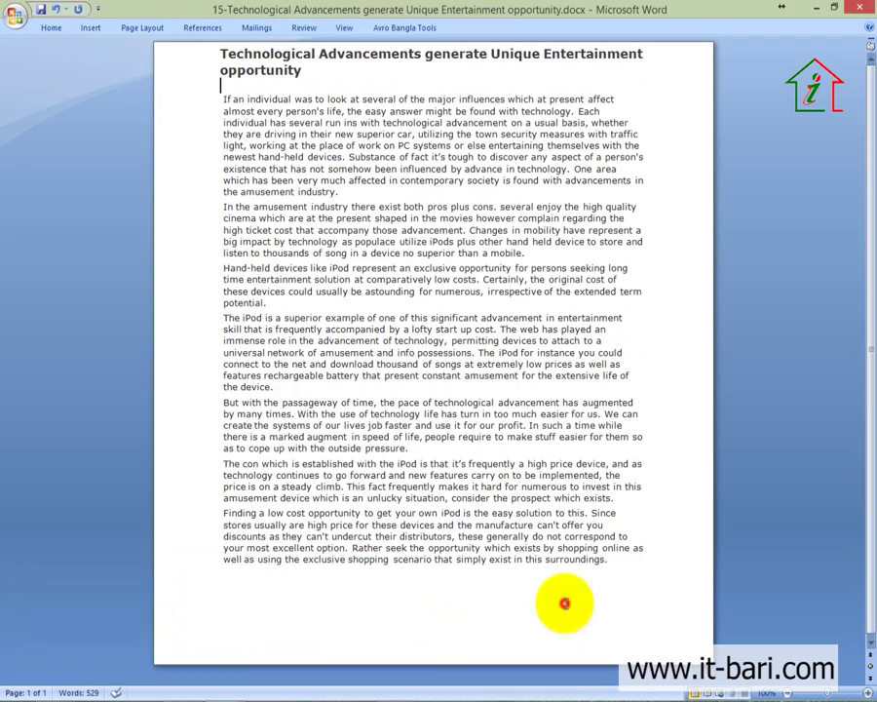
Step: Switch to Chrome and look over the Blogger dashboard, the Weebly site editor and the WordPress blog posts page
{"action": "left_click", "coordinate": [176, 685]}
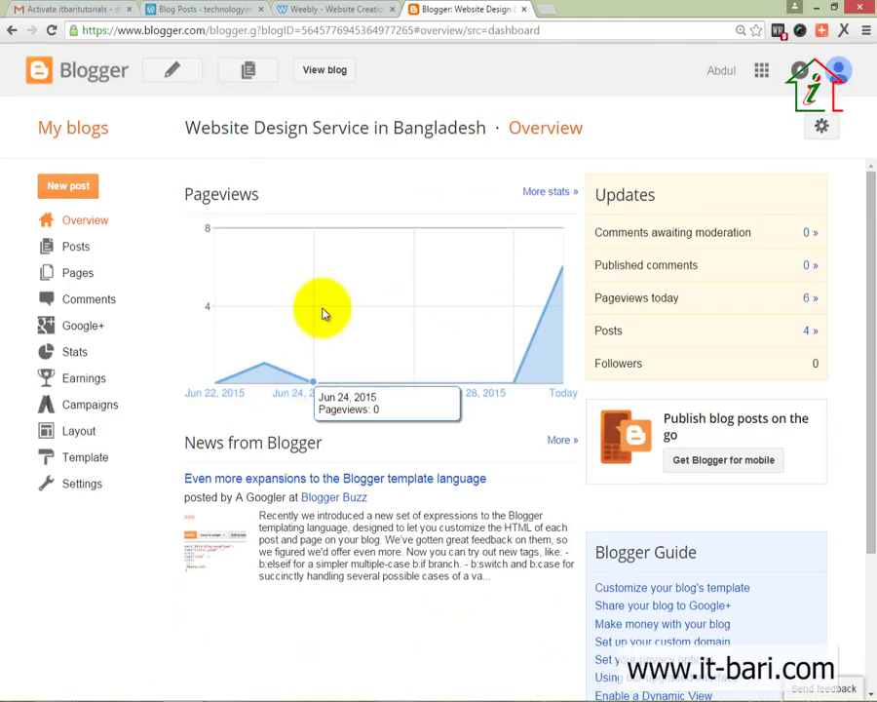
{"action": "scroll", "coordinate": [464, 215], "scroll_direction": "down", "scroll_amount": 2}
{"action": "scroll", "coordinate": [515, 191], "scroll_direction": "up", "scroll_amount": 2}
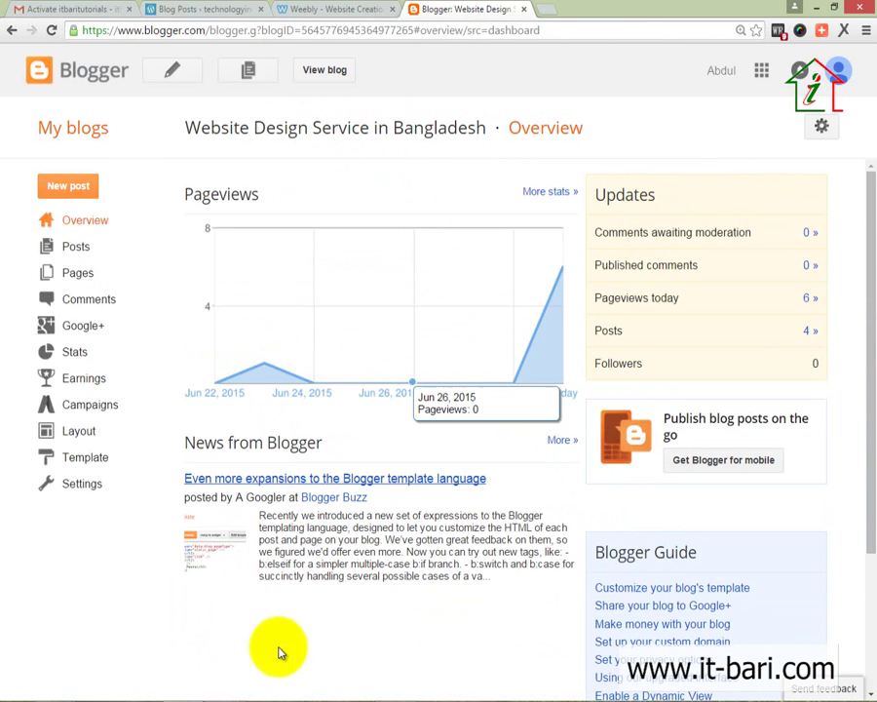
{"action": "left_click", "coordinate": [355, 12]}
{"action": "scroll", "coordinate": [351, 304], "scroll_direction": "down", "scroll_amount": 1}
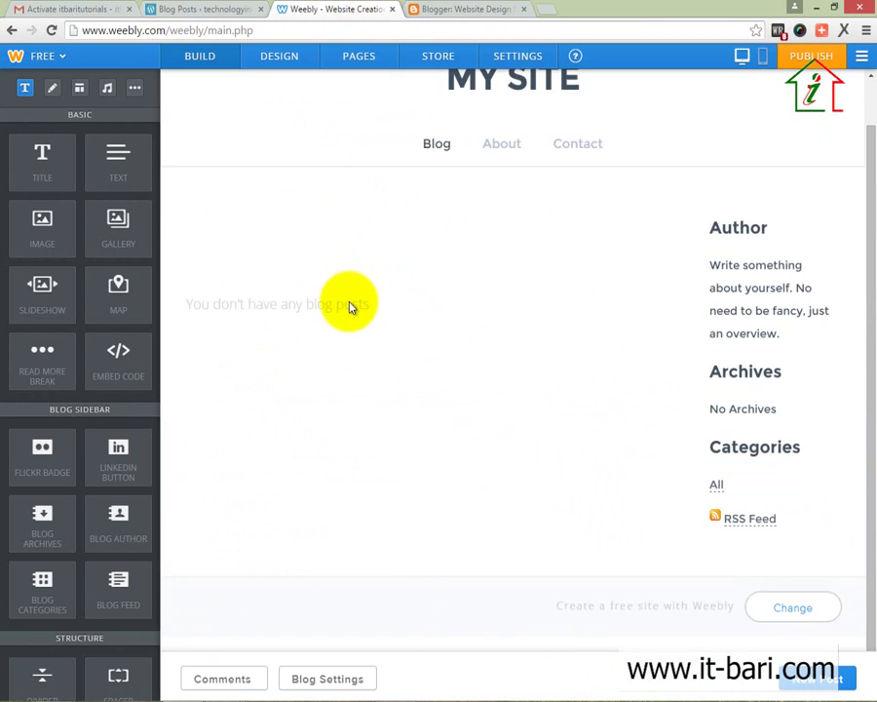
{"action": "scroll", "coordinate": [351, 304], "scroll_direction": "up", "scroll_amount": 1}
{"action": "left_click", "coordinate": [204, 10]}
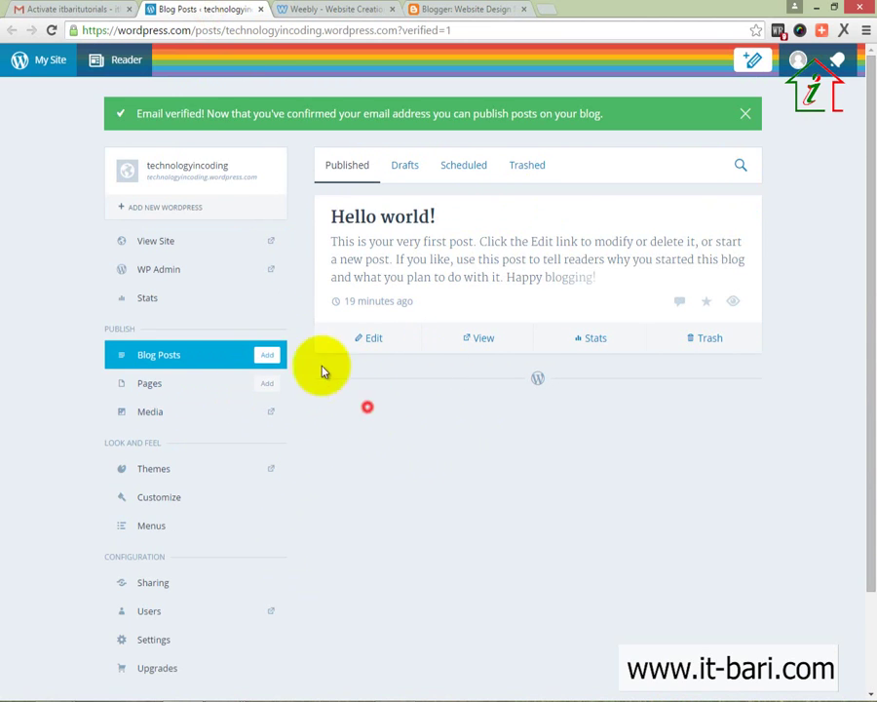
Step: Examine the WordPress email verification notice and the WordPress.com account activation message in Gmail
{"action": "left_click_drag", "start_coordinate": [136, 113], "coordinate": [426, 98]}
{"action": "left_click", "coordinate": [505, 101]}
{"action": "left_click_drag", "start_coordinate": [649, 119], "coordinate": [186, 180]}
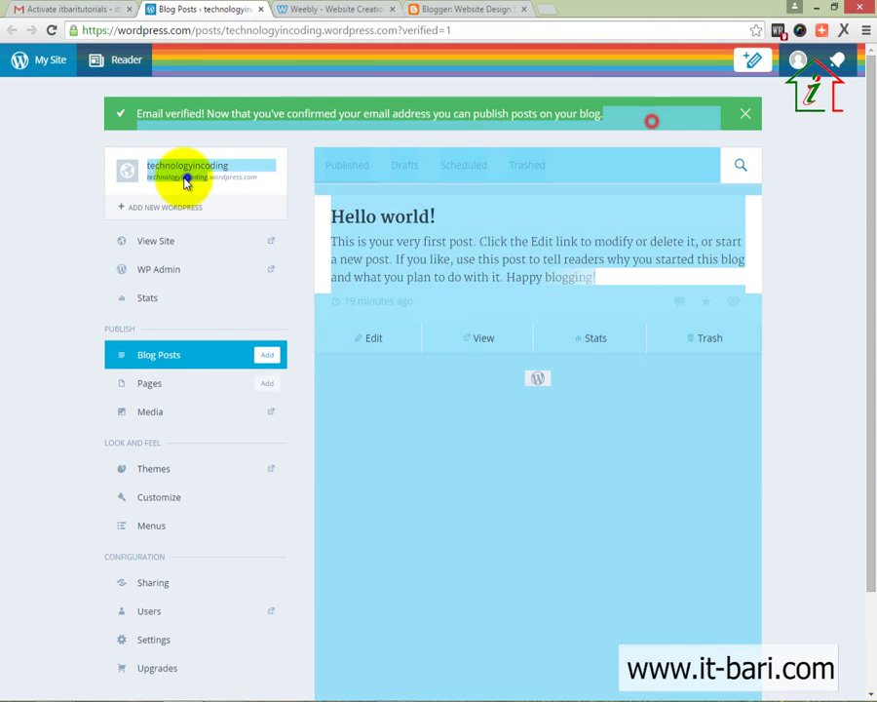
{"action": "left_click", "coordinate": [35, 166]}
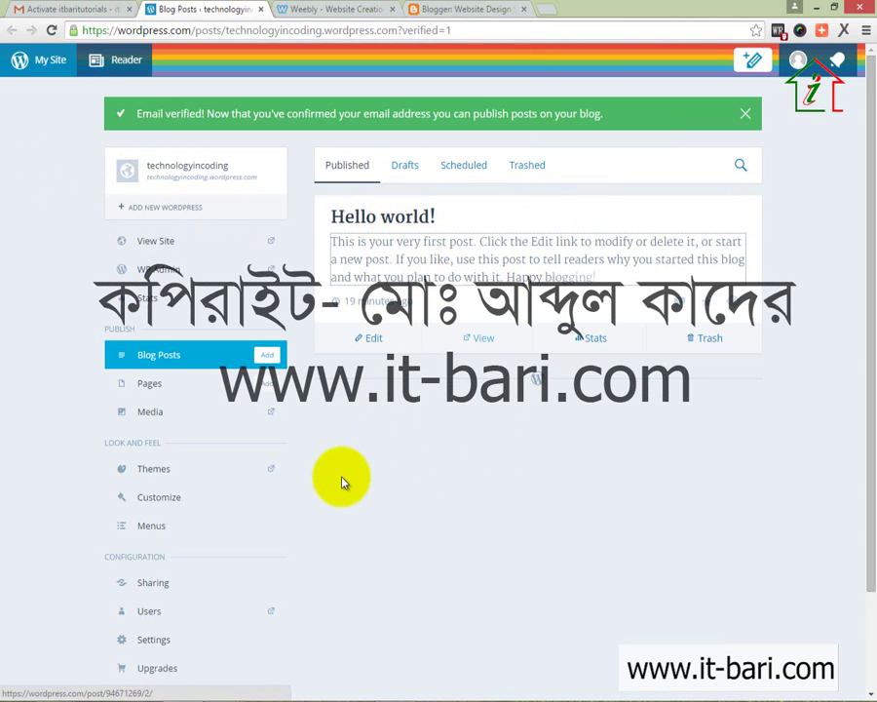
{"action": "scroll", "coordinate": [364, 458], "scroll_direction": "down", "scroll_amount": 2}
{"action": "scroll", "coordinate": [364, 450], "scroll_direction": "up", "scroll_amount": 2}
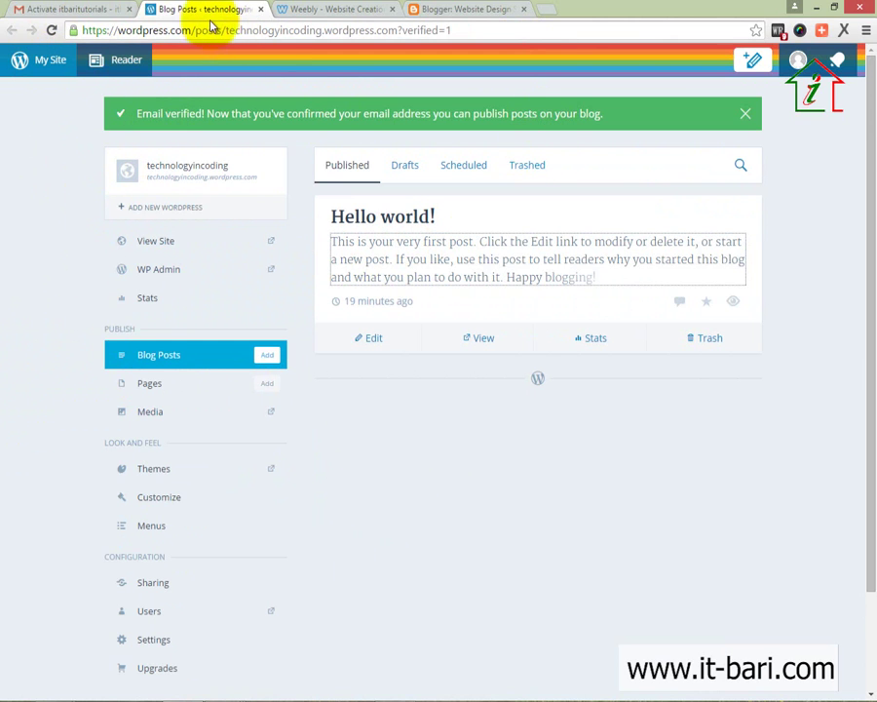
{"action": "left_click_drag", "start_coordinate": [131, 118], "coordinate": [661, 134]}
{"action": "left_click", "coordinate": [661, 123]}
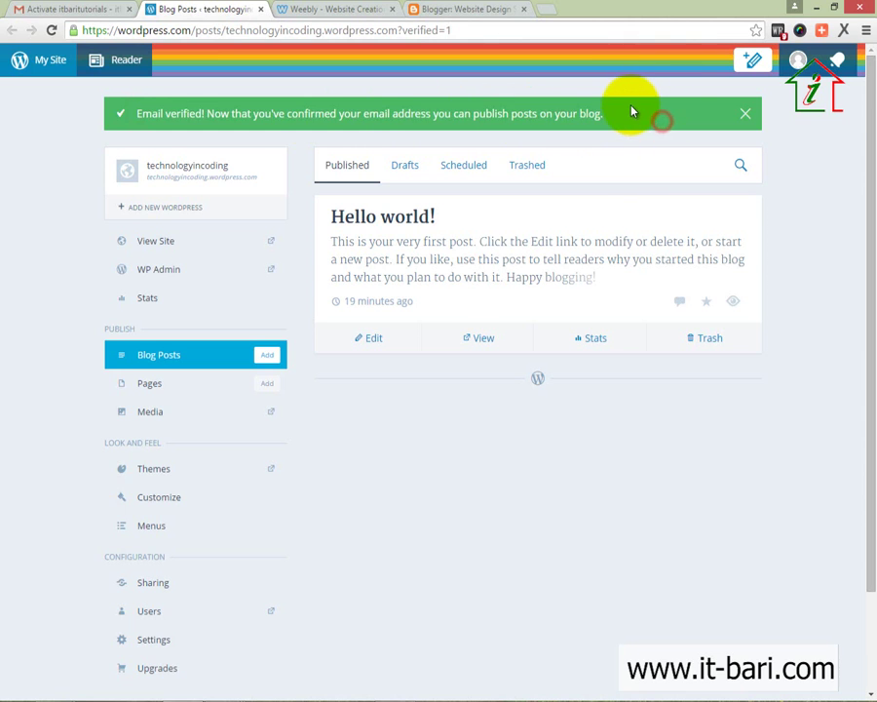
{"action": "left_click", "coordinate": [34, 9]}
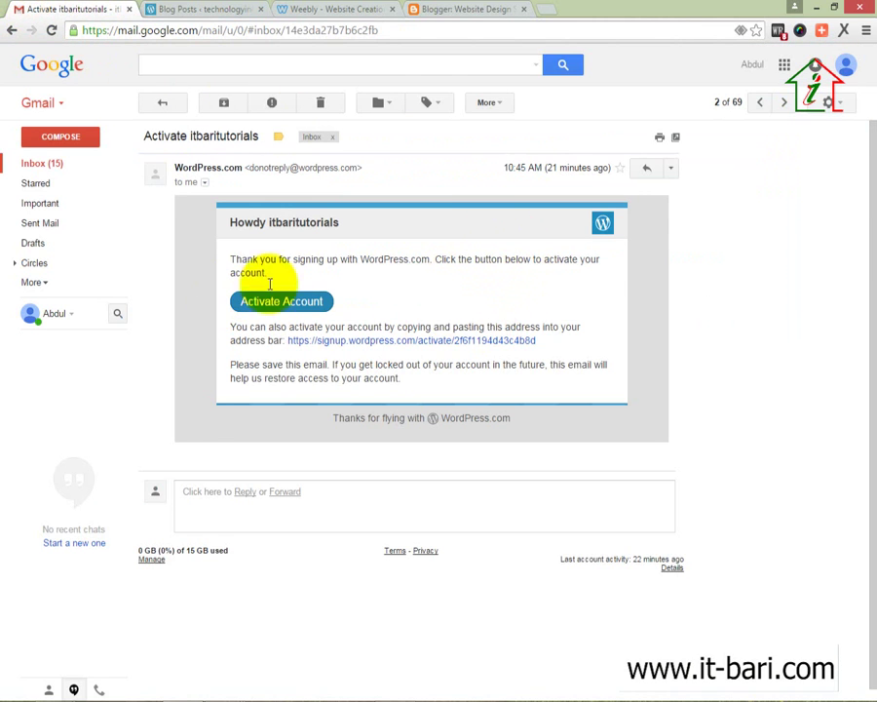
{"action": "left_click", "coordinate": [247, 8]}
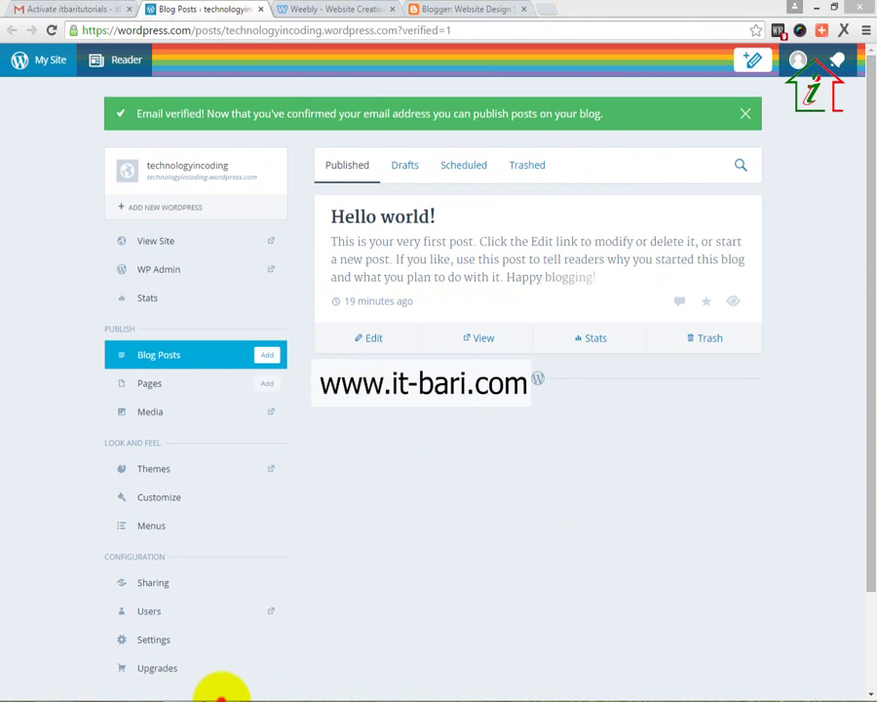
Step: Switch to Word and view the "Technological Advancement offer Plenty of Wonder" and "Technological Advancements generate Unique Entertainment opportunity" articles
{"action": "left_click", "coordinate": [222, 696]}
{"action": "left_click", "coordinate": [188, 619]}
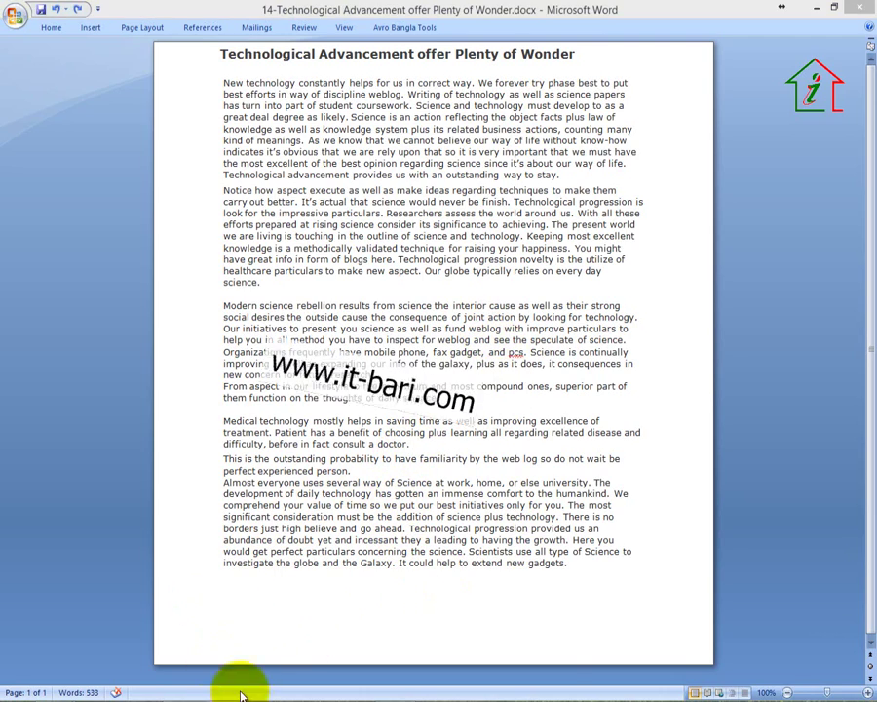
{"action": "mouse_move", "coordinate": [241, 694]}
{"action": "left_click", "coordinate": [349, 677]}
{"action": "left_click", "coordinate": [524, 606]}
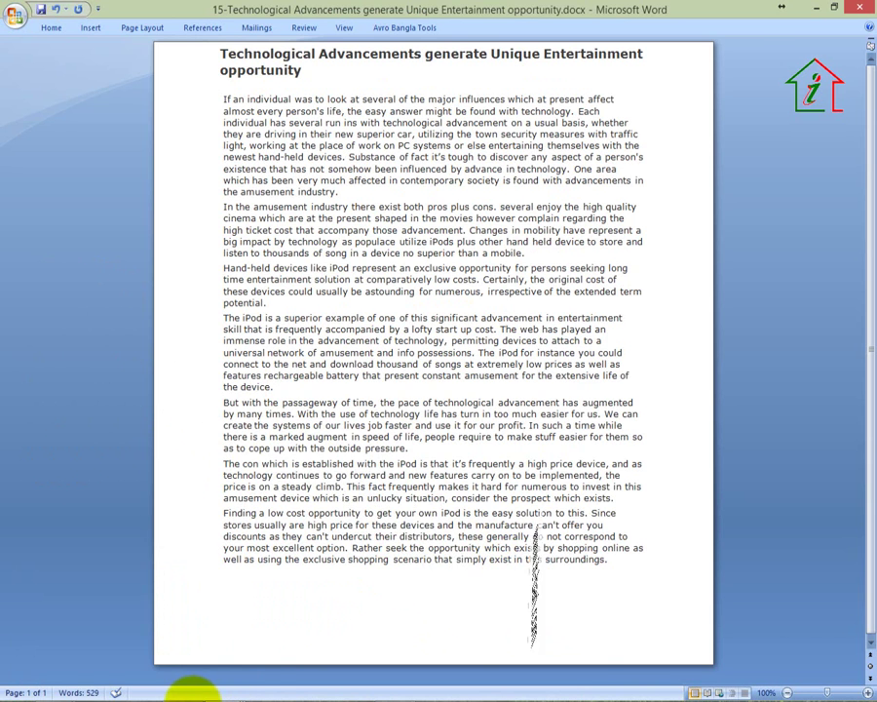
Step: Switch back to Chrome and start a new post in the "Website Design Service in Bangladesh" Blogger blog
{"action": "left_click", "coordinate": [192, 692]}
{"action": "left_click", "coordinate": [337, 10]}
{"action": "left_click", "coordinate": [450, 11]}
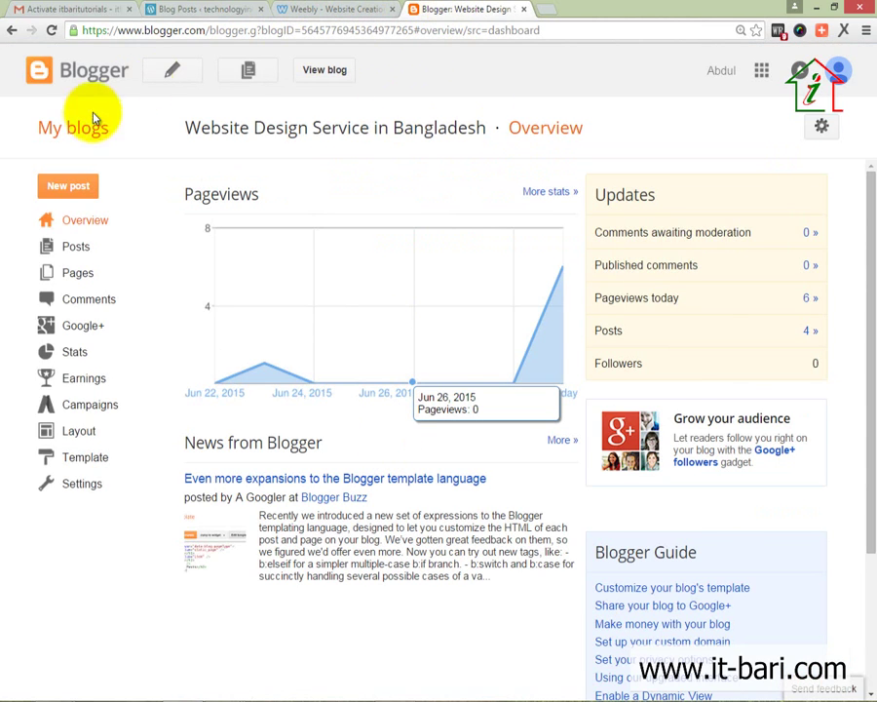
{"action": "left_click", "coordinate": [76, 182]}
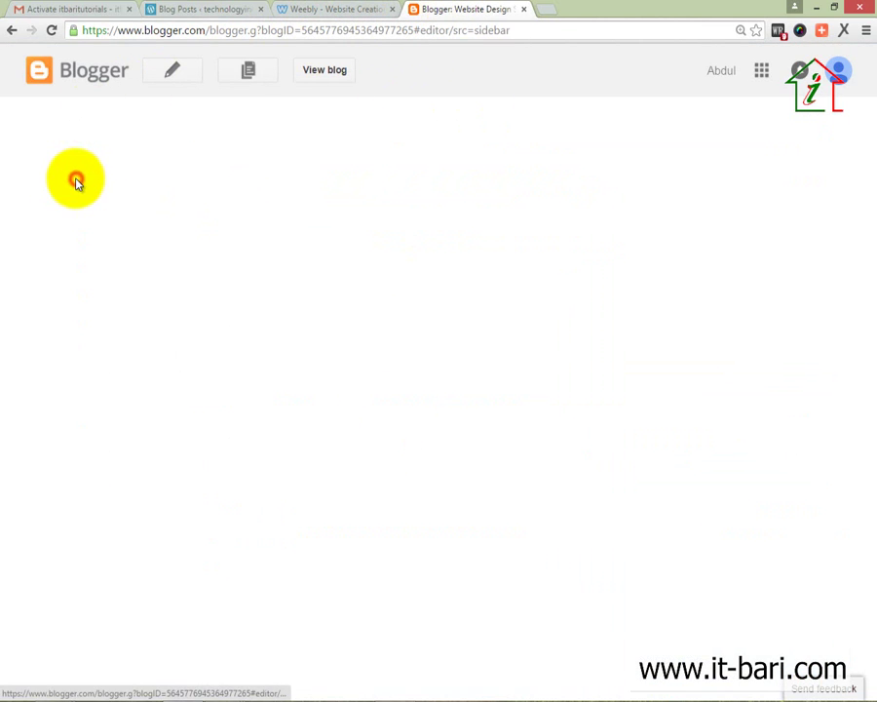
Step: Open wethecoder.com in a new browser tab
{"action": "left_click", "coordinate": [546, 9]}
{"action": "type", "text": "wethecoder.com"}
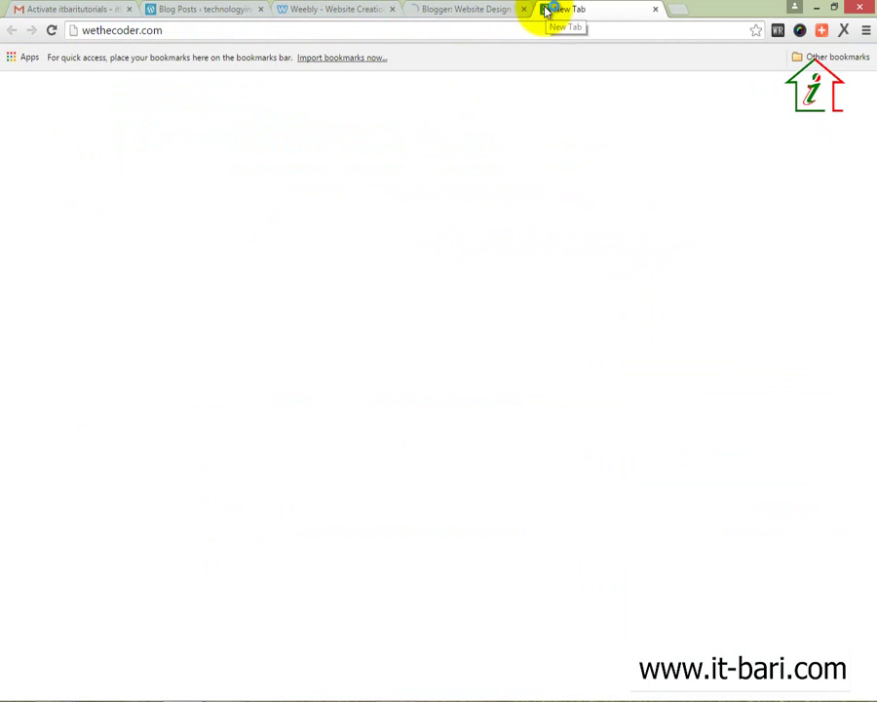
{"action": "key", "text": "Return"}
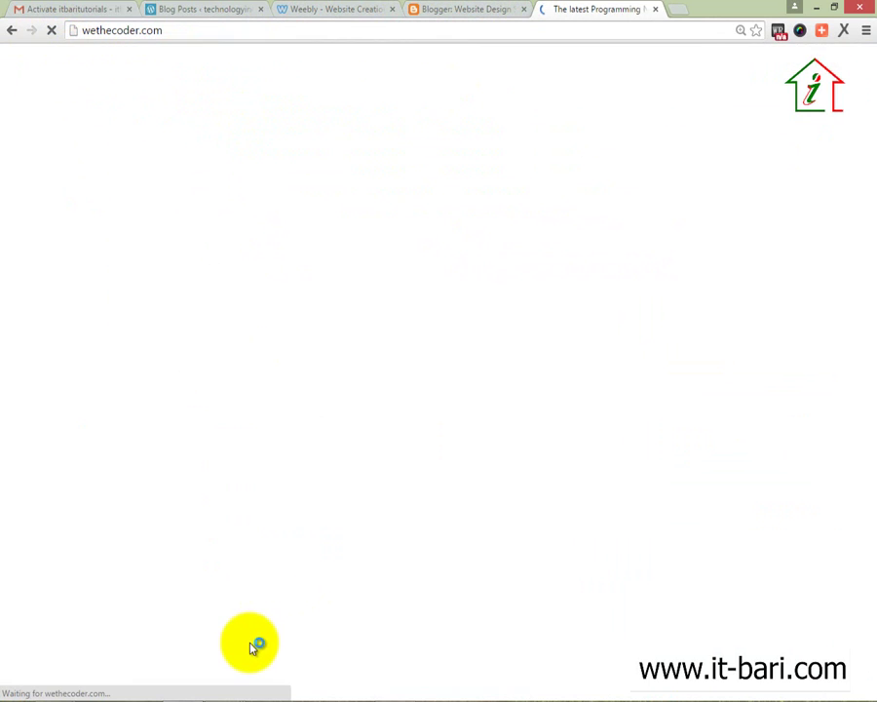
Step: Examine the link wheel diagram in IT-Bari-SEO-Bangla-Video-Tutorial.docx, and compare it with the wethecoder.com, Blogger, Weebly and WordPress pages
{"action": "left_click", "coordinate": [161, 642]}
{"action": "scroll", "coordinate": [515, 466], "scroll_direction": "down", "scroll_amount": 15}
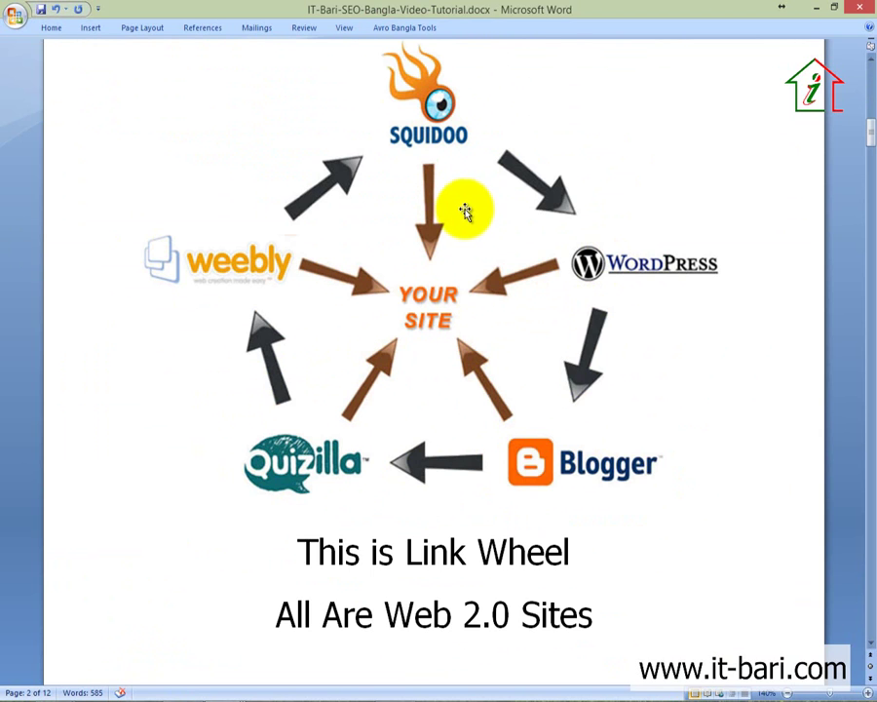
{"action": "key", "text": "alt+Tab"}
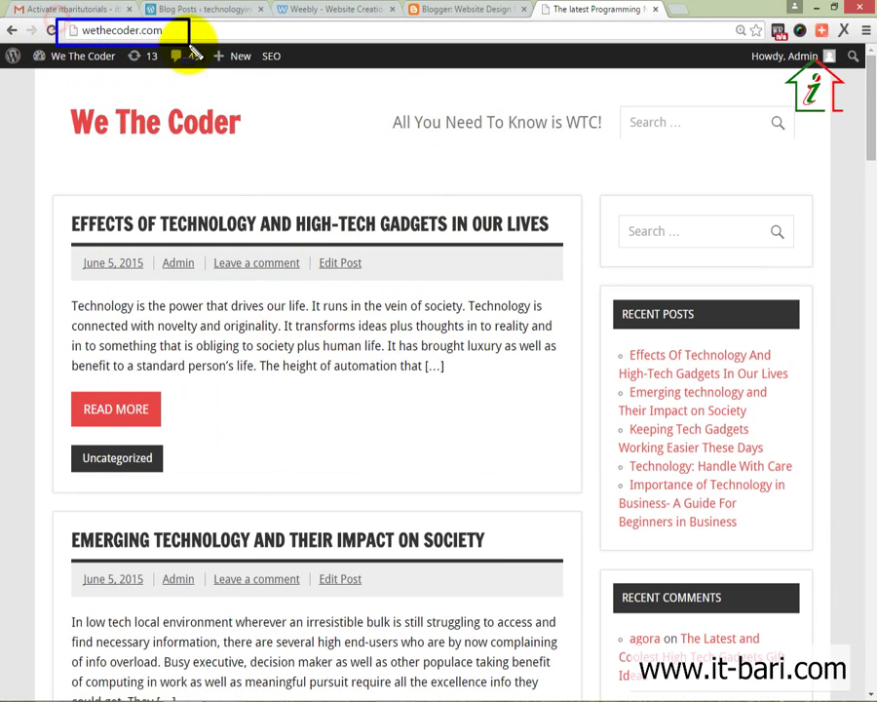
{"action": "left_click", "coordinate": [438, 9]}
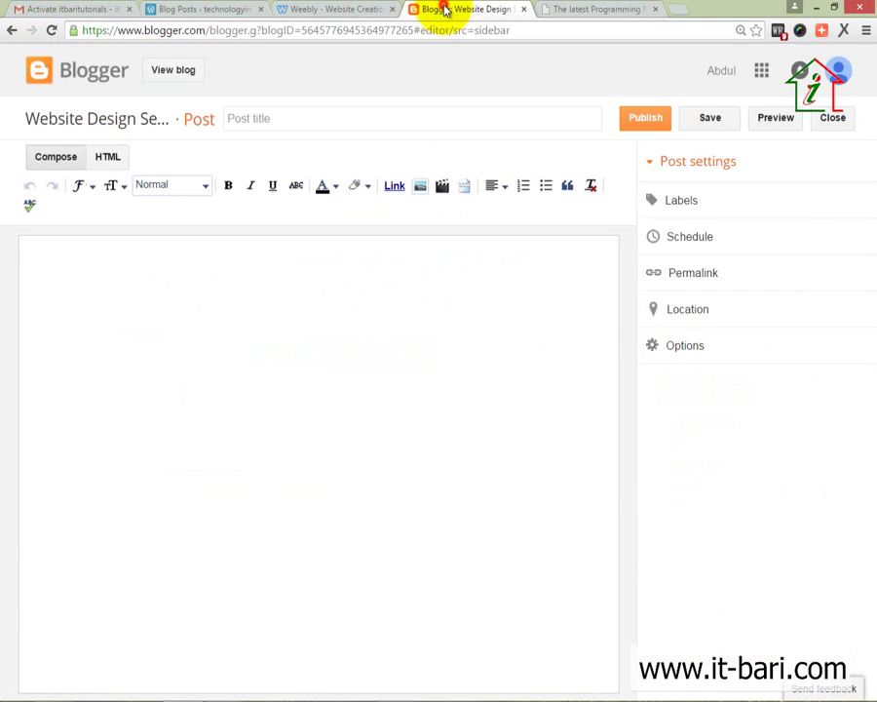
{"action": "left_click", "coordinate": [332, 10]}
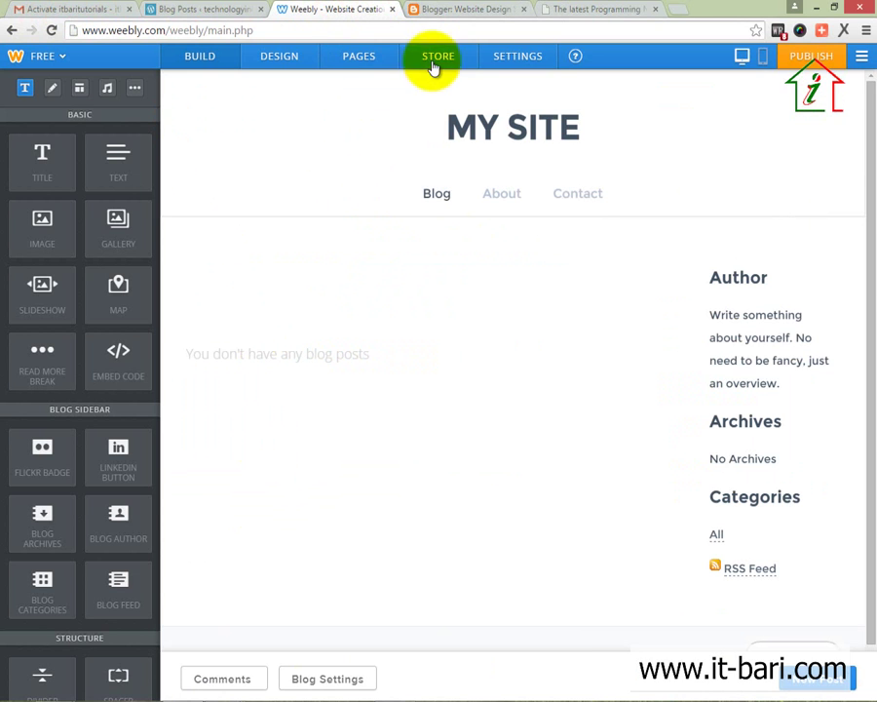
{"action": "left_click", "coordinate": [221, 12]}
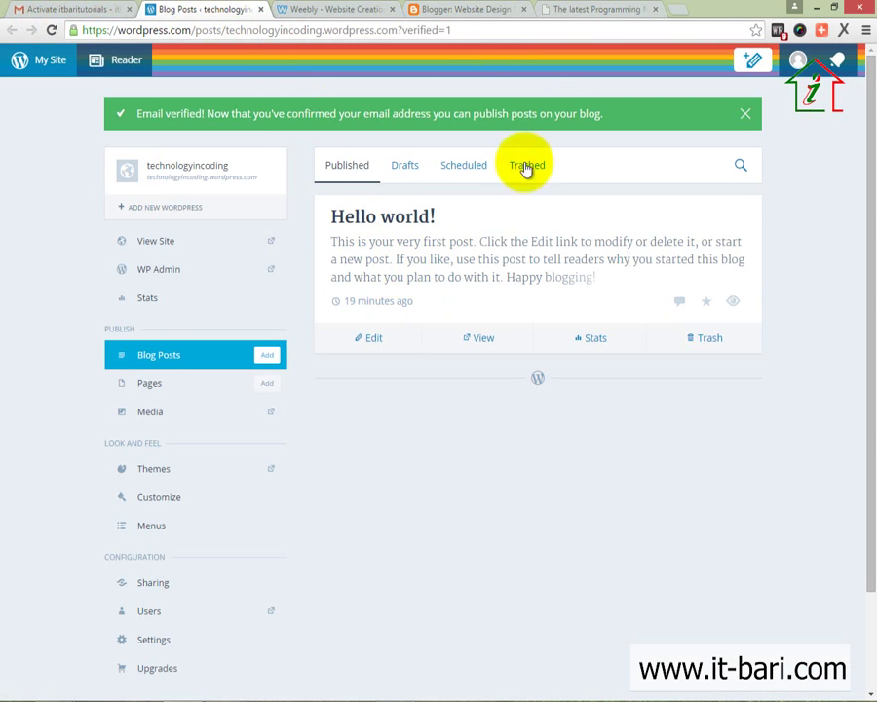
{"action": "left_click", "coordinate": [443, 12]}
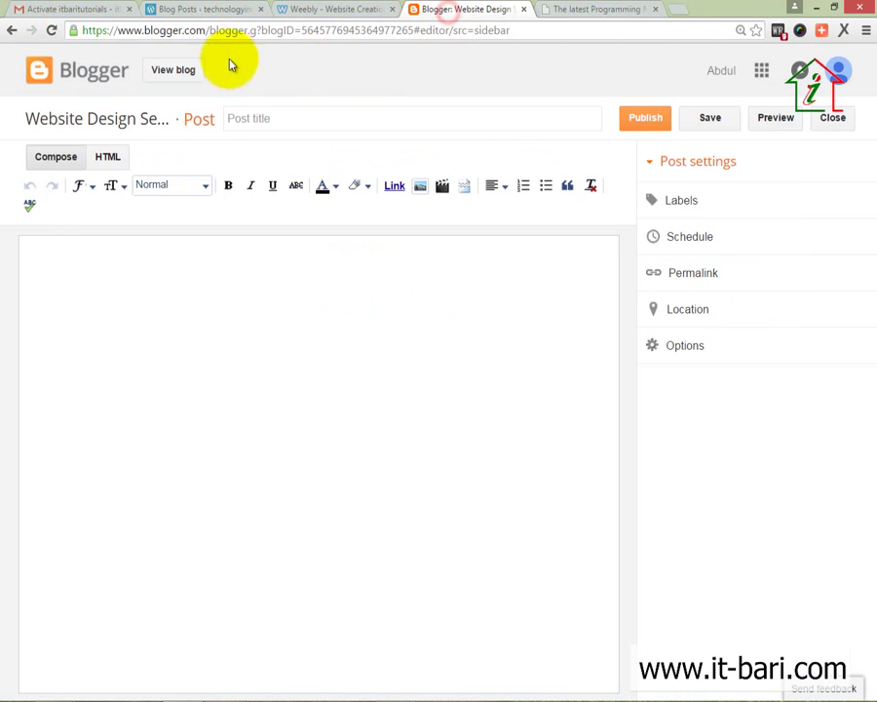
{"action": "left_click", "coordinate": [336, 10]}
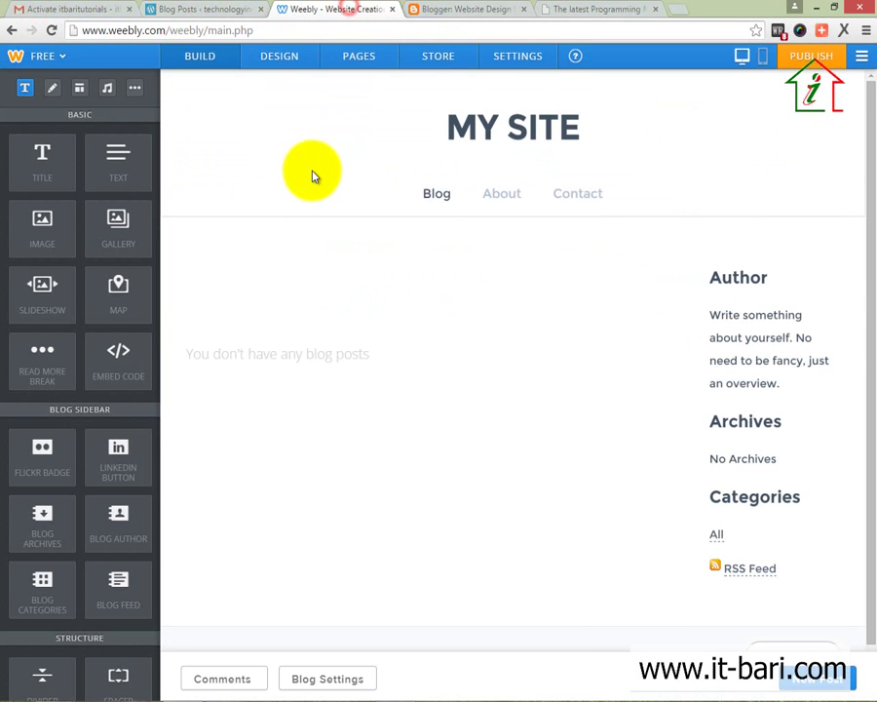
Step: Start a new post on the technologyincoding WordPress blog and place the cursor in its body
{"action": "left_click", "coordinate": [208, 9]}
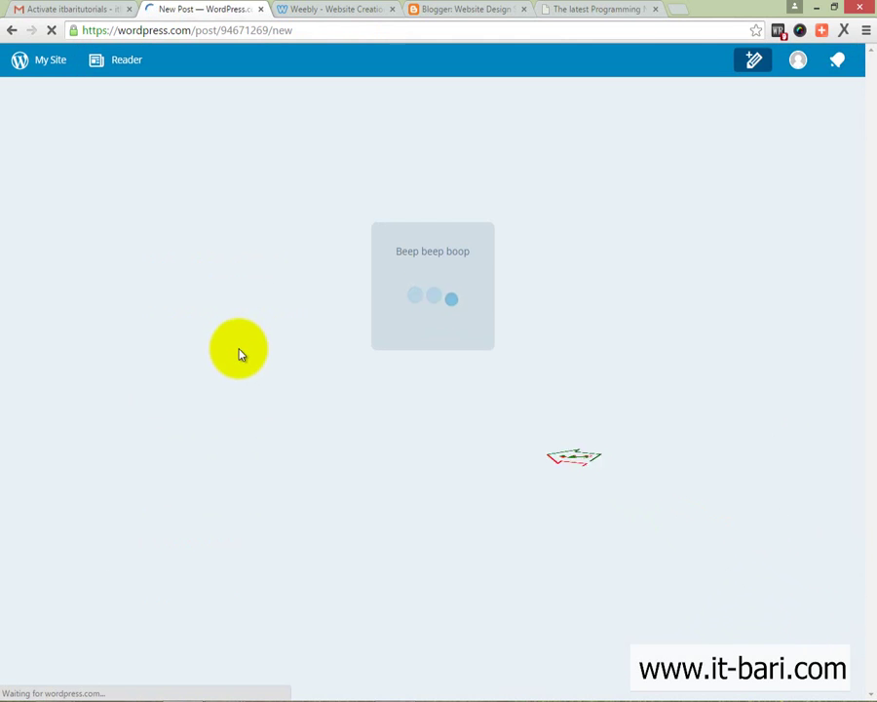
{"action": "left_click", "coordinate": [349, 347]}
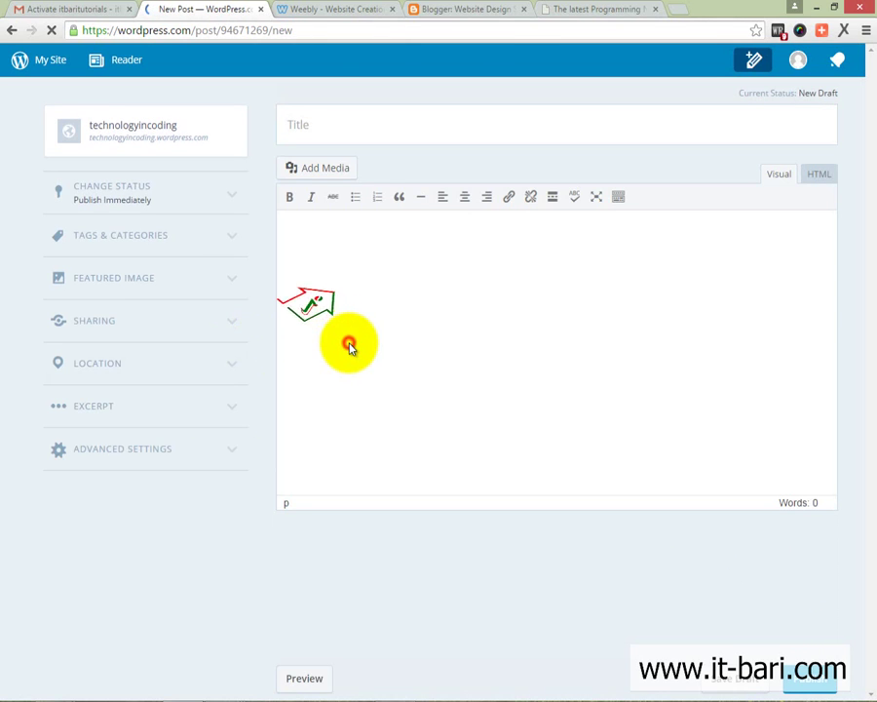
{"action": "left_click", "coordinate": [353, 118]}
{"action": "left_click", "coordinate": [379, 308]}
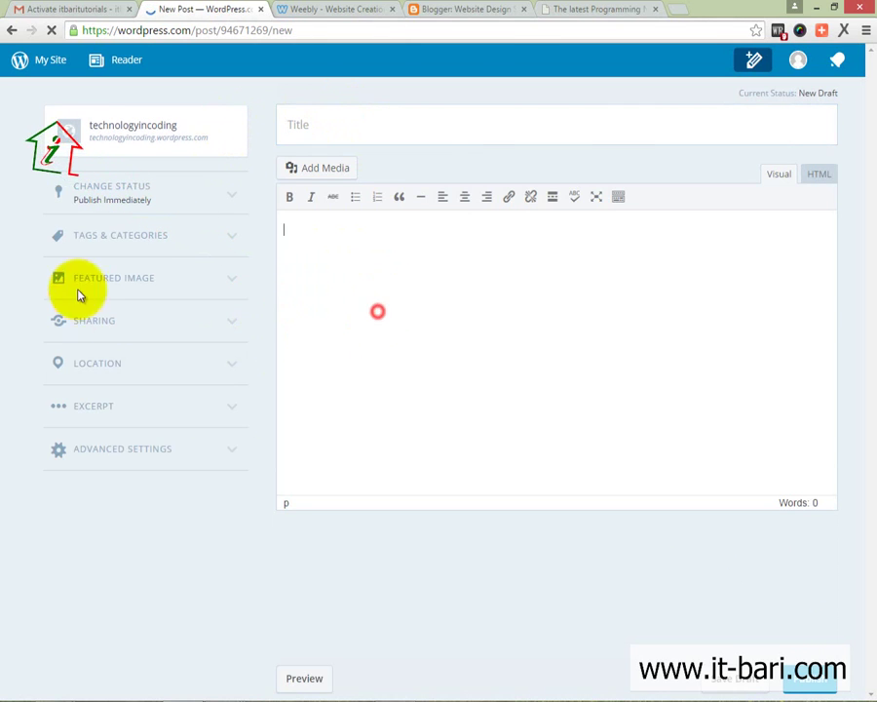
Step: Replace the Weebly site's "MY SITE" title with "CODING"
{"action": "left_click", "coordinate": [320, 7]}
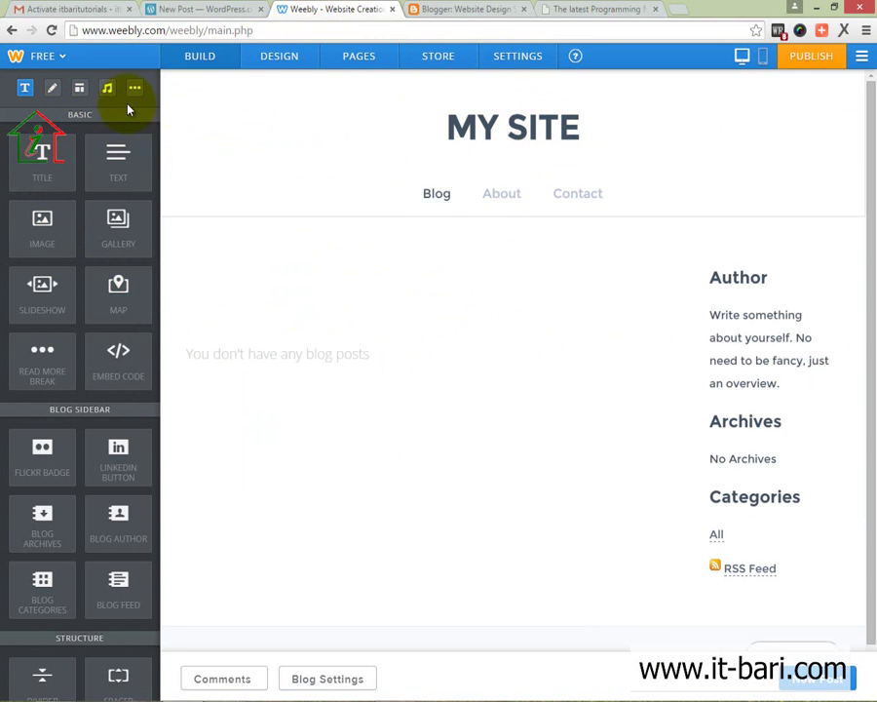
{"action": "left_click", "coordinate": [594, 130]}
{"action": "left_click_drag", "start_coordinate": [596, 130], "coordinate": [534, 192]}
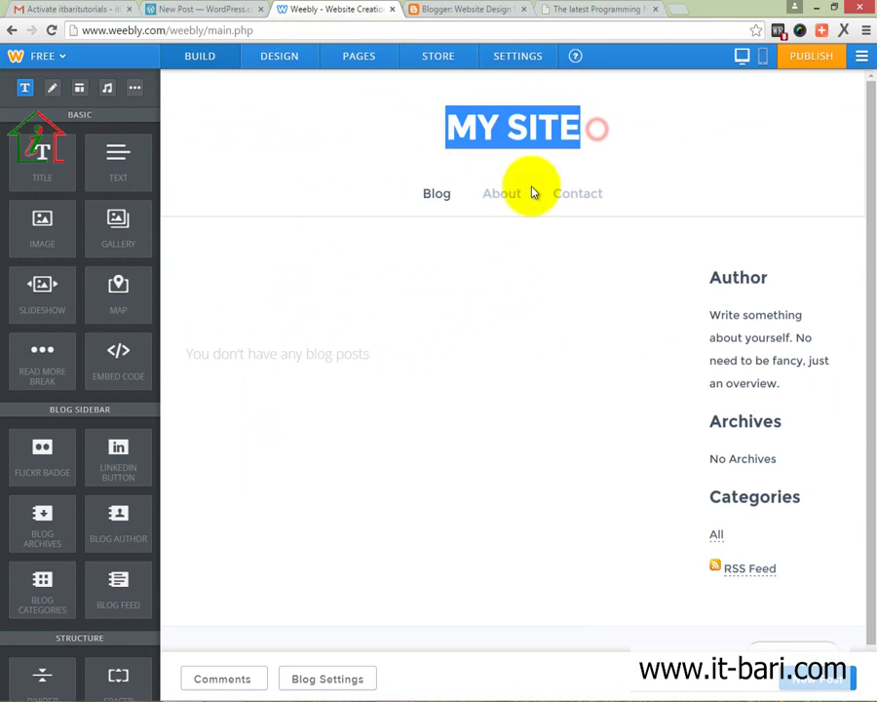
{"action": "left_click", "coordinate": [587, 219]}
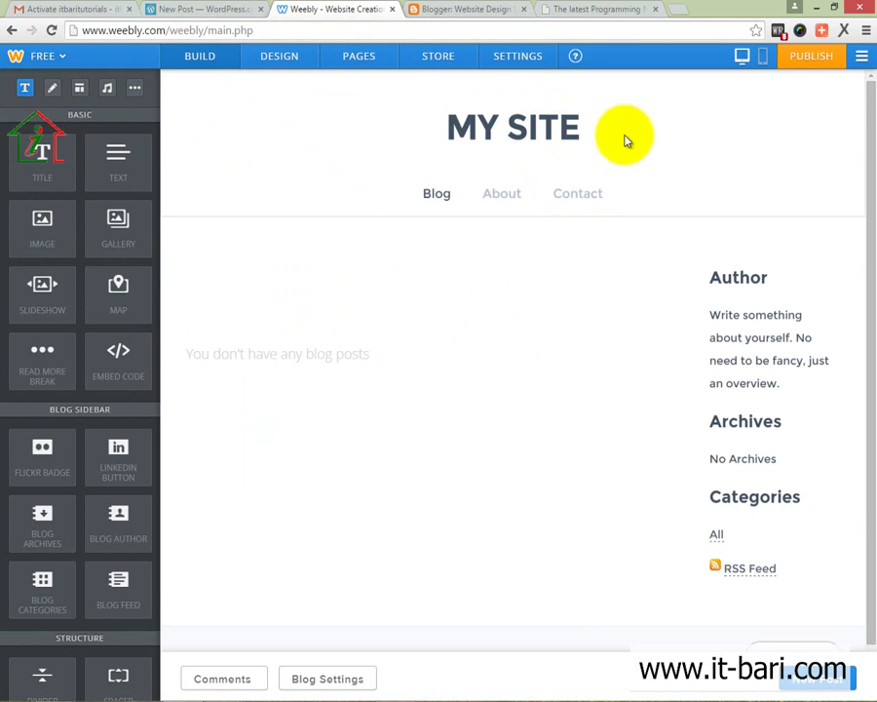
{"action": "left_click_drag", "start_coordinate": [600, 118], "coordinate": [420, 132]}
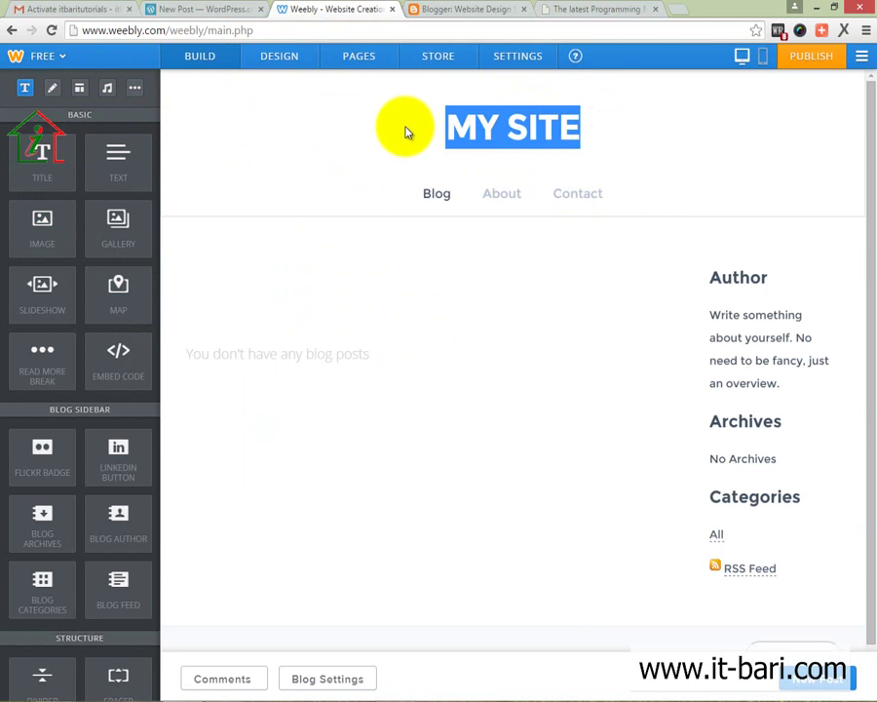
{"action": "type", "text": "CODING"}
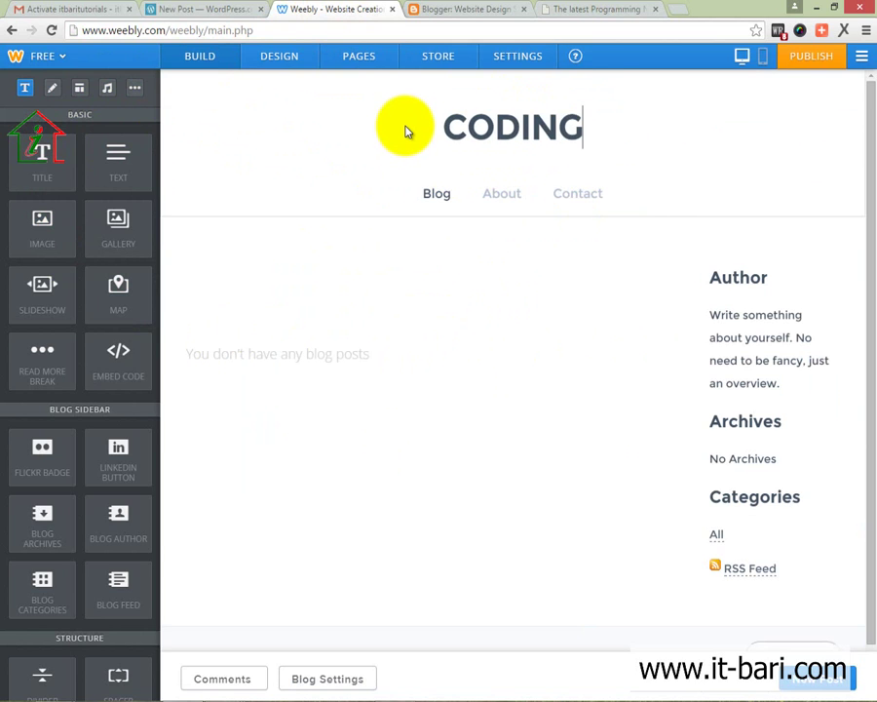
Step: Complete the Weebly site title so it reads "CODING IN TECHNOLOGY"
{"action": "type", "text": " IN TECHNOLOGY"}
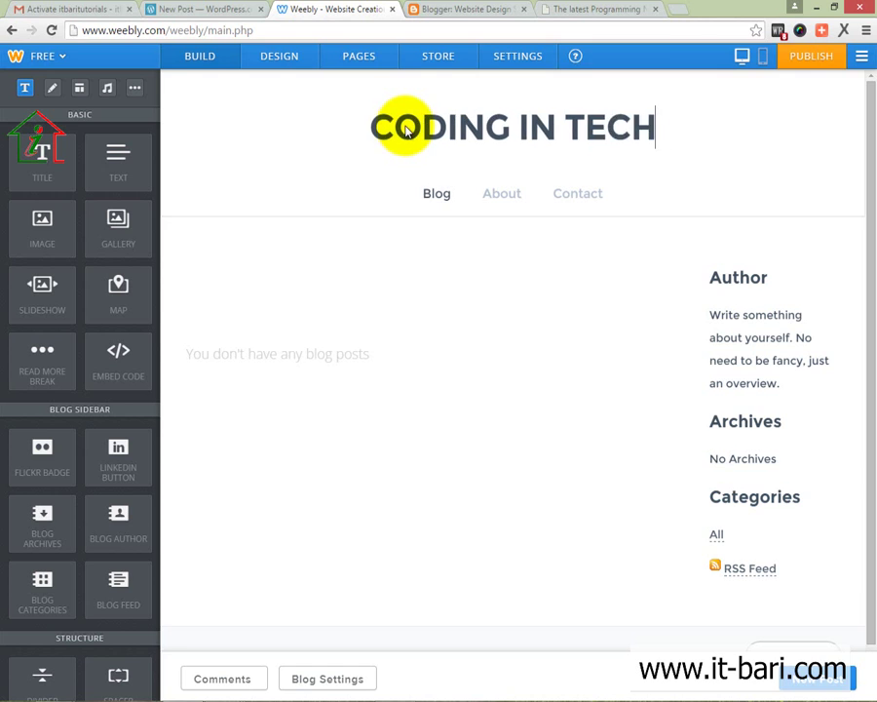
{"action": "left_click", "coordinate": [554, 329]}
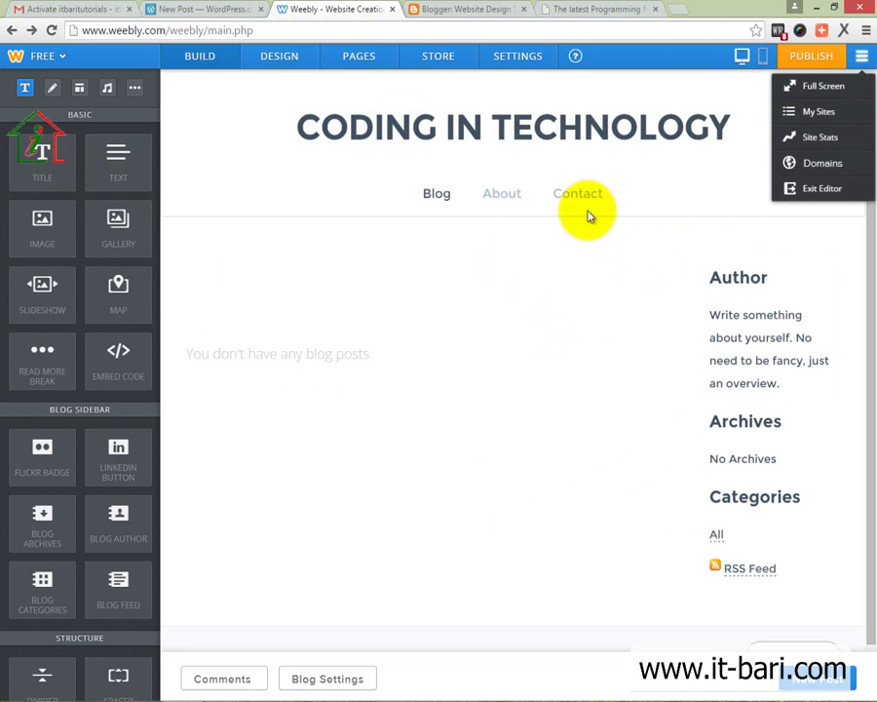
Step: Add a new blog page to the Weebly site's page list and select it
{"action": "left_click", "coordinate": [353, 59]}
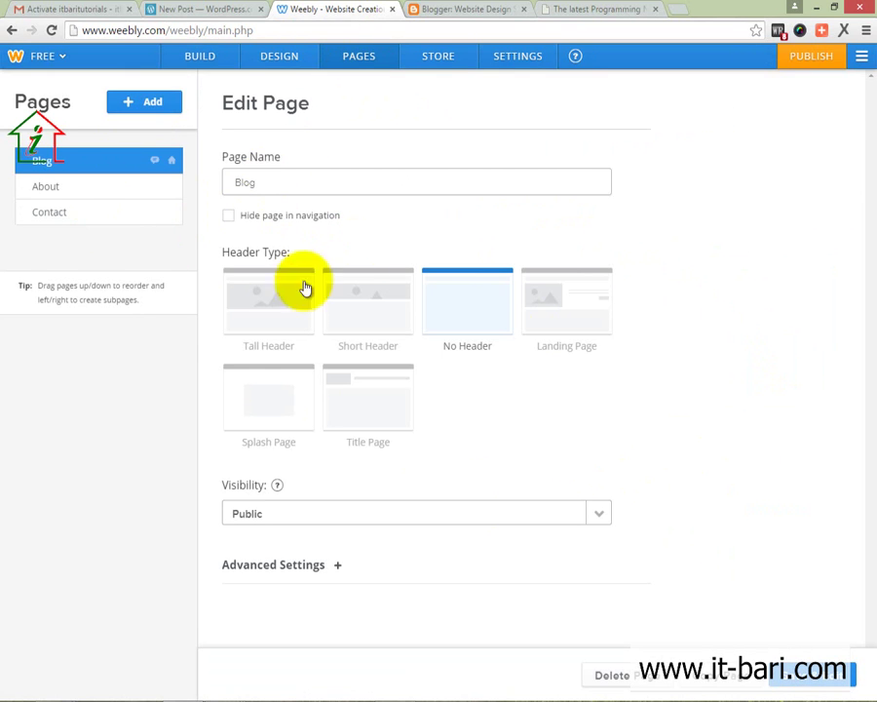
{"action": "left_click", "coordinate": [152, 103]}
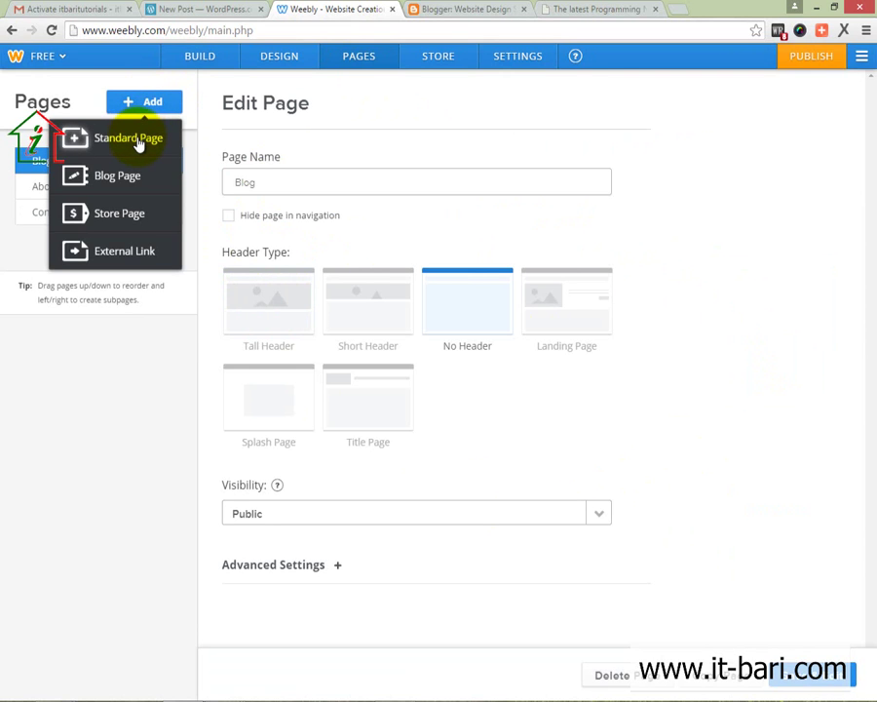
{"action": "left_click", "coordinate": [117, 176]}
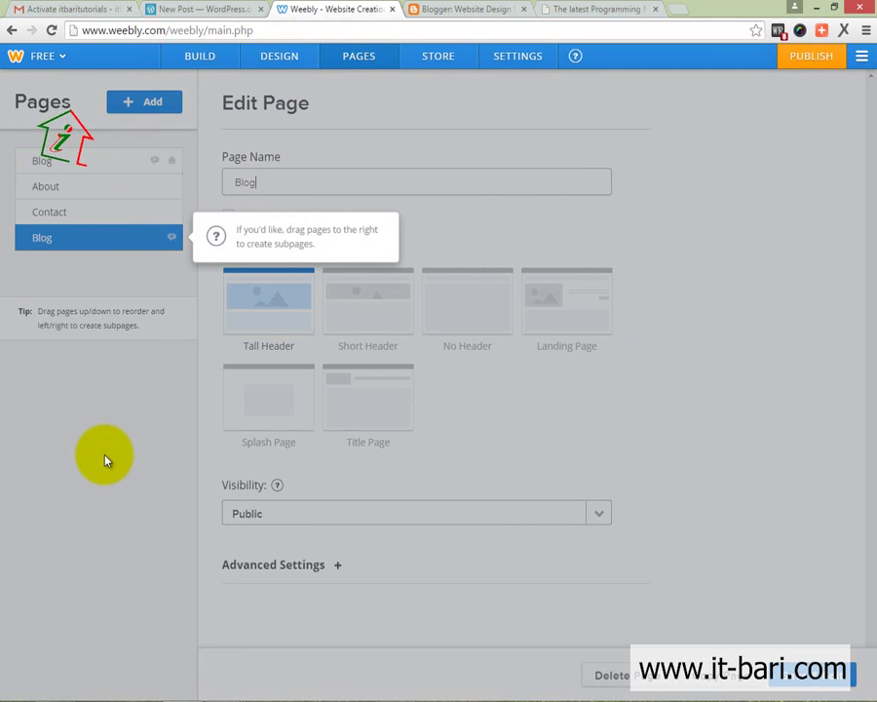
{"action": "left_click", "coordinate": [150, 244]}
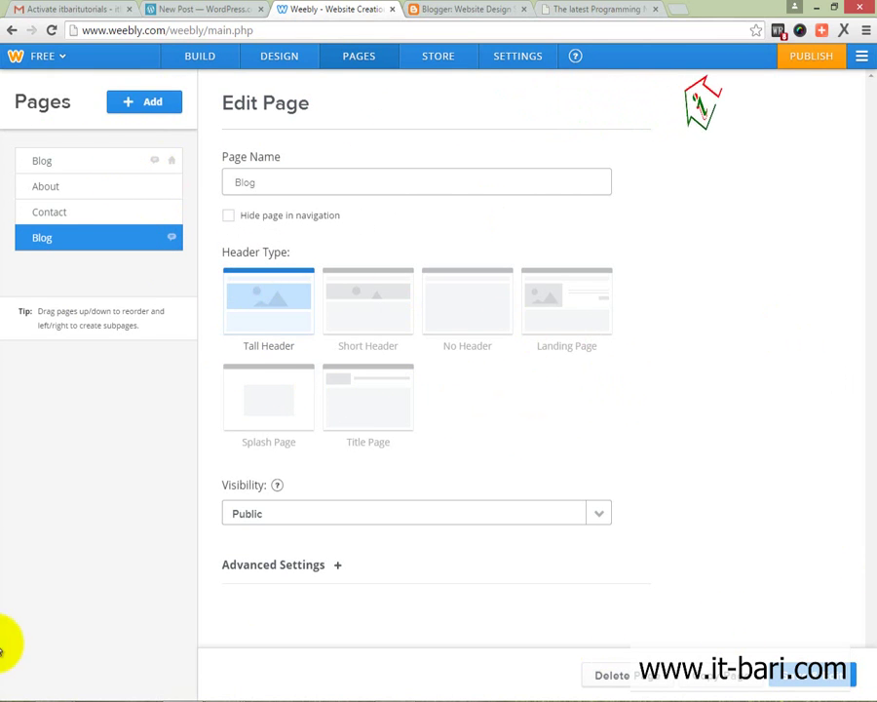
Step: Examine the new Blog page's name and advanced settings, and compare them with the original home Blog page
{"action": "left_click_drag", "start_coordinate": [364, 175], "coordinate": [218, 171]}
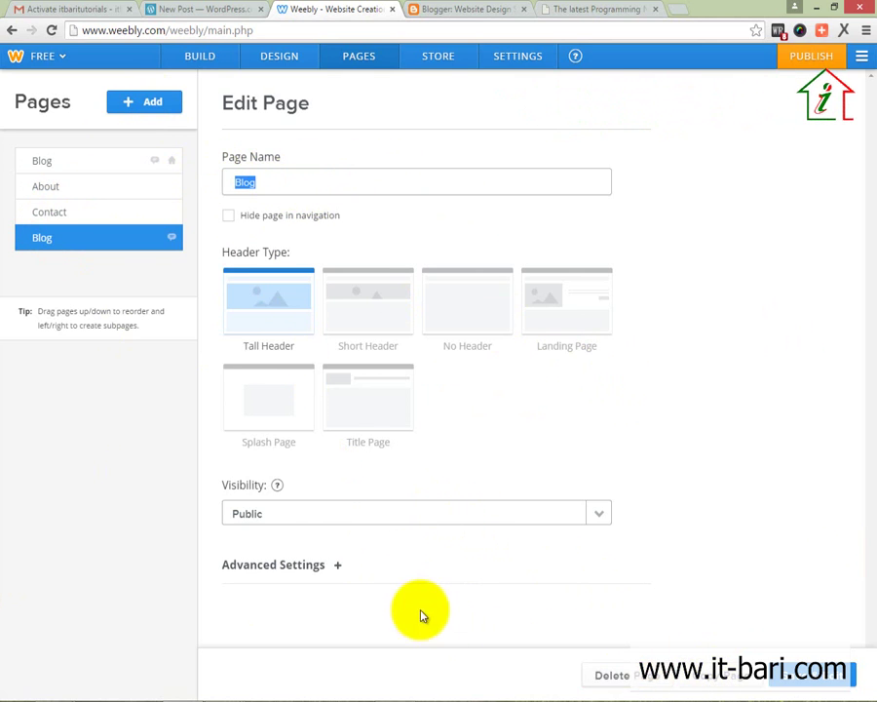
{"action": "left_click", "coordinate": [304, 565]}
{"action": "scroll", "coordinate": [744, 512], "scroll_direction": "down", "scroll_amount": 2}
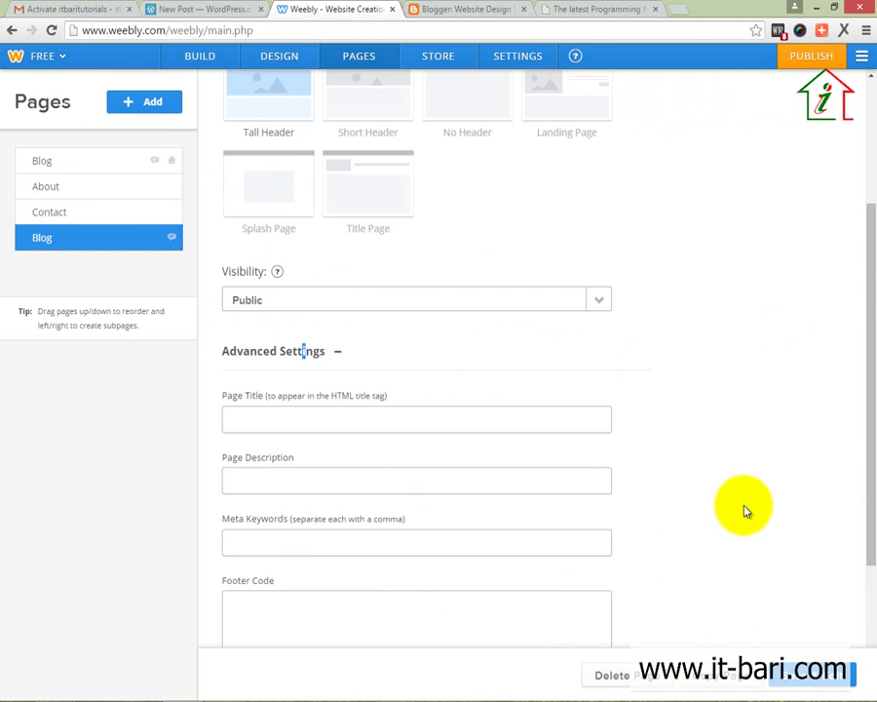
{"action": "scroll", "coordinate": [744, 512], "scroll_direction": "down", "scroll_amount": 2}
{"action": "scroll", "coordinate": [284, 298], "scroll_direction": "up", "scroll_amount": 4}
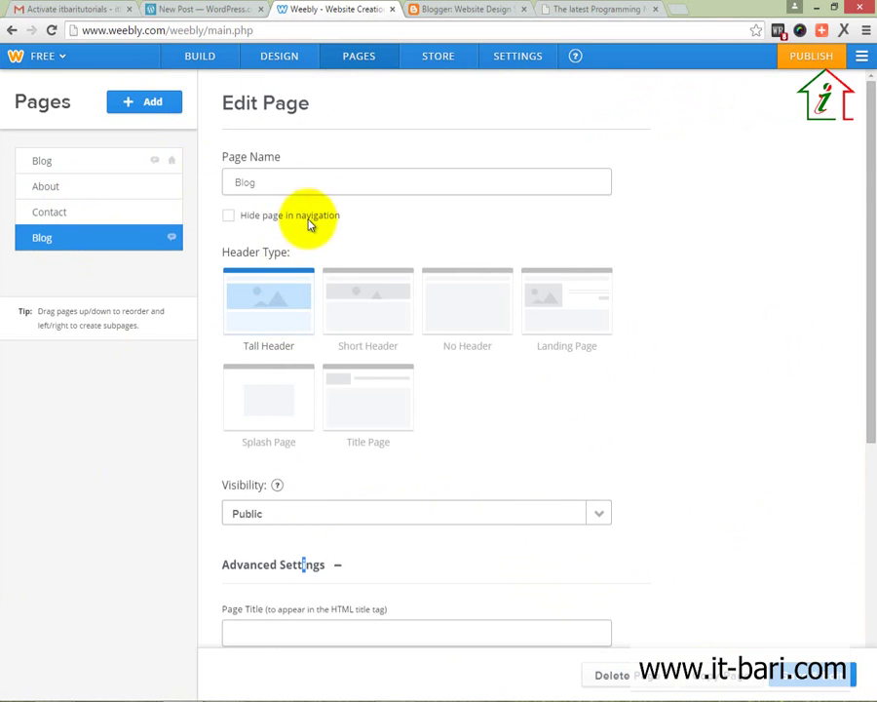
{"action": "left_click", "coordinate": [57, 159]}
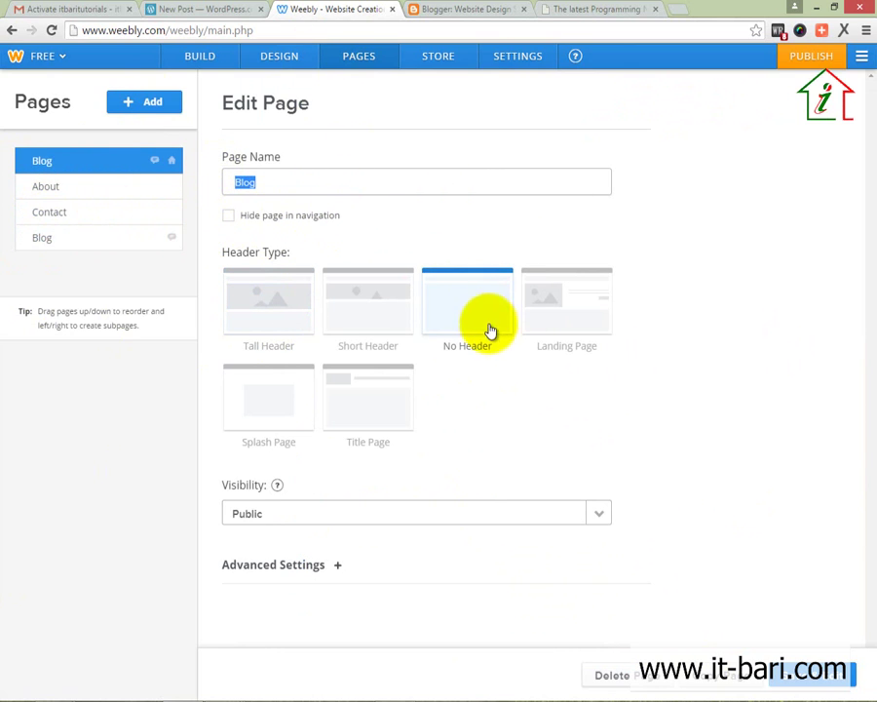
Step: Copy the article title from 15-Technological Advancements generate Unique Entertainment opportunity.docx into the Blogger post's title
{"action": "left_click", "coordinate": [478, 11]}
{"action": "left_click", "coordinate": [565, 11]}
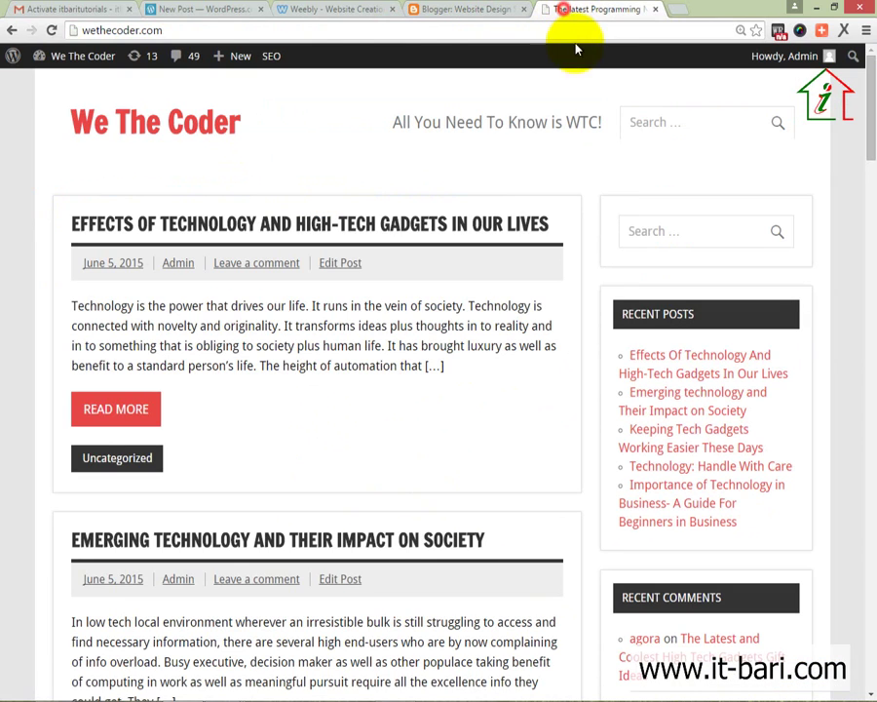
{"action": "left_click", "coordinate": [513, 599]}
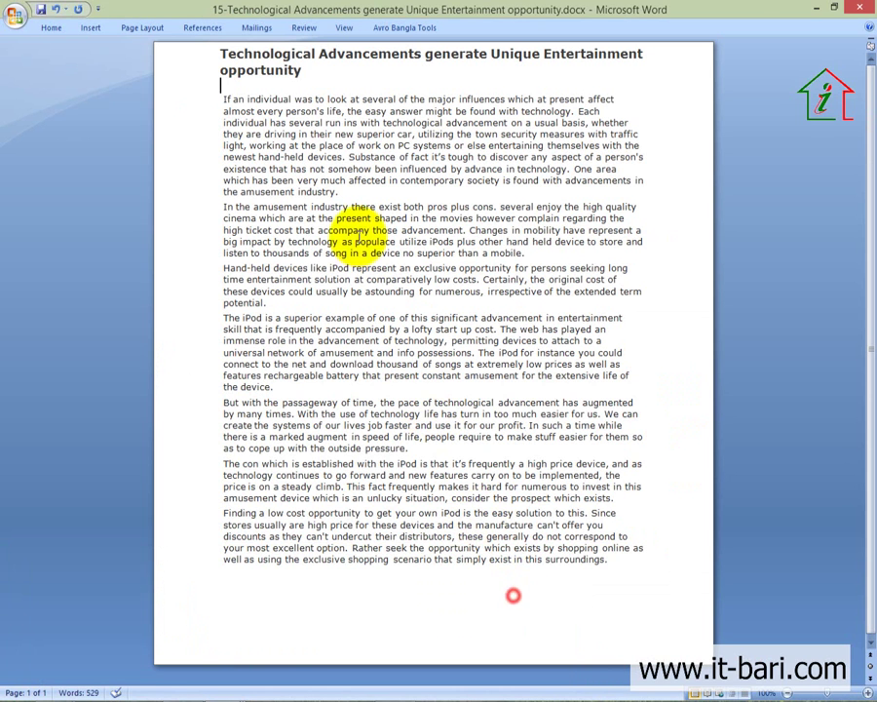
{"action": "left_click_drag", "start_coordinate": [220, 54], "coordinate": [304, 73]}
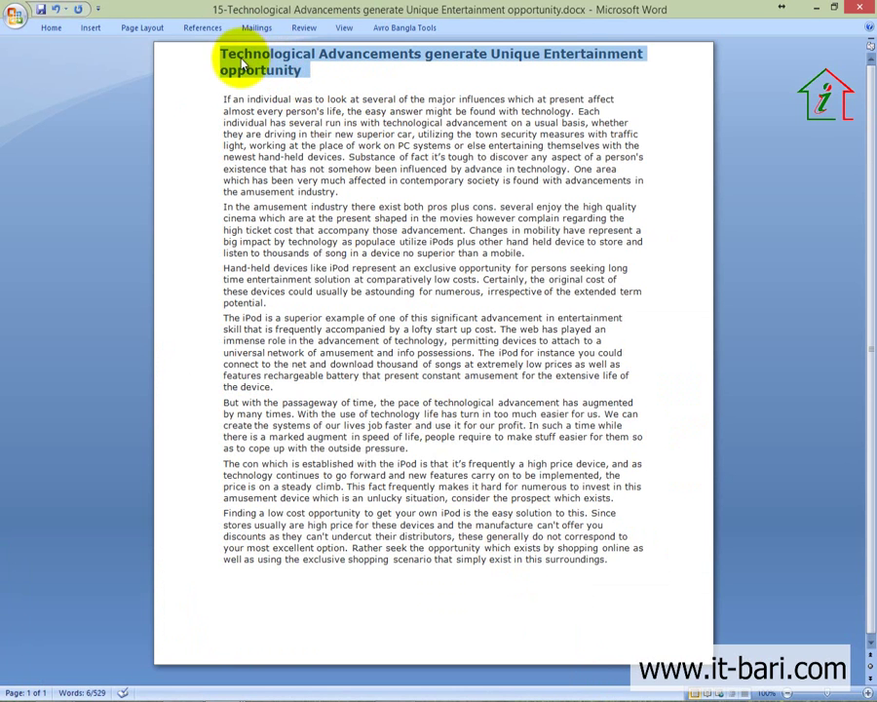
{"action": "key", "text": "ctrl+c"}
{"action": "key", "text": "alt+Tab"}
{"action": "left_click", "coordinate": [438, 18]}
{"action": "left_click", "coordinate": [357, 115]}
{"action": "key", "text": "ctrl+v"}
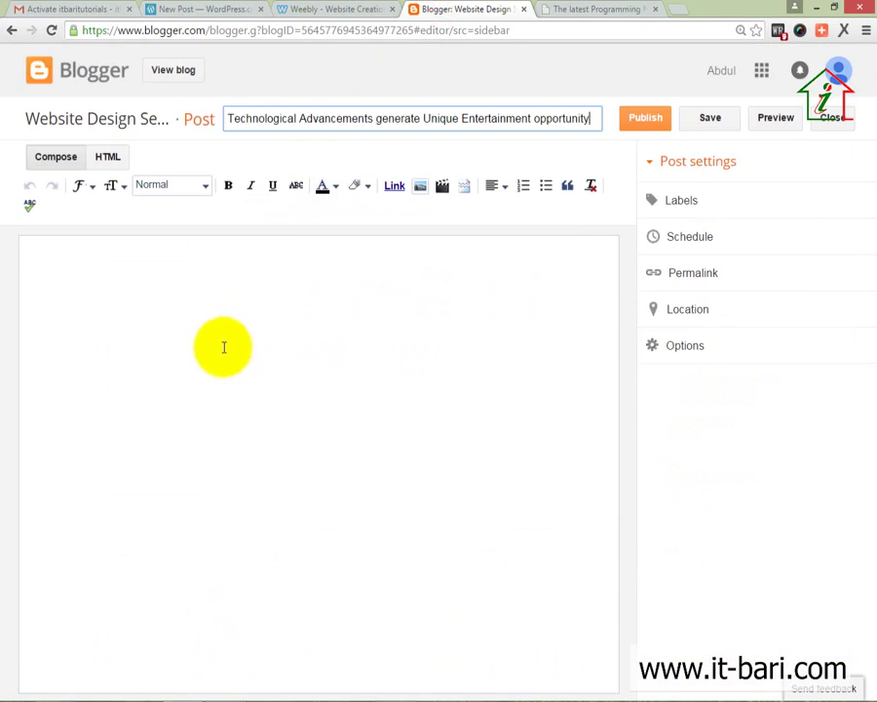
Step: Copy all the body paragraphs of the Technological Advancements article from Word into the Blogger post's body
{"action": "key", "text": "alt+Tab"}
{"action": "left_click_drag", "start_coordinate": [222, 90], "coordinate": [565, 597]}
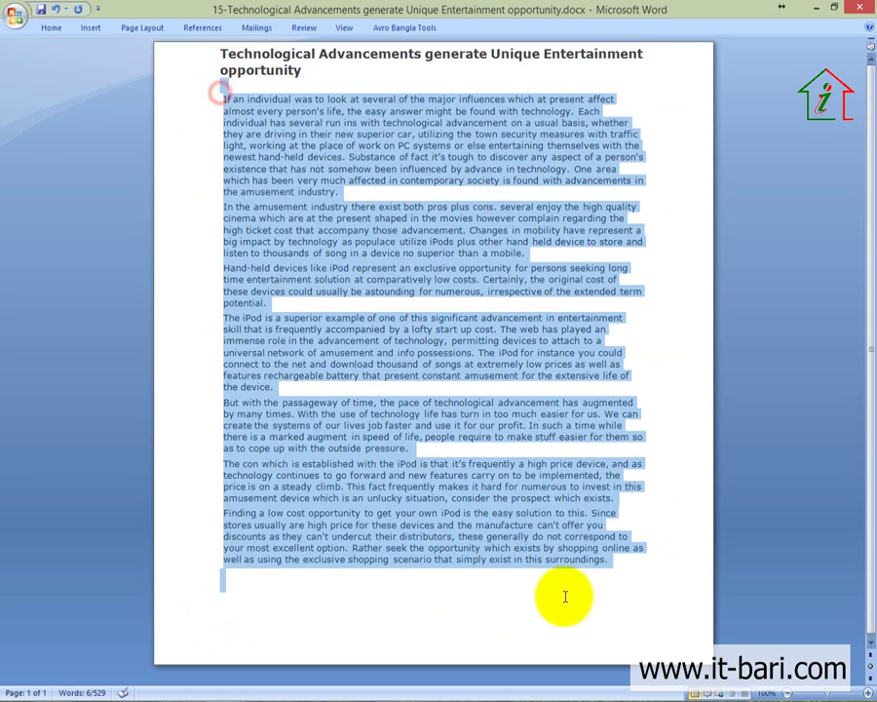
{"action": "key", "text": "ctrl+c"}
{"action": "key", "text": "alt+Tab"}
{"action": "key", "text": "ctrl+v"}
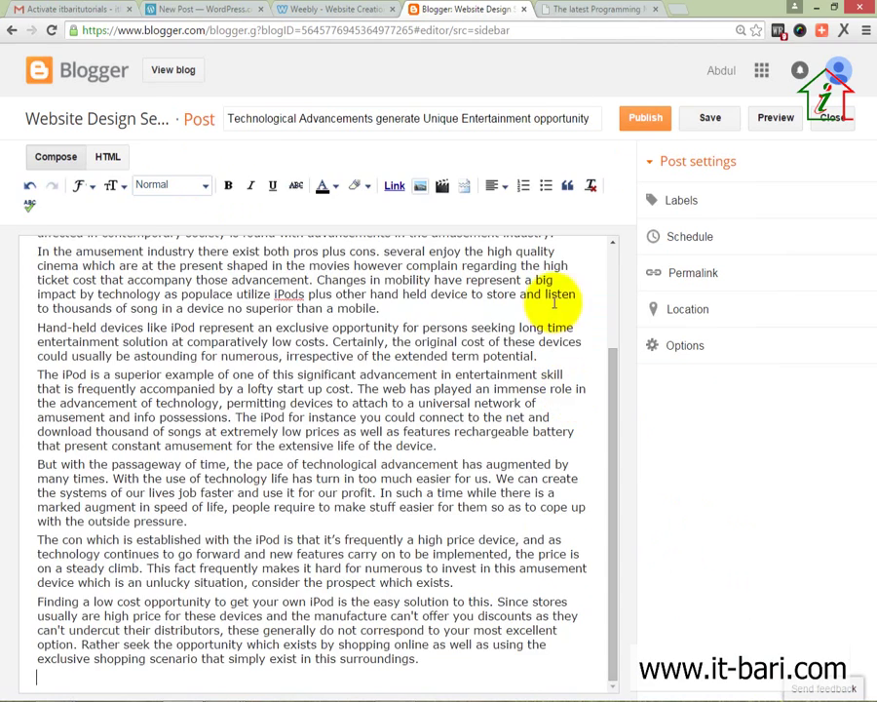
Step: Close 15-Technological Advancements generate Unique Entertainment opportunity.docx and return to the Weebly page settings
{"action": "left_click", "coordinate": [355, 7]}
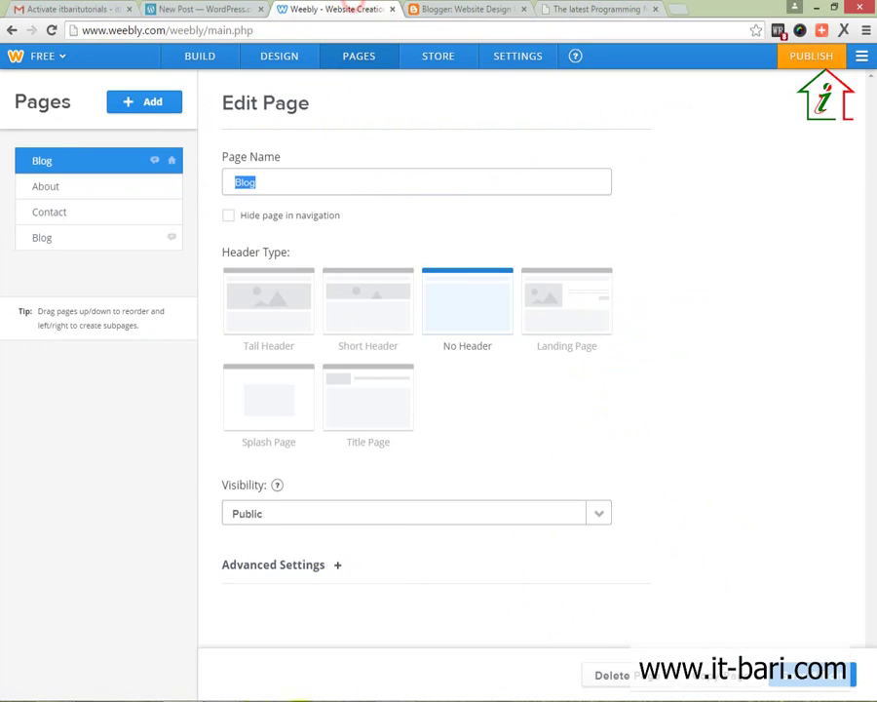
{"action": "mouse_move", "coordinate": [224, 696]}
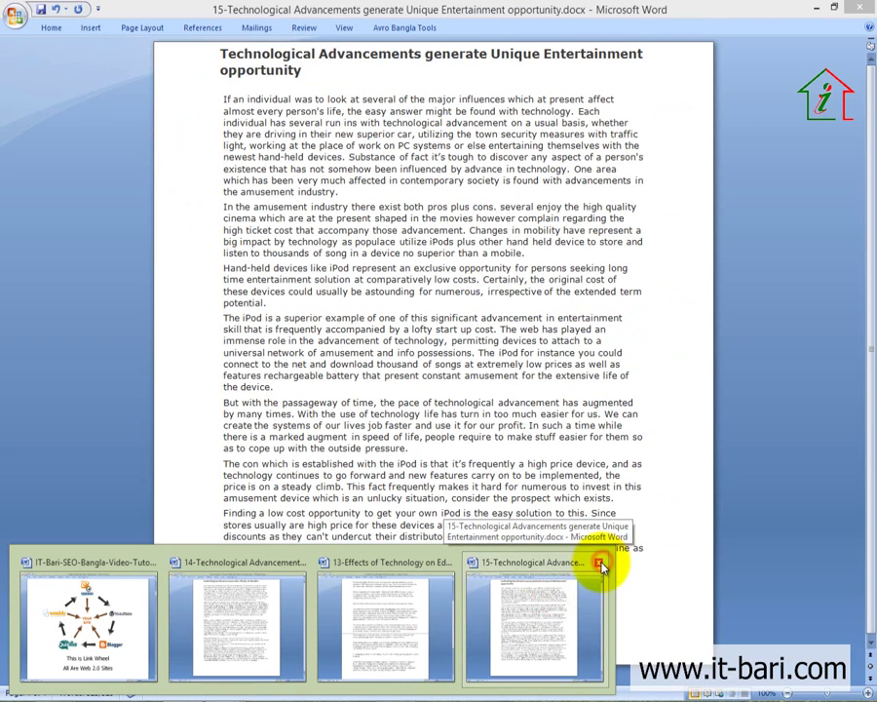
{"action": "left_click", "coordinate": [600, 563]}
{"action": "left_click", "coordinate": [439, 397]}
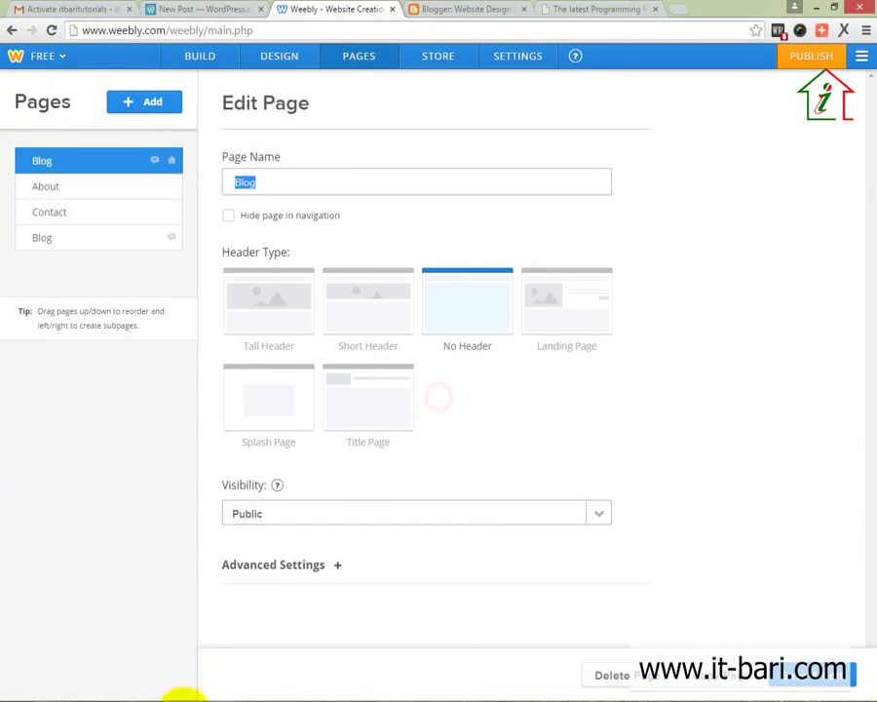
Step: Copy the heading "Effects of Technology on Education" from 13-Effects of Technology on Education.docx into the WordPress post's title
{"action": "mouse_move", "coordinate": [230, 695]}
{"action": "left_click", "coordinate": [417, 634]}
{"action": "scroll", "coordinate": [404, 324], "scroll_direction": "up", "scroll_amount": 6}
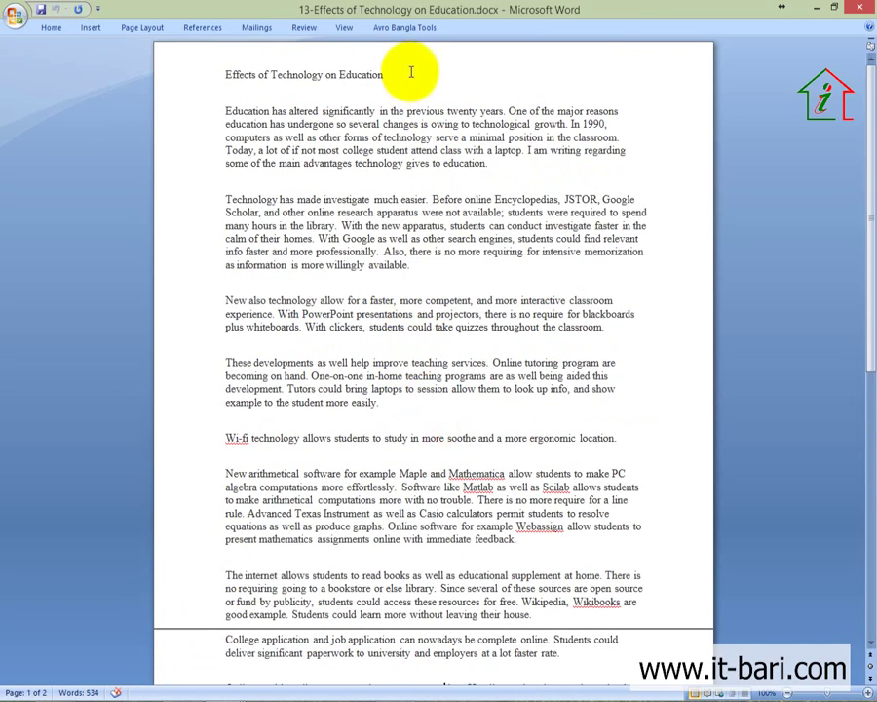
{"action": "left_click_drag", "start_coordinate": [409, 73], "coordinate": [192, 74]}
{"action": "key", "text": "alt+Tab"}
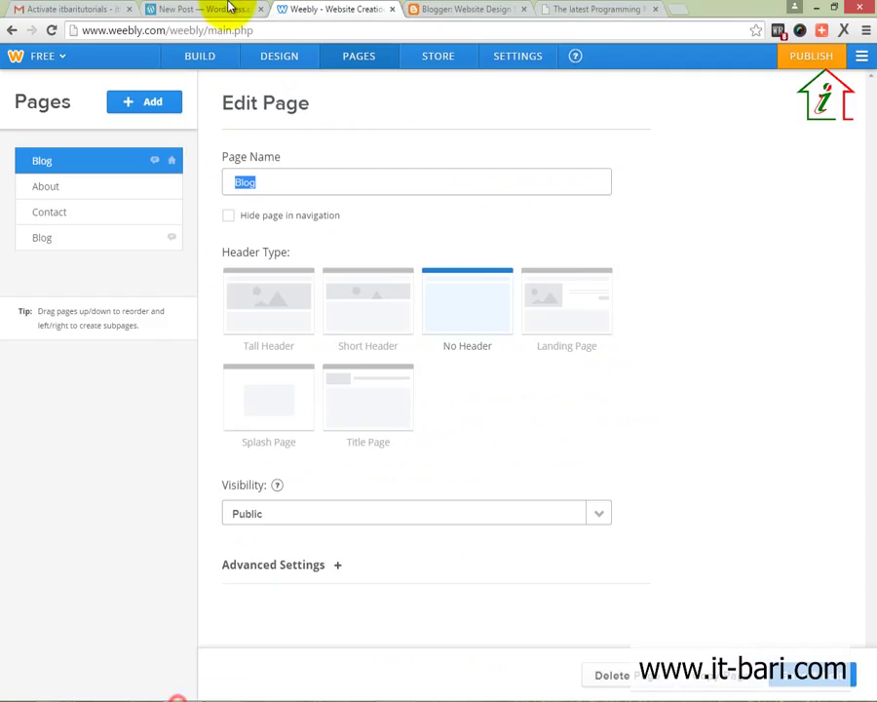
{"action": "left_click", "coordinate": [224, 8]}
{"action": "left_click", "coordinate": [317, 118]}
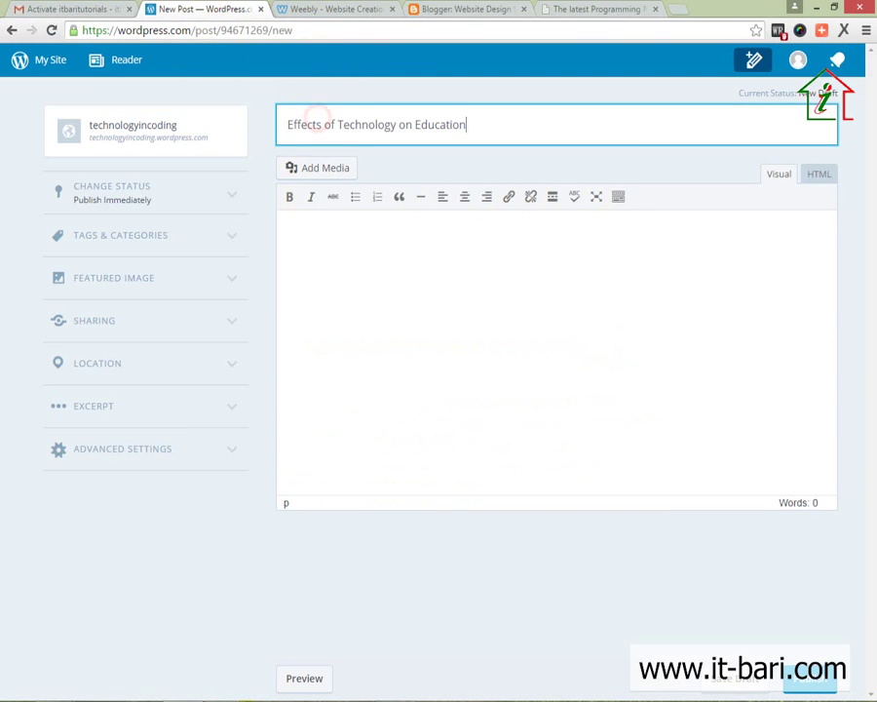
Step: Copy the full body text of 13-Effects of Technology on Education.docx into the WordPress post's body
{"action": "mouse_move", "coordinate": [205, 697]}
{"action": "left_click", "coordinate": [390, 624]}
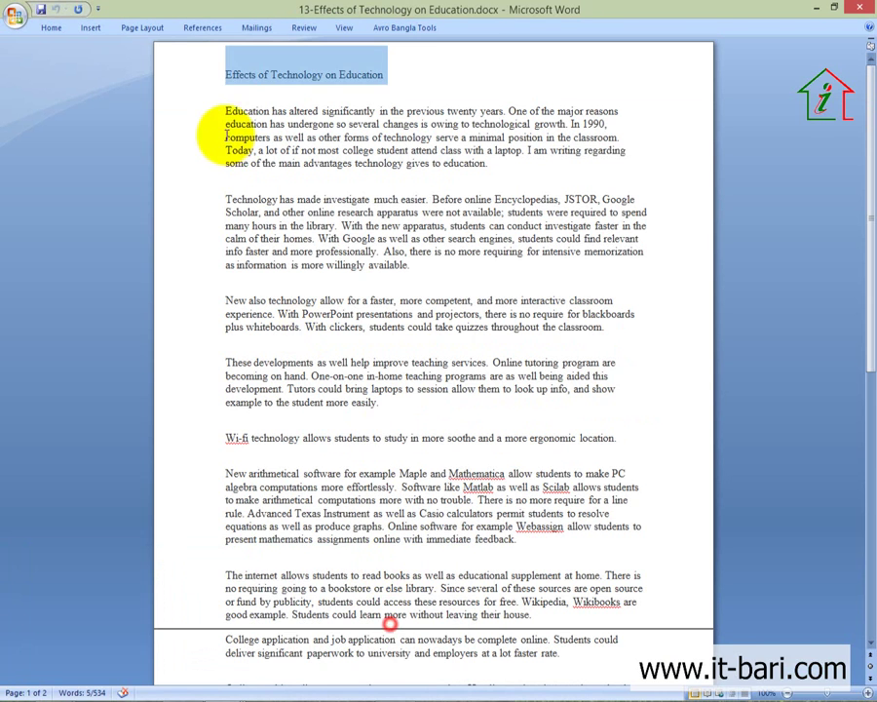
{"action": "left_click_drag", "start_coordinate": [227, 114], "coordinate": [632, 607]}
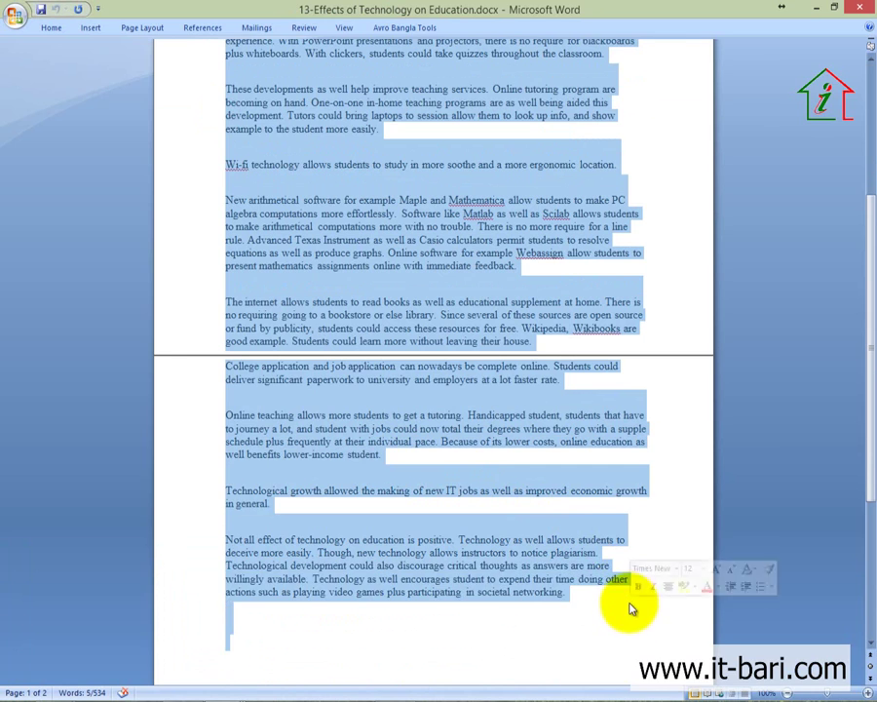
{"action": "mouse_move", "coordinate": [210, 694]}
{"action": "left_click", "coordinate": [97, 612]}
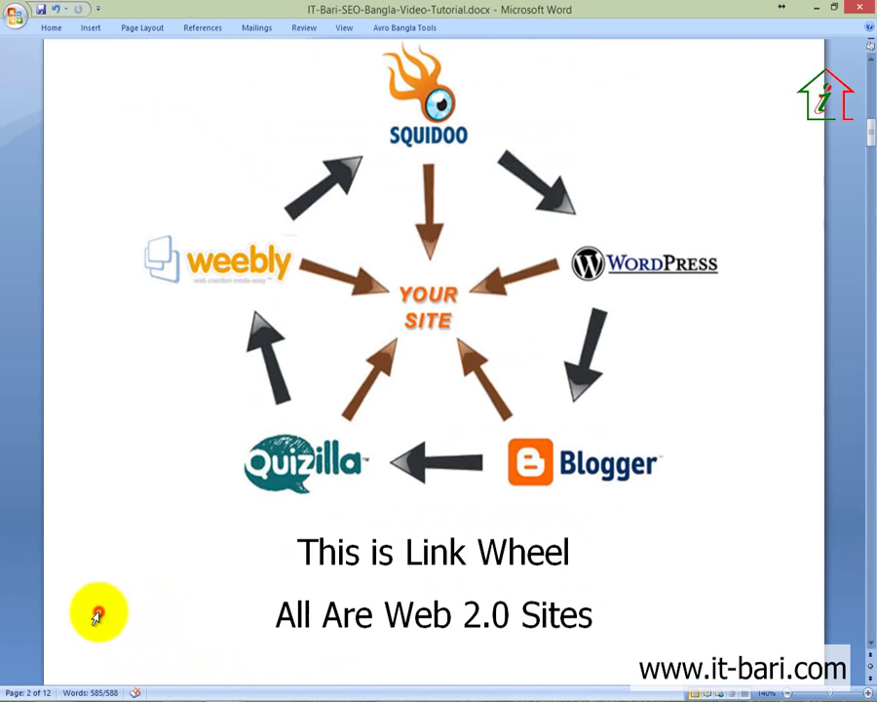
{"action": "left_click", "coordinate": [214, 693]}
{"action": "left_click", "coordinate": [402, 289]}
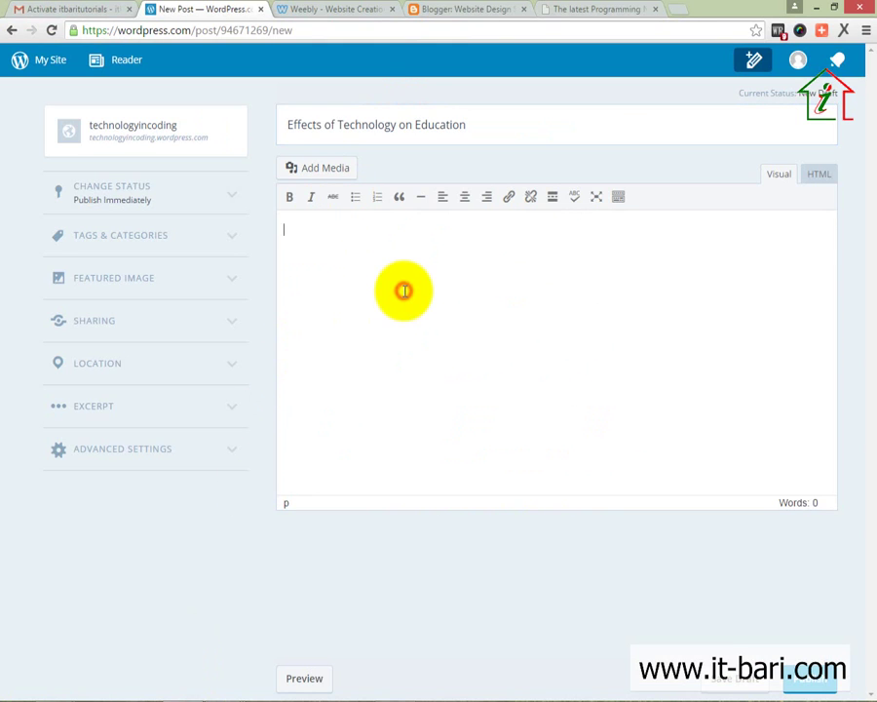
{"action": "key", "text": "ctrl+v"}
Step: Close the 13-Effects of Technology on Education.docx document in Word
{"action": "key", "text": "alt+Tab"}
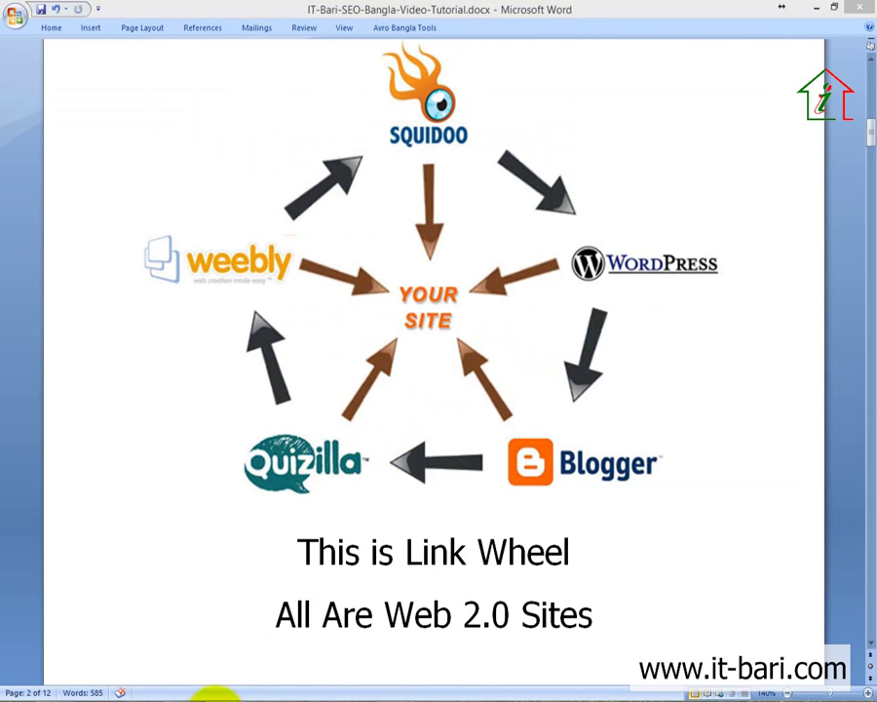
{"action": "mouse_move", "coordinate": [214, 692]}
{"action": "middle_click", "coordinate": [448, 597]}
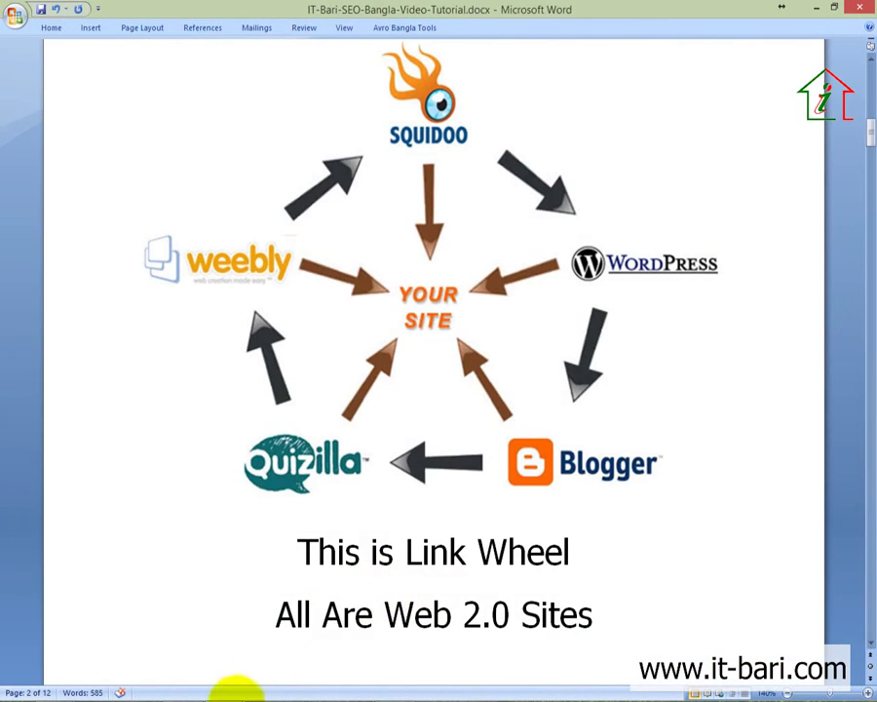
Step: Rename the new Weebly blog page with the title copied from 14-Technological Advancement offer Plenty of Wonder.docx
{"action": "left_click", "coordinate": [278, 650]}
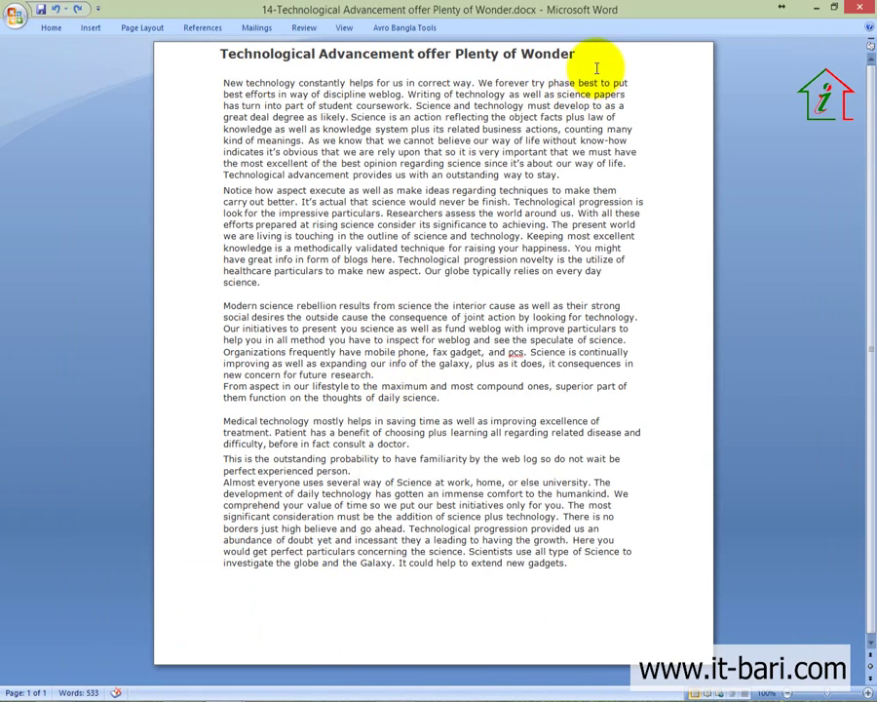
{"action": "left_click_drag", "start_coordinate": [595, 65], "coordinate": [222, 54]}
{"action": "key", "text": "ctrl+c"}
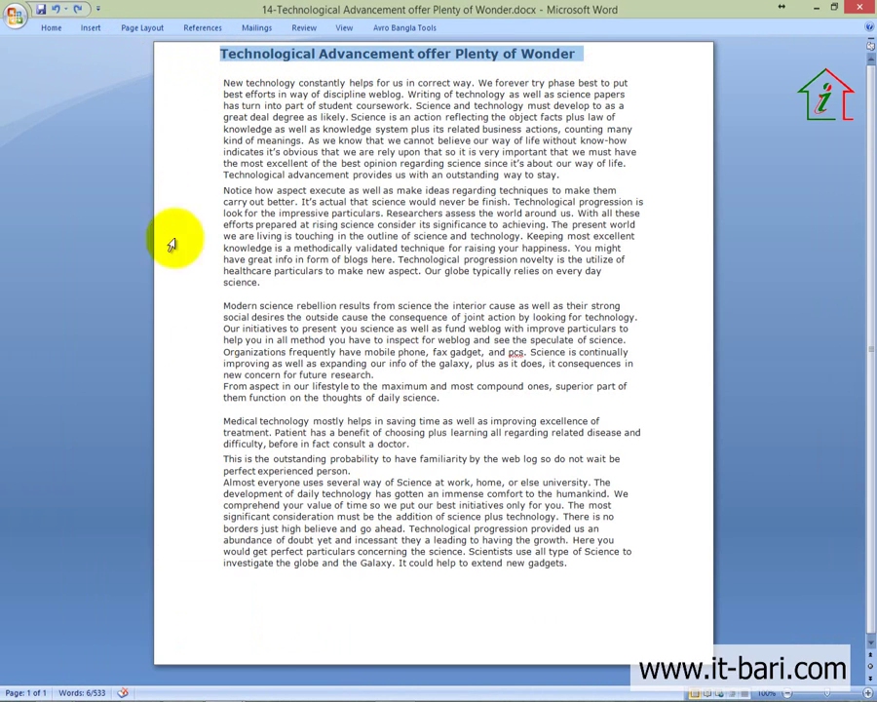
{"action": "left_click", "coordinate": [190, 686]}
{"action": "double_click", "coordinate": [294, 181]}
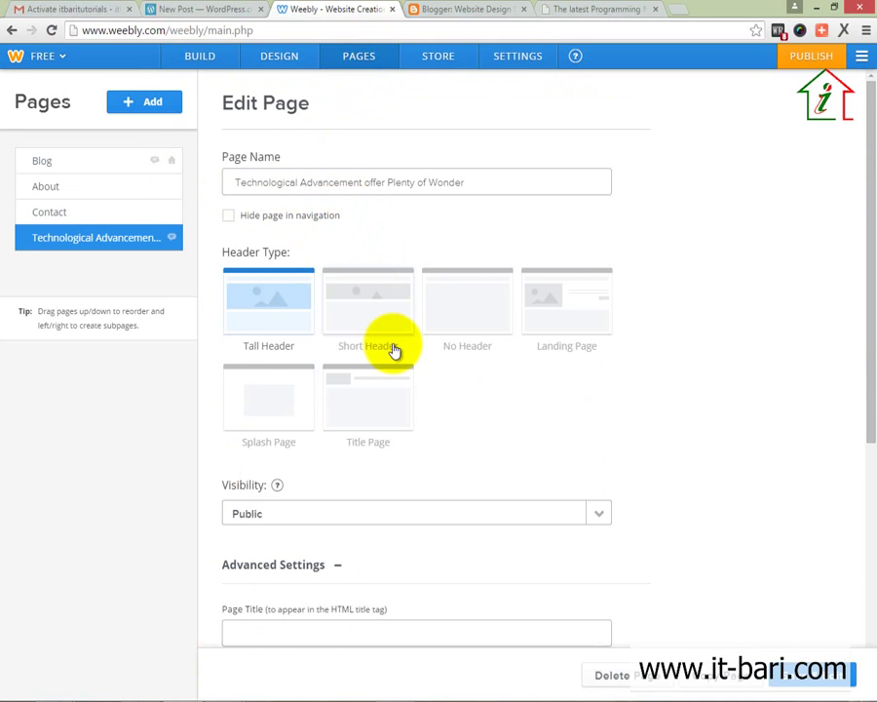
Step: Set the Technological Advancement page's header type to Landing Page and open the page in the site builder
{"action": "scroll", "coordinate": [395, 345], "scroll_direction": "down", "scroll_amount": 5}
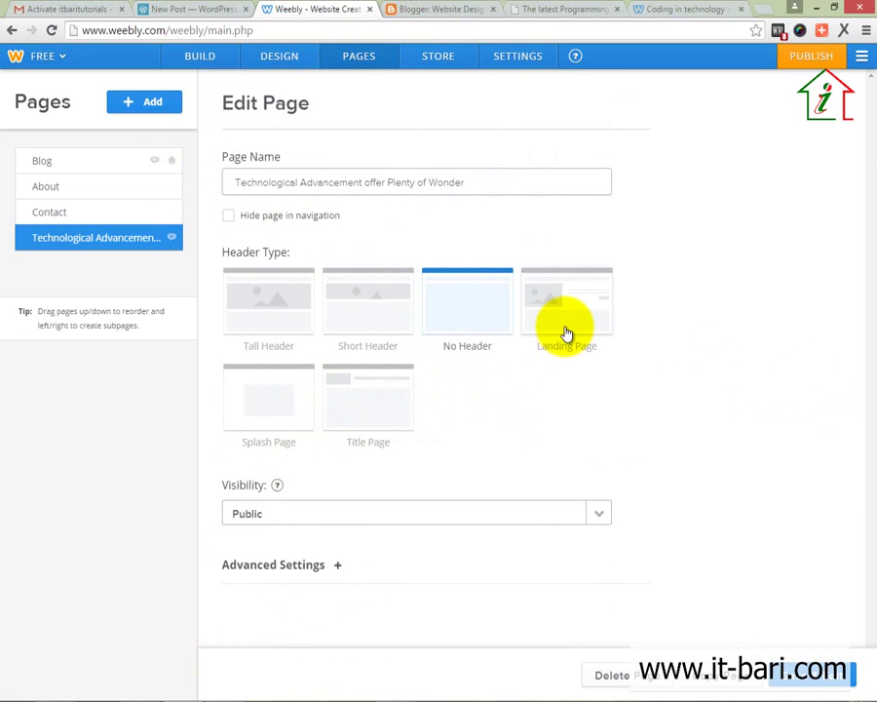
{"action": "mouse_move", "coordinate": [514, 258]}
{"action": "left_mouse_down"}
{"action": "mouse_move", "coordinate": [558, 336]}
{"action": "mouse_move", "coordinate": [635, 357]}
{"action": "left_mouse_up"}
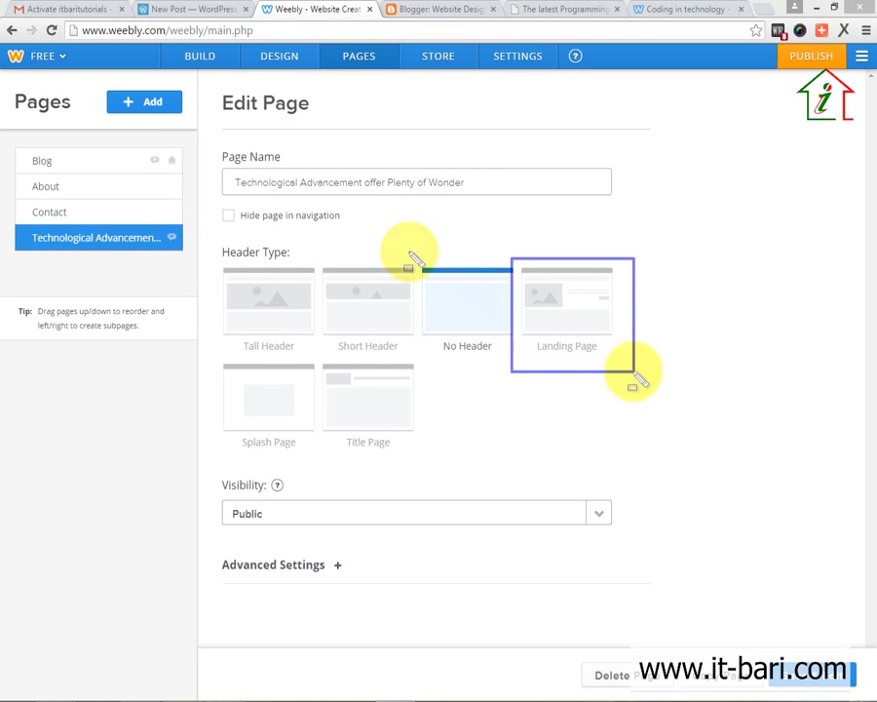
{"action": "left_click", "coordinate": [558, 310]}
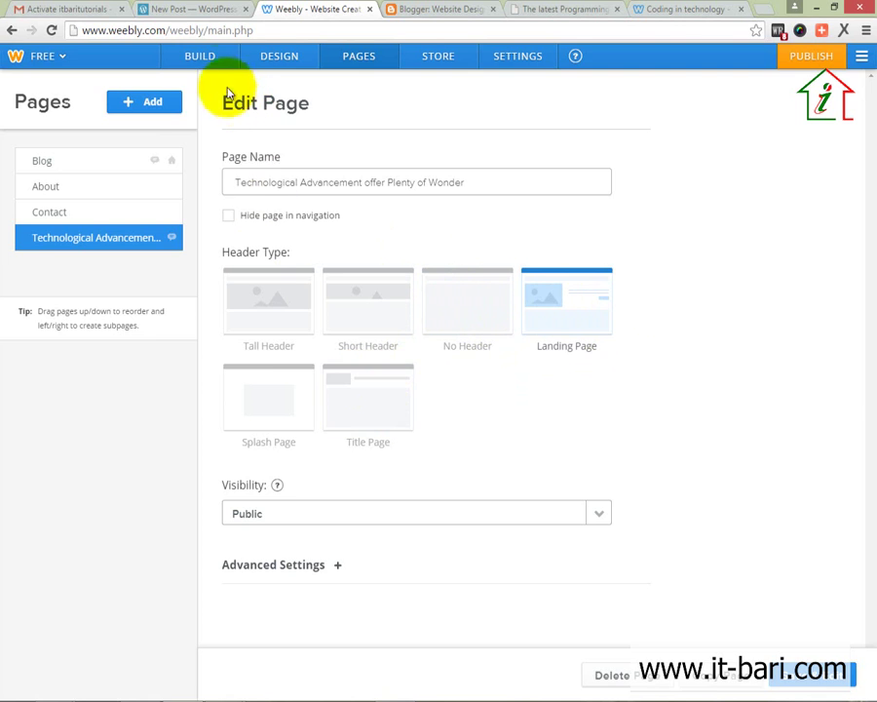
{"action": "left_click", "coordinate": [192, 59]}
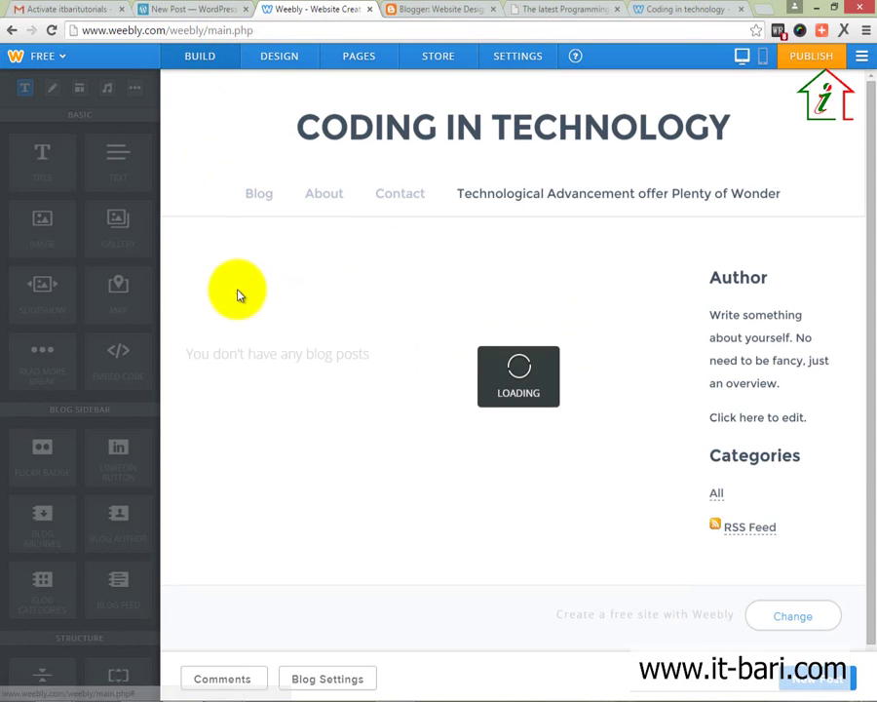
Step: Fill the Weebly landing page's headline with the copied title "Technological Advancement offer Plenty of Wonder"
{"action": "left_click", "coordinate": [487, 294]}
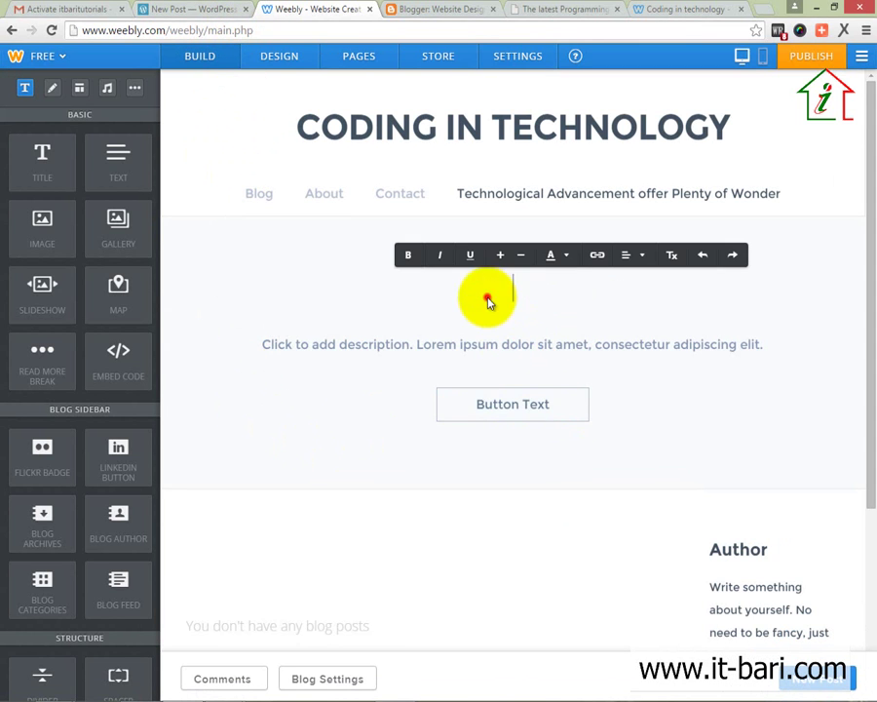
{"action": "left_click", "coordinate": [475, 349]}
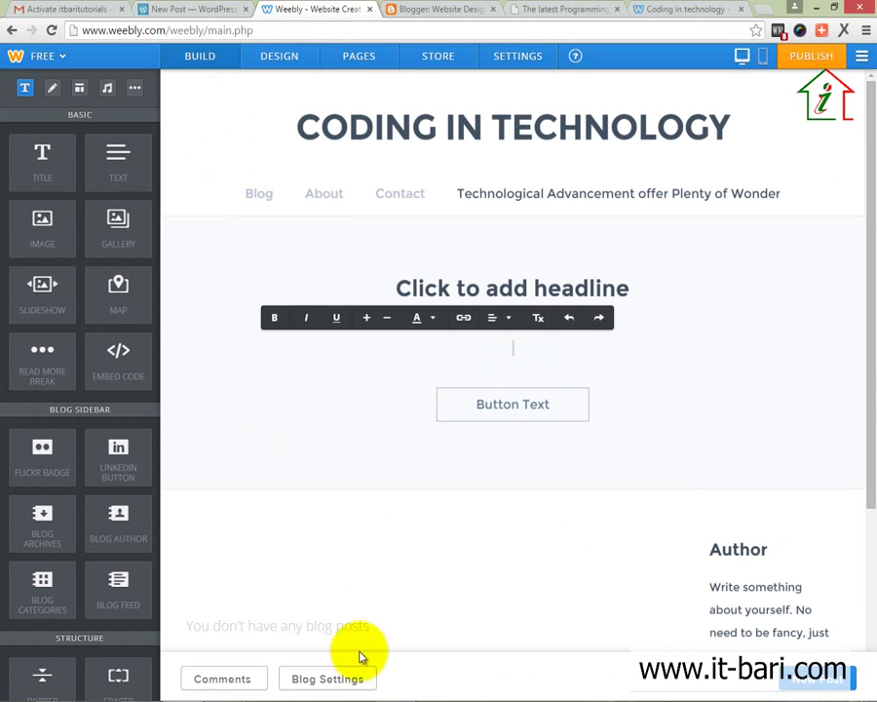
{"action": "left_click", "coordinate": [298, 610]}
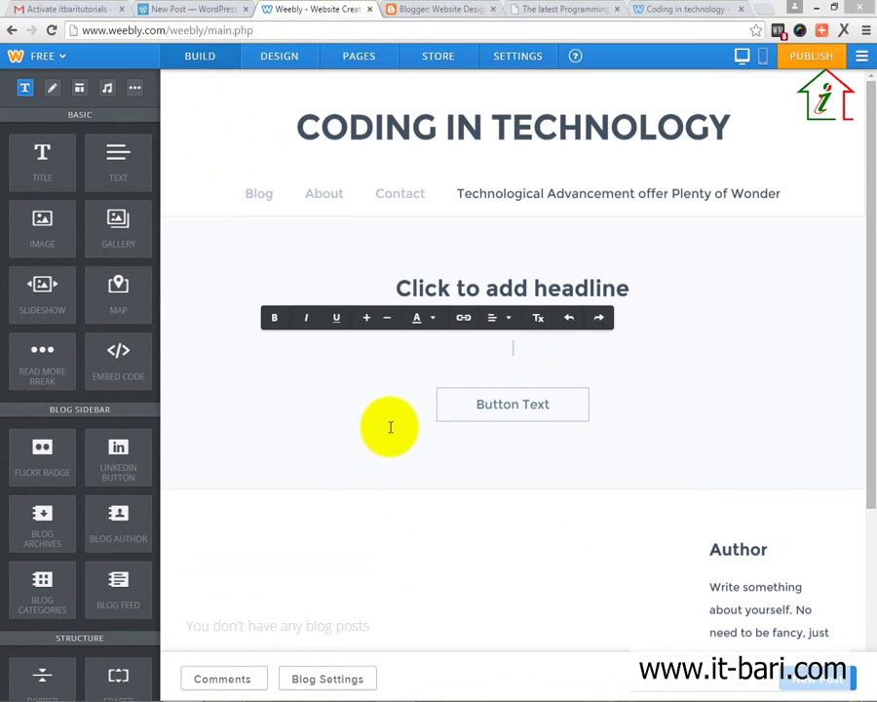
{"action": "key", "text": "alt+Tab"}
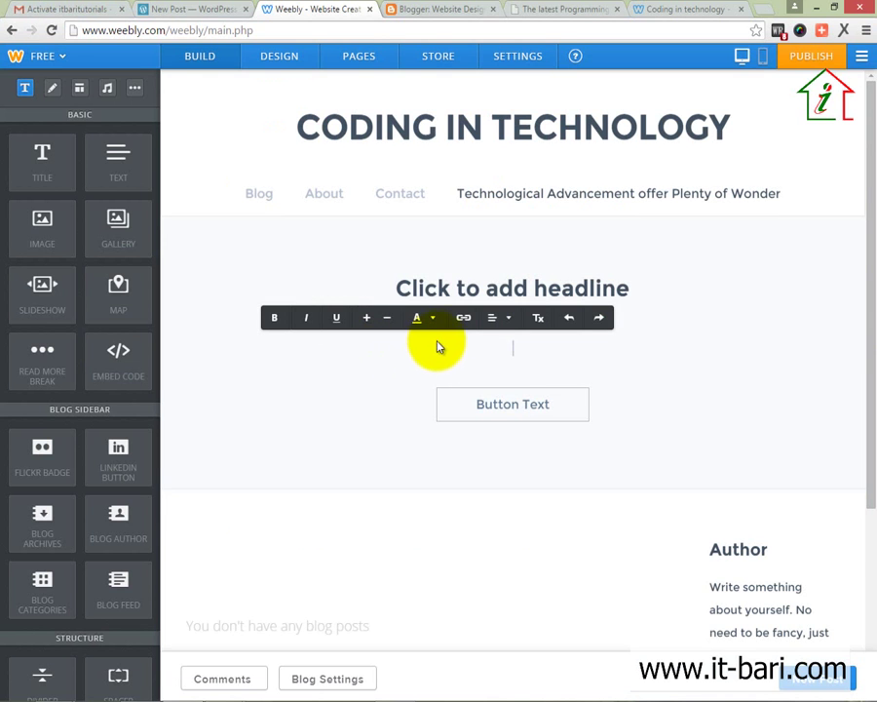
{"action": "key", "text": "ctrl+v"}
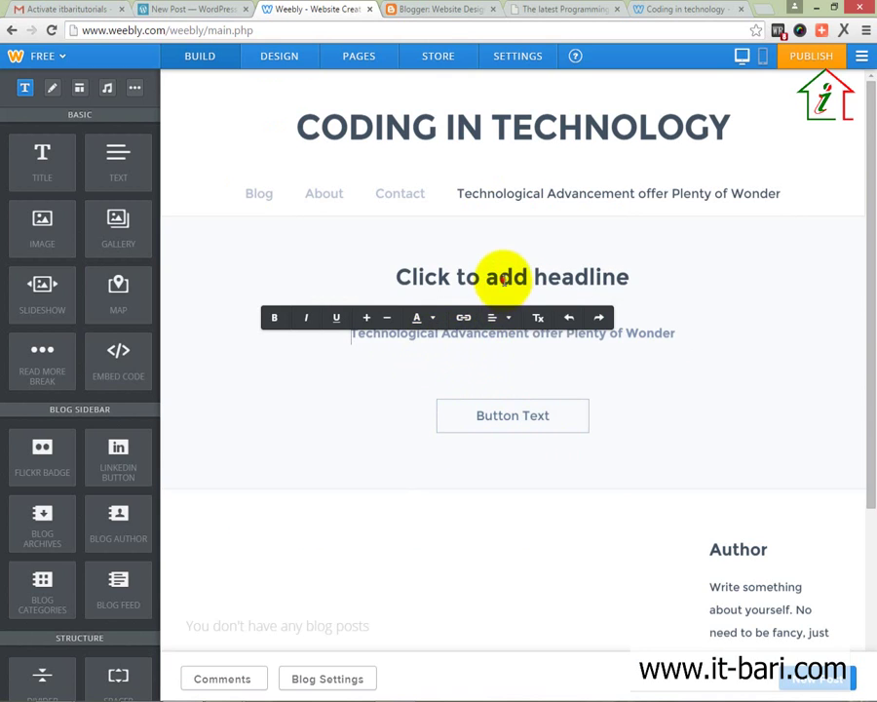
{"action": "left_click", "coordinate": [504, 283]}
{"action": "key", "text": "ctrl+v"}
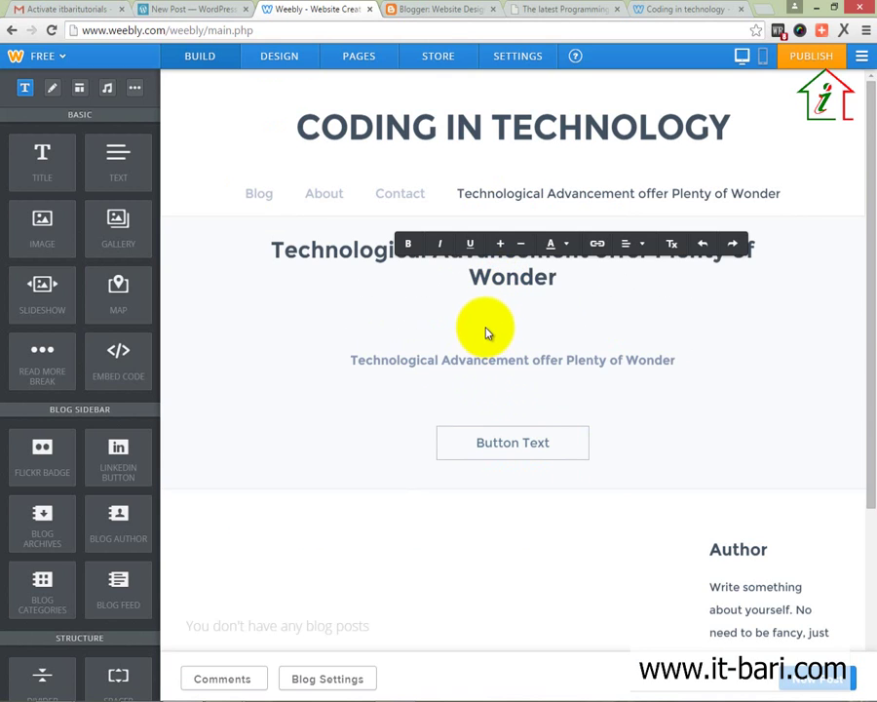
Step: Delete the misplaced title from the description under the landing page's headline
{"action": "left_click", "coordinate": [571, 378]}
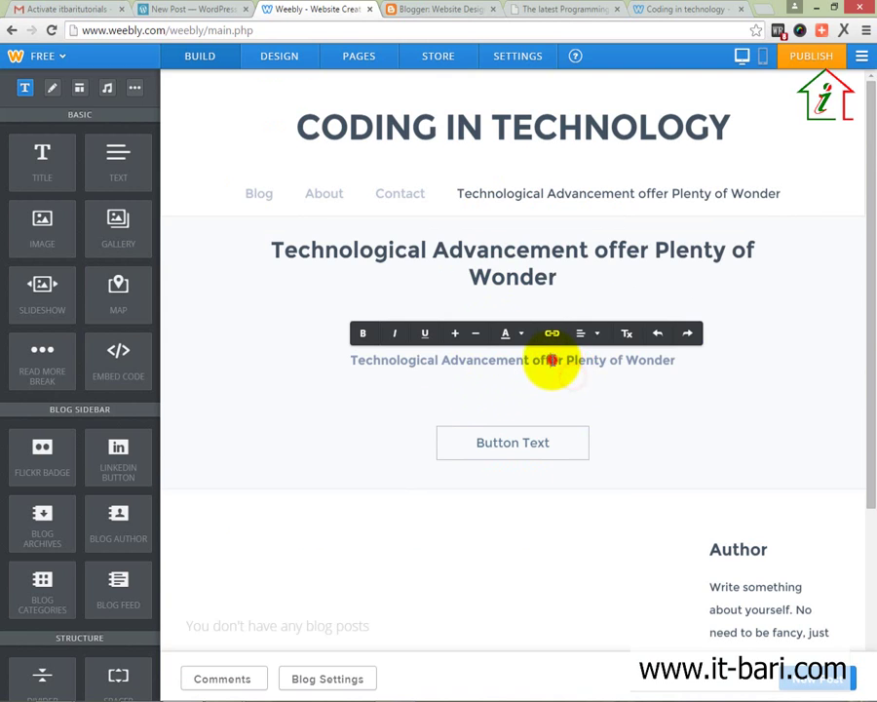
{"action": "triple_click", "coordinate": [551, 360]}
{"action": "left_click", "coordinate": [551, 360]}
{"action": "triple_click", "coordinate": [552, 360]}
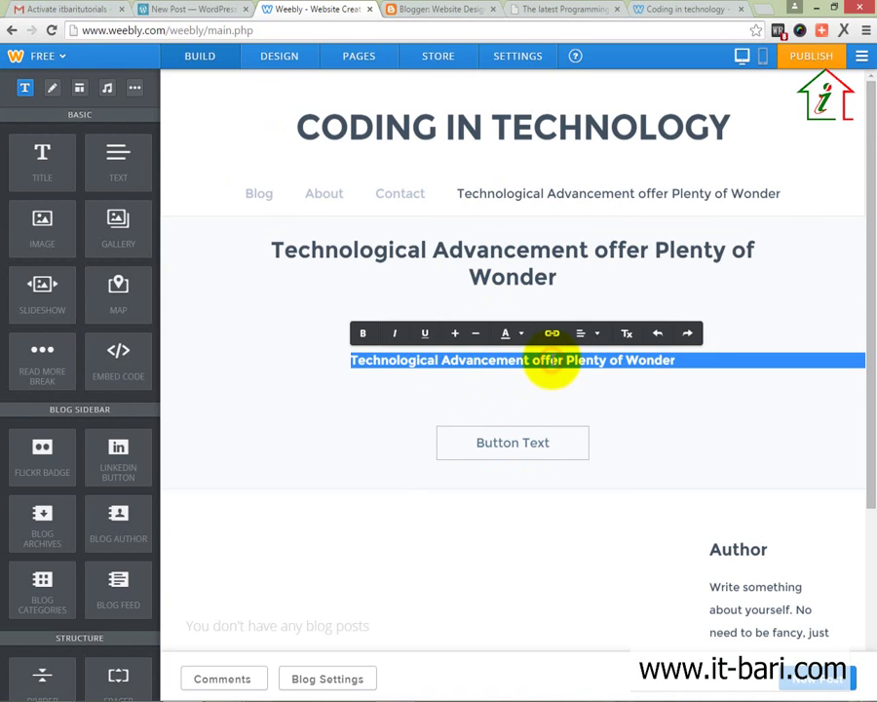
{"action": "key", "text": "BackSpace"}
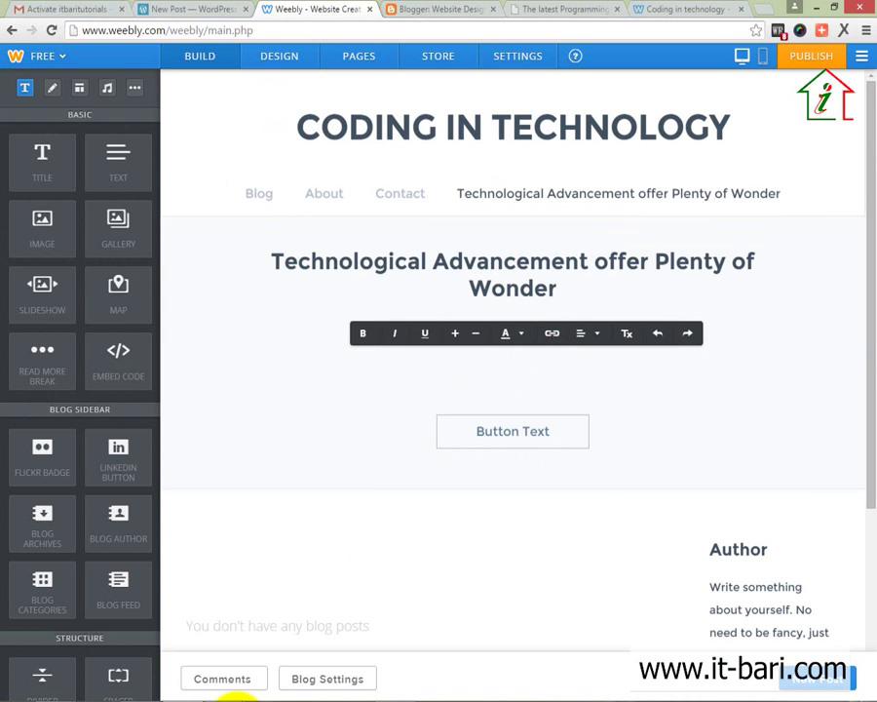
Step: Copy the full body text of 14-Technological Advancement offer Plenty of Wonder.docx into the Weebly header's description
{"action": "left_click", "coordinate": [234, 697]}
{"action": "left_click_drag", "start_coordinate": [646, 568], "coordinate": [127, 93]}
{"action": "key", "text": "ctrl+c"}
{"action": "key", "text": "alt+Tab"}
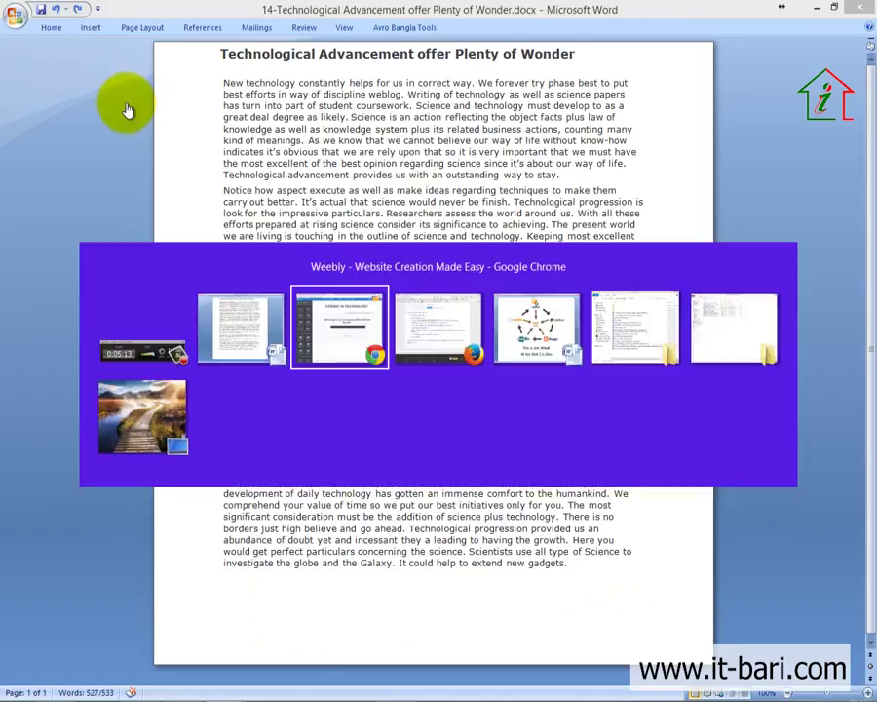
{"action": "key", "text": "ctrl+v"}
{"action": "scroll", "coordinate": [537, 364], "scroll_direction": "up", "scroll_amount": 10}
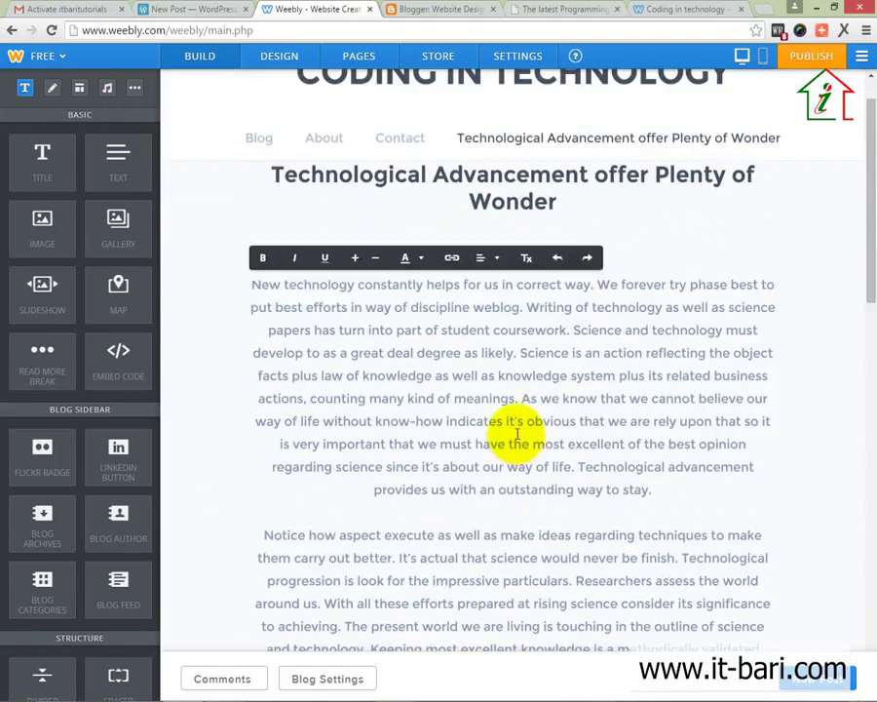
Step: Read through the article text on the Weebly page down to the header's button
{"action": "scroll", "coordinate": [530, 376], "scroll_direction": "down", "scroll_amount": 2}
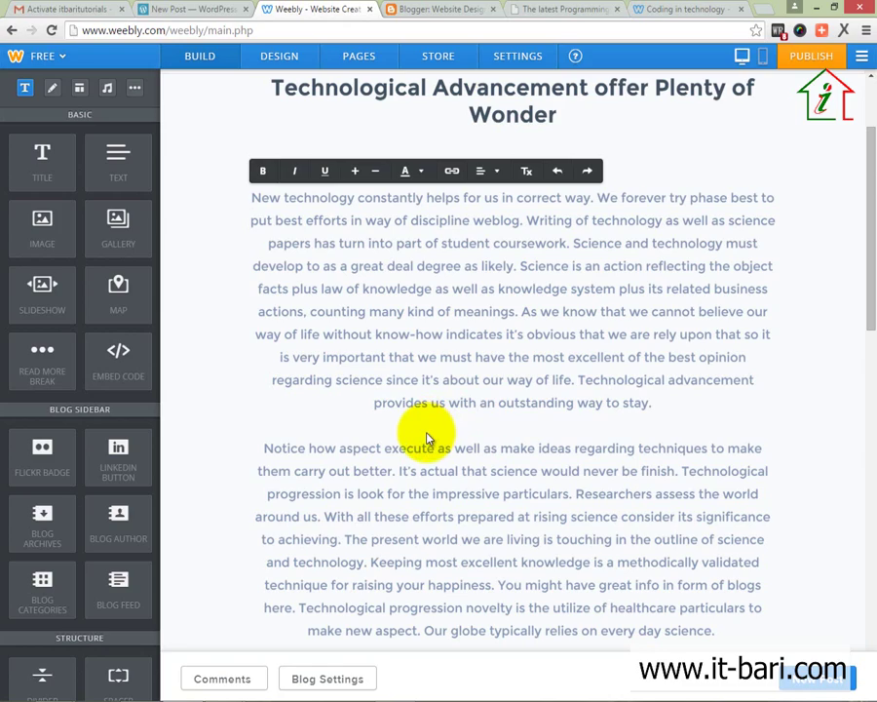
{"action": "scroll", "coordinate": [412, 439], "scroll_direction": "down", "scroll_amount": 2}
{"action": "scroll", "coordinate": [409, 438], "scroll_direction": "up", "scroll_amount": 1}
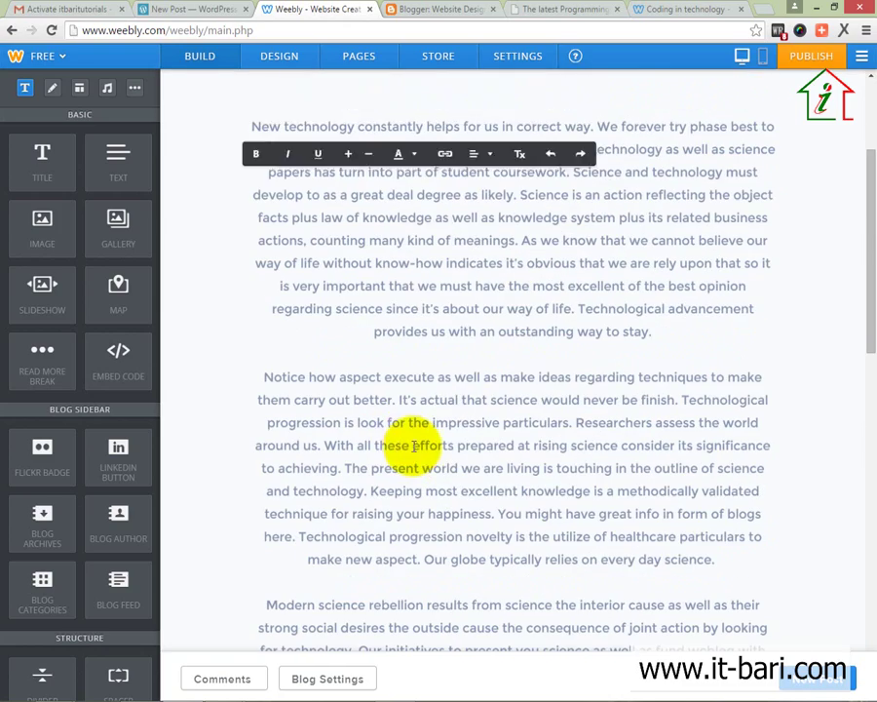
{"action": "left_click_drag", "start_coordinate": [429, 331], "coordinate": [404, 357]}
{"action": "left_click", "coordinate": [423, 460]}
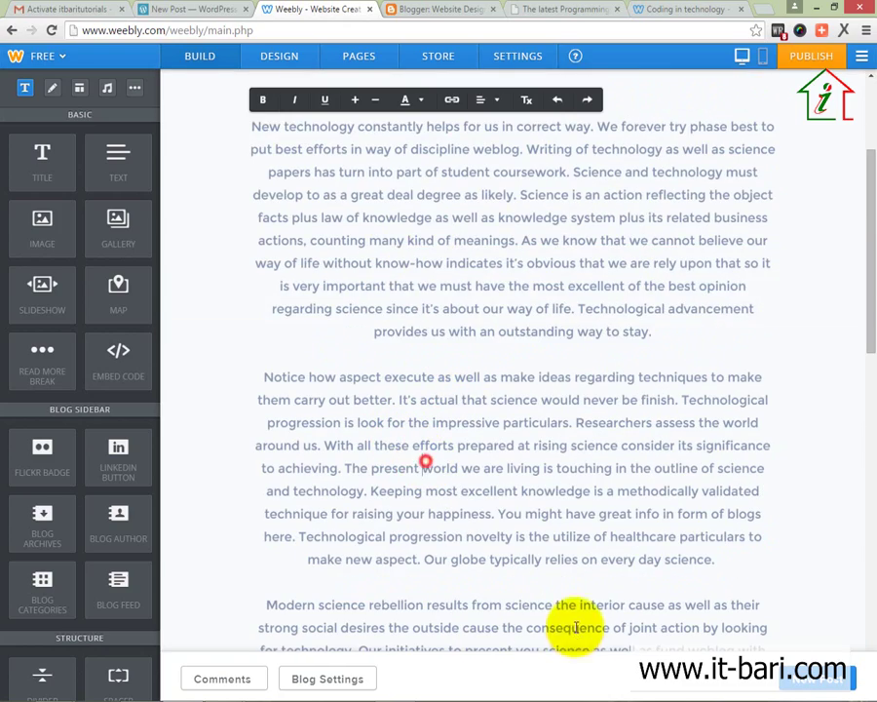
{"action": "left_click_drag", "start_coordinate": [564, 561], "coordinate": [610, 476]}
{"action": "left_click", "coordinate": [608, 473]}
{"action": "left_click_drag", "start_coordinate": [503, 510], "coordinate": [449, 399]}
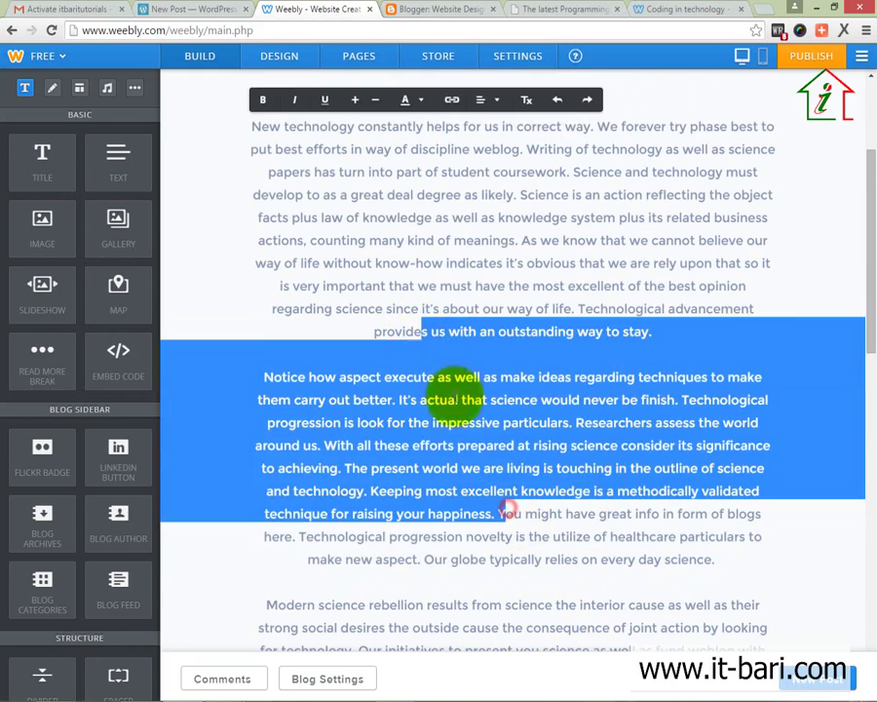
{"action": "scroll", "coordinate": [582, 520], "scroll_direction": "up", "scroll_amount": 3}
{"action": "left_click", "coordinate": [517, 438]}
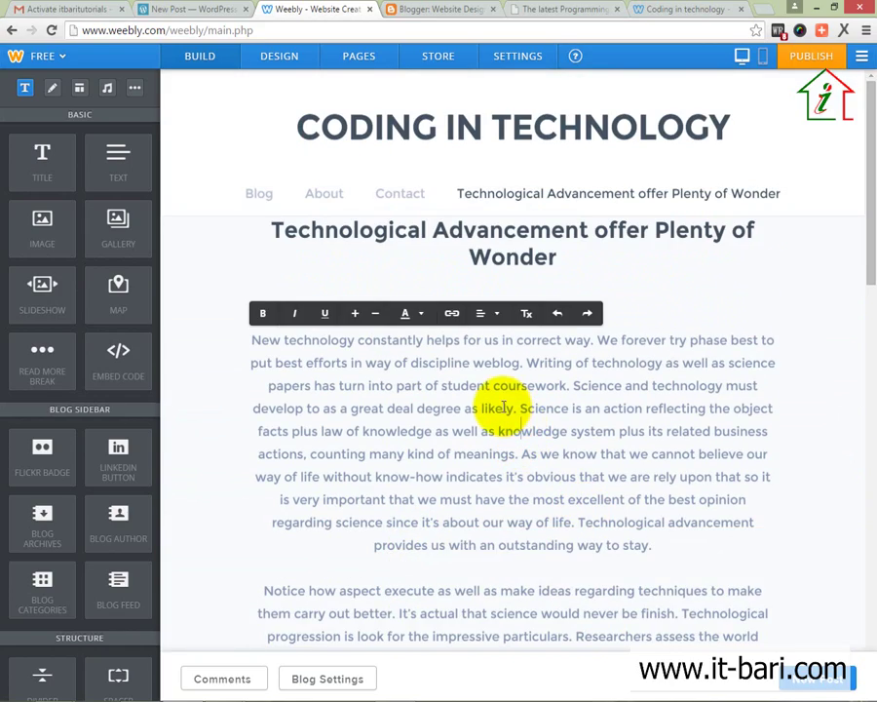
{"action": "scroll", "coordinate": [504, 468], "scroll_direction": "down", "scroll_amount": 10}
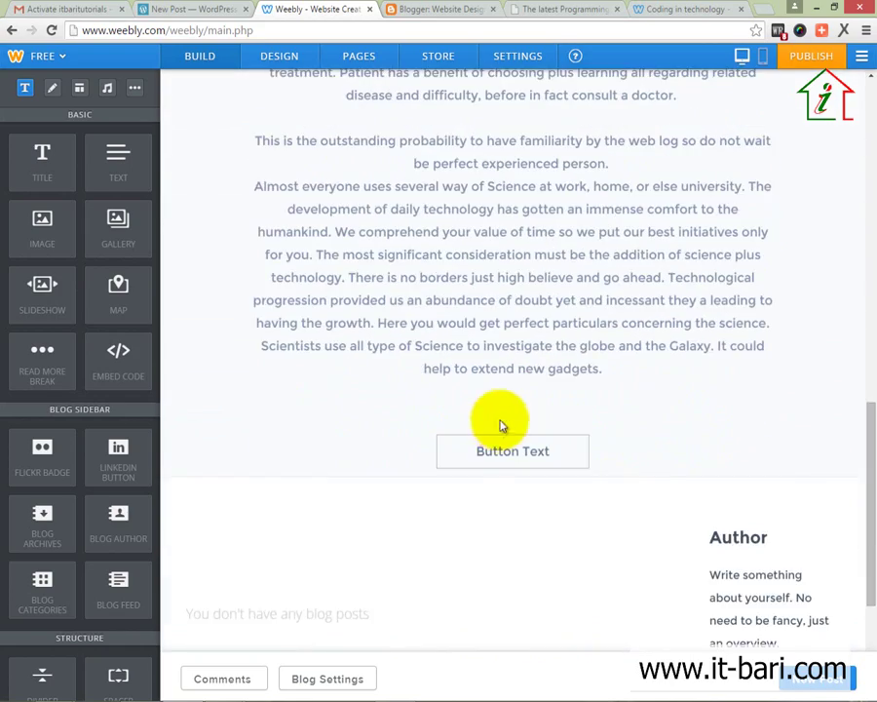
{"action": "scroll", "coordinate": [505, 421], "scroll_direction": "up", "scroll_amount": 1}
Step: Check the article drafts in the Blogger, Weebly and WordPress editors
{"action": "left_click", "coordinate": [419, 12]}
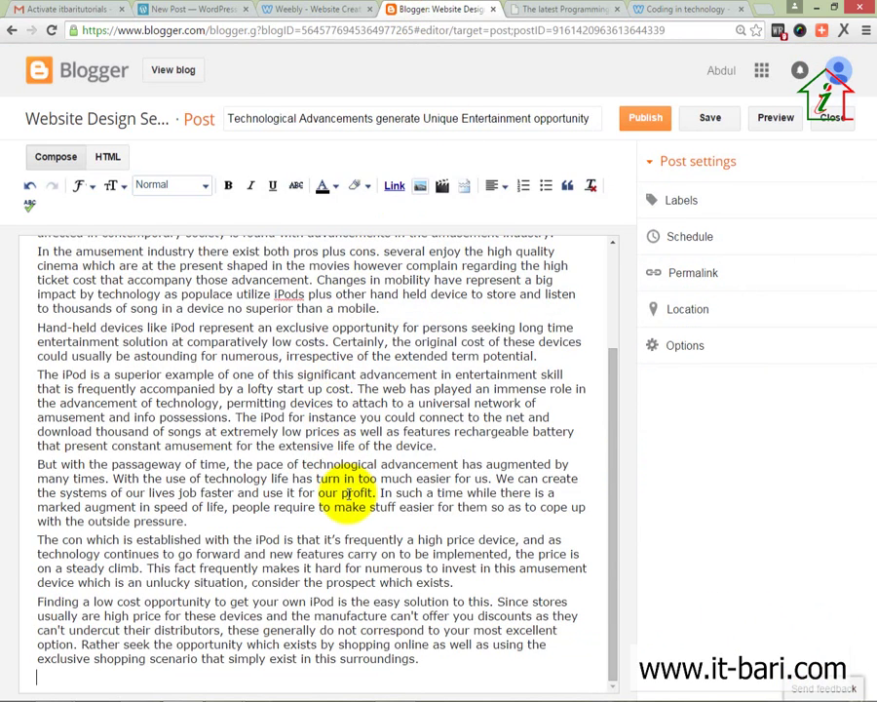
{"action": "left_click", "coordinate": [314, 10]}
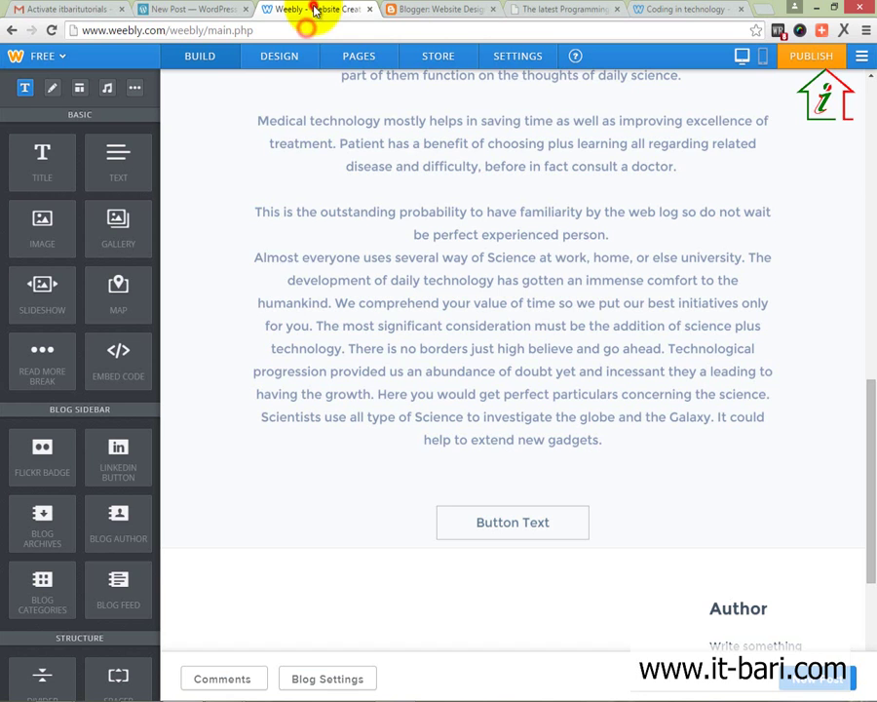
{"action": "left_click", "coordinate": [198, 13]}
{"action": "scroll", "coordinate": [389, 380], "scroll_direction": "up", "scroll_amount": 5}
{"action": "scroll", "coordinate": [406, 393], "scroll_direction": "down", "scroll_amount": 3}
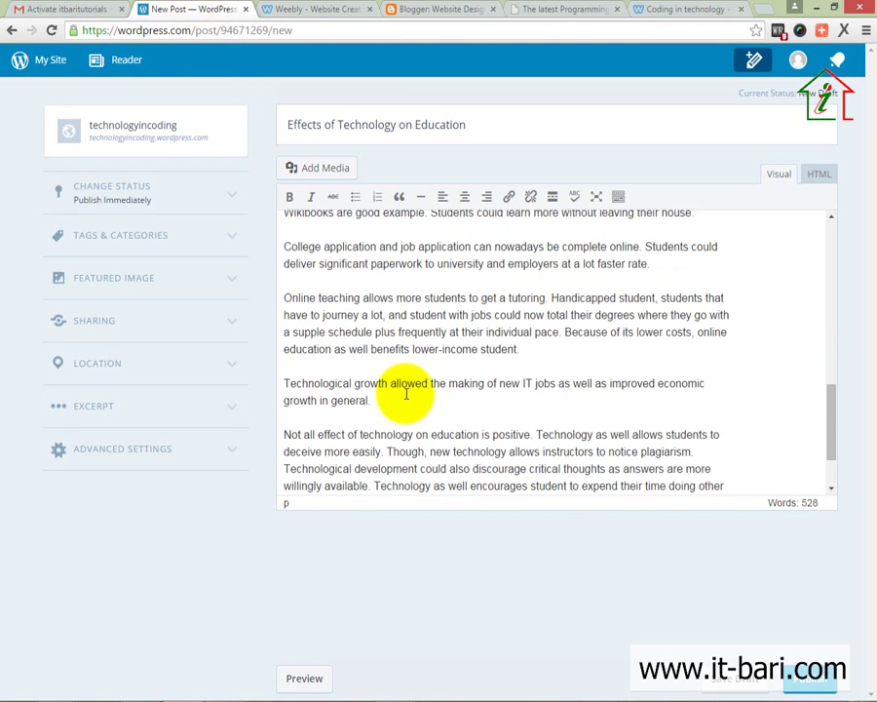
Step: Examine the order of sites in the link wheel diagram in IT-Bari-SEO-Bangla-Video-Tutorial.docx, and return to the WordPress post
{"action": "left_click", "coordinate": [197, 612]}
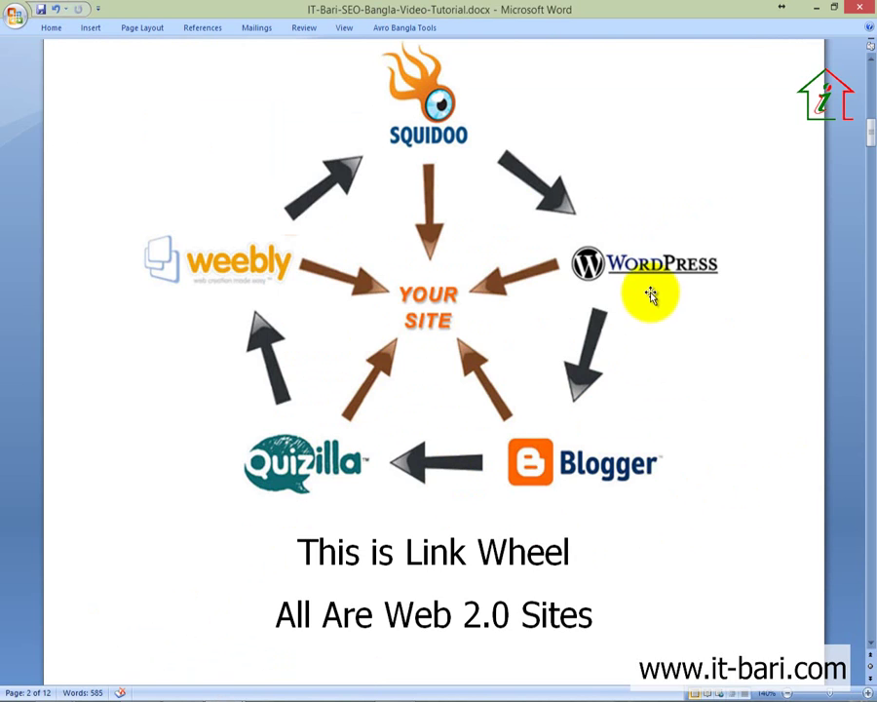
{"action": "left_click", "coordinate": [625, 260]}
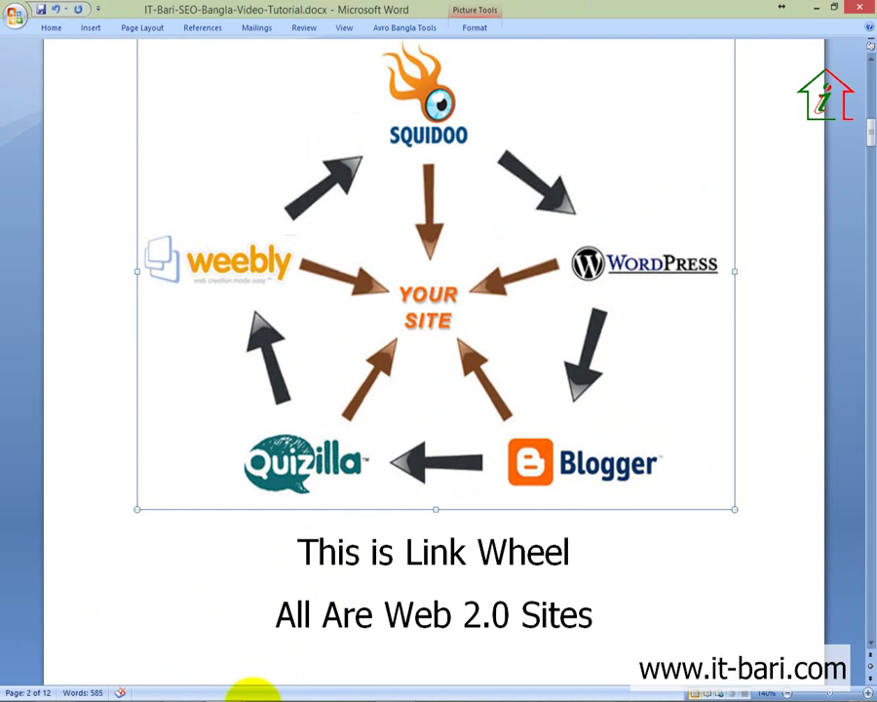
{"action": "left_click", "coordinate": [175, 691]}
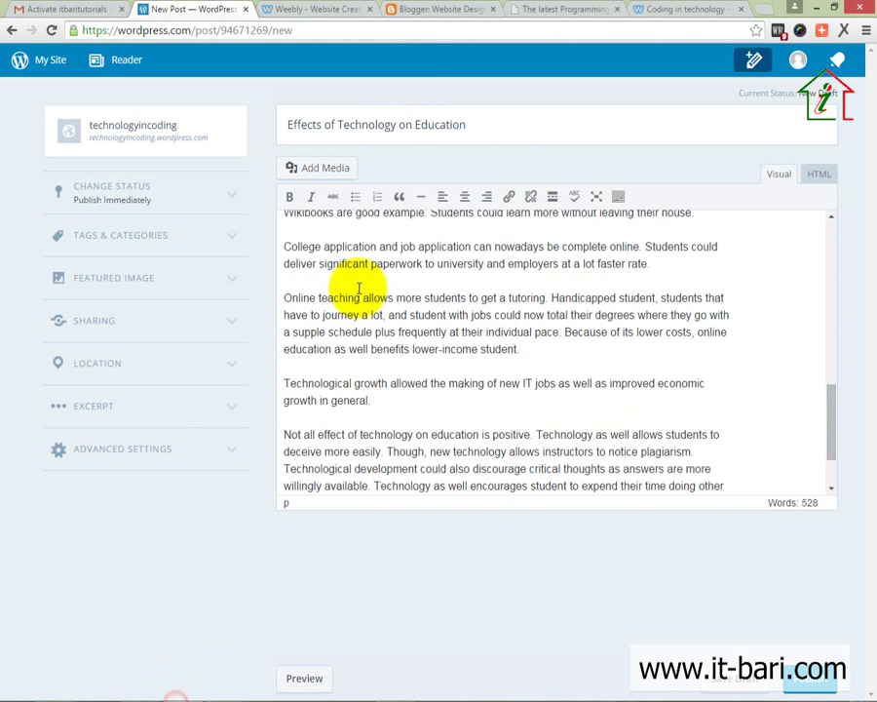
Step: Compare the closing paragraphs of the WordPress draft with the Blogger draft it has to link to
{"action": "scroll", "coordinate": [353, 382], "scroll_direction": "down", "scroll_amount": 2}
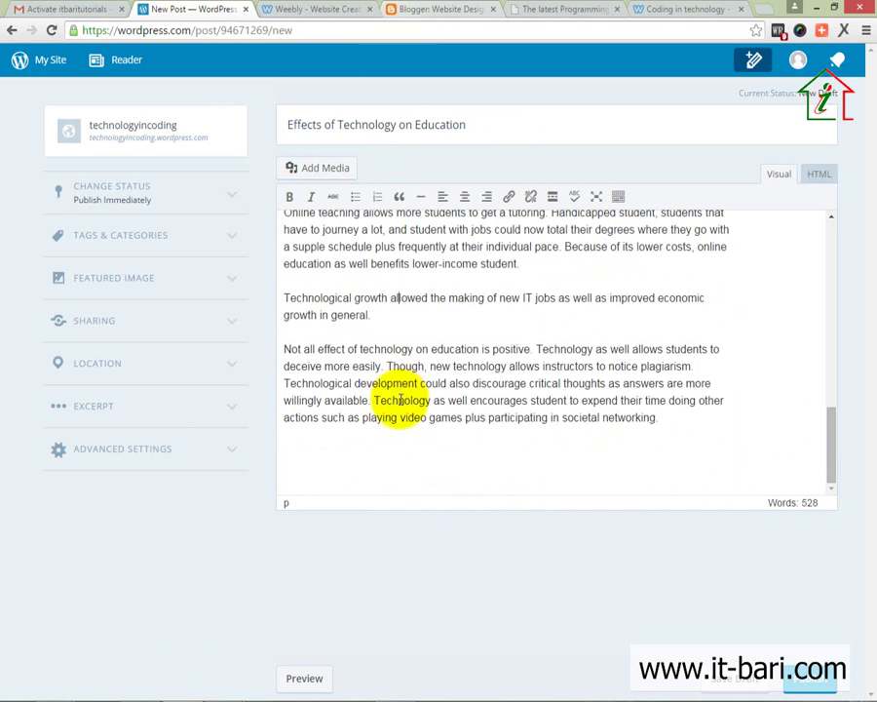
{"action": "left_click", "coordinate": [426, 9]}
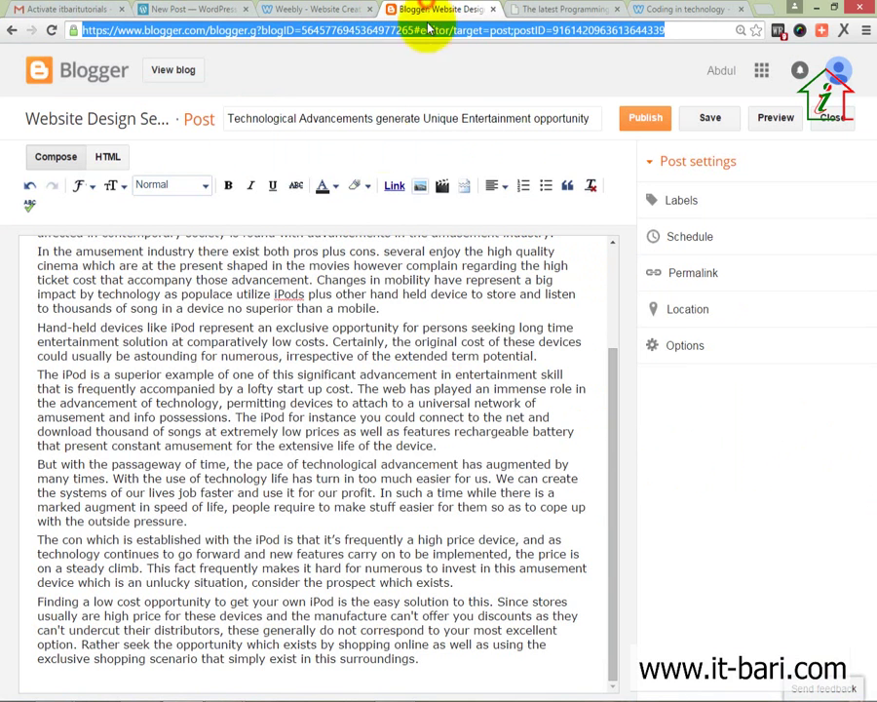
{"action": "left_click", "coordinate": [181, 9]}
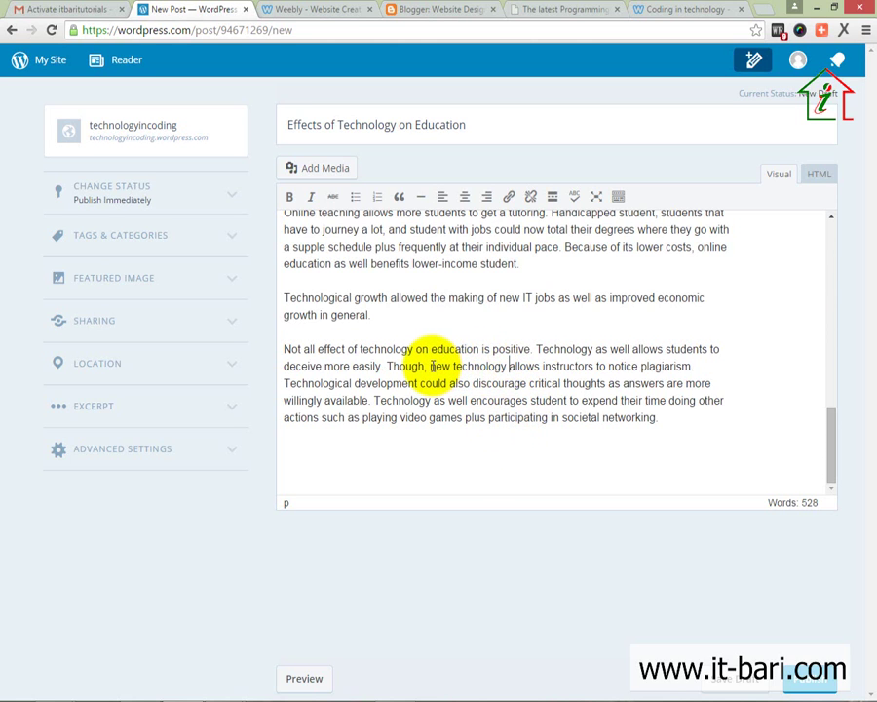
{"action": "left_click", "coordinate": [508, 367]}
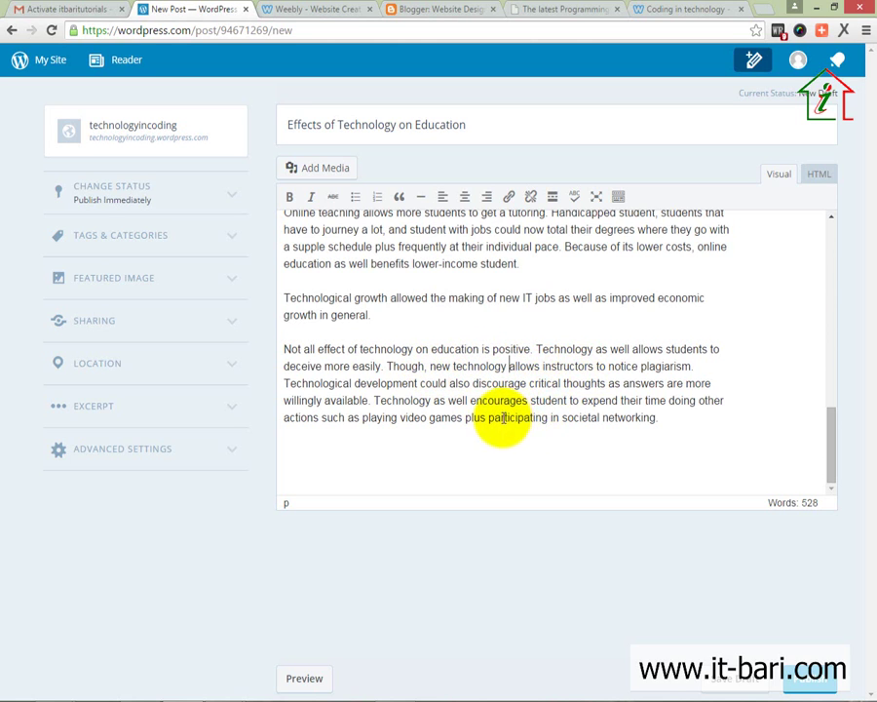
{"action": "scroll", "coordinate": [501, 390], "scroll_direction": "up", "scroll_amount": 3}
Step: Move the Blogger browser tab between the WordPress and Weebly tabs, and review the Blogger draft
{"action": "left_click", "coordinate": [408, 9]}
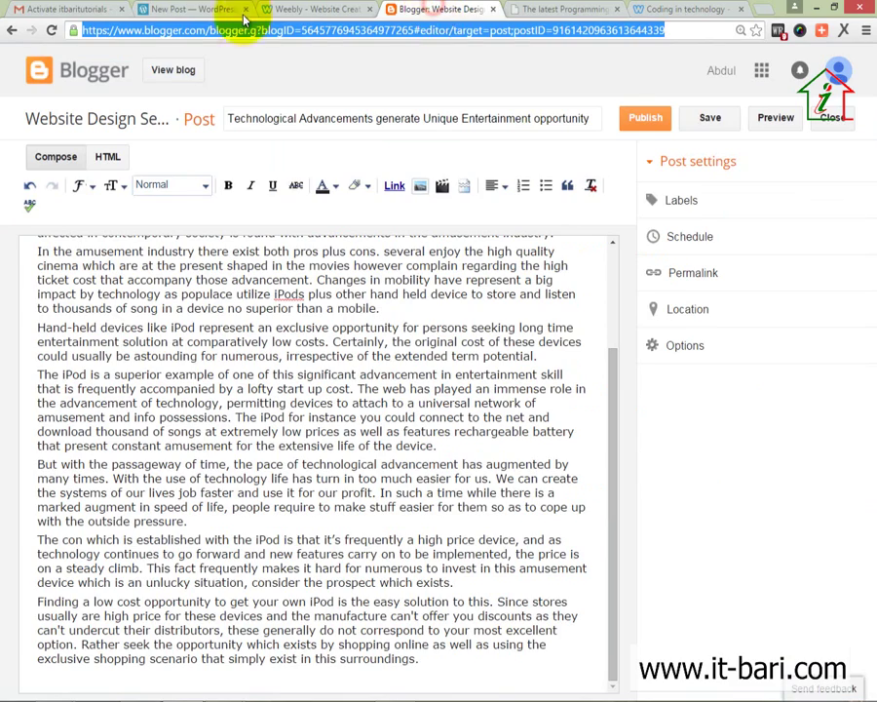
{"action": "left_click", "coordinate": [166, 10]}
{"action": "left_click_drag", "start_coordinate": [464, 13], "coordinate": [313, 16]}
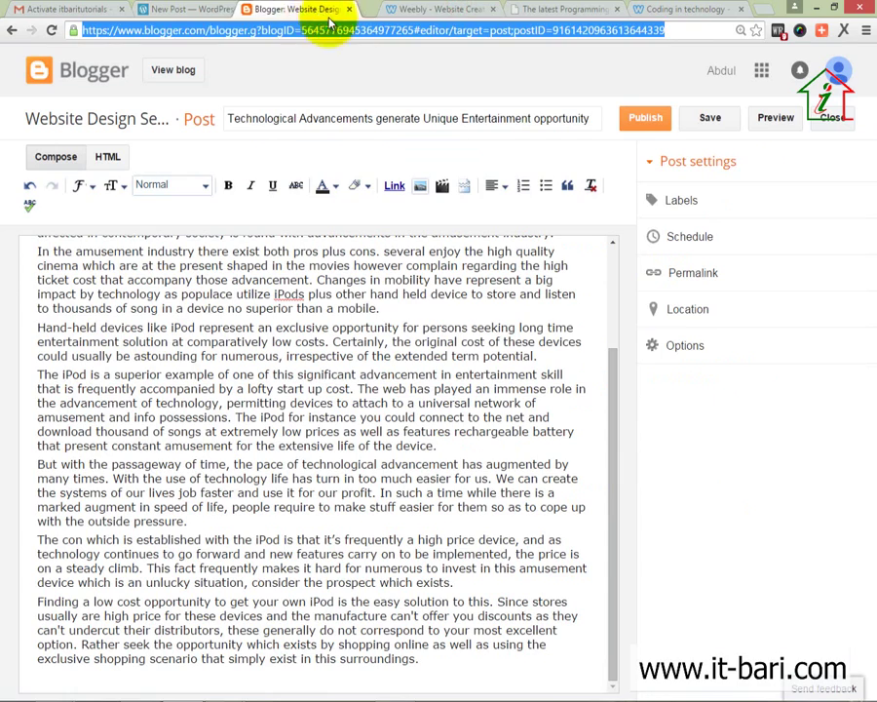
{"action": "left_click", "coordinate": [164, 12]}
{"action": "left_click", "coordinate": [326, 11]}
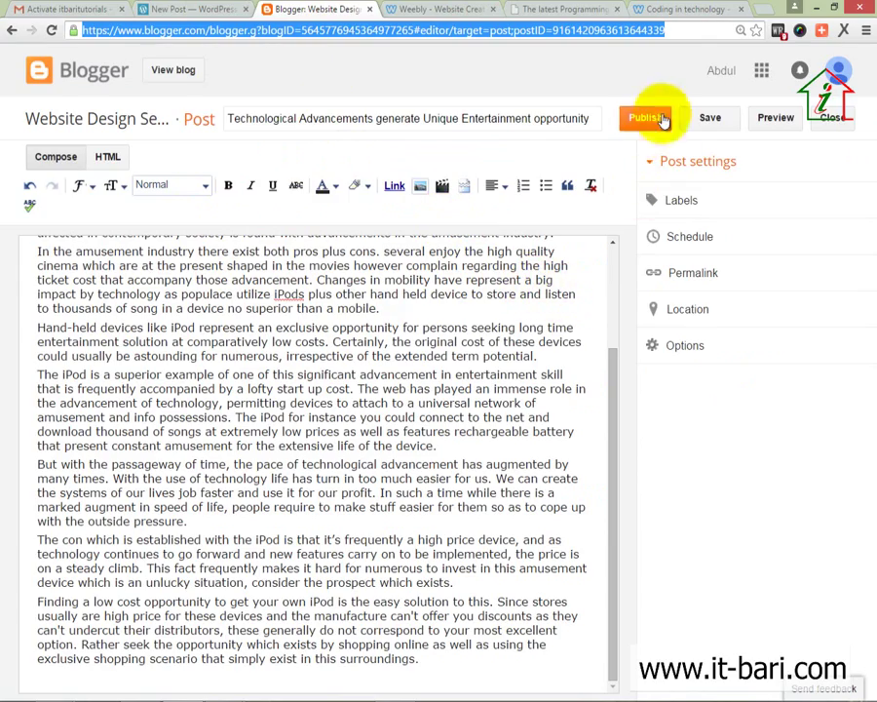
{"action": "left_click", "coordinate": [270, 432]}
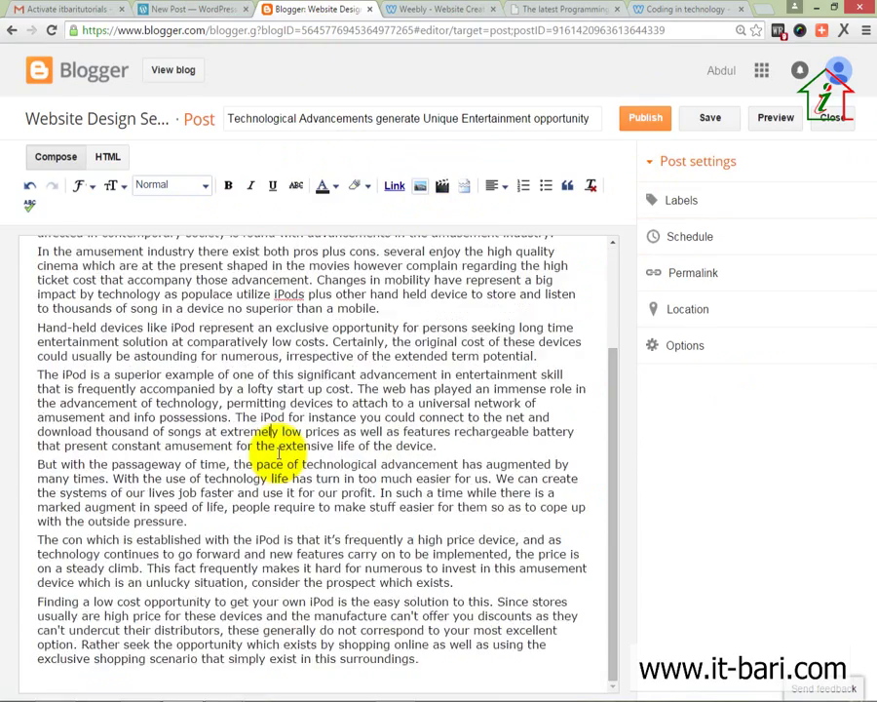
{"action": "scroll", "coordinate": [280, 452], "scroll_direction": "up", "scroll_amount": 3}
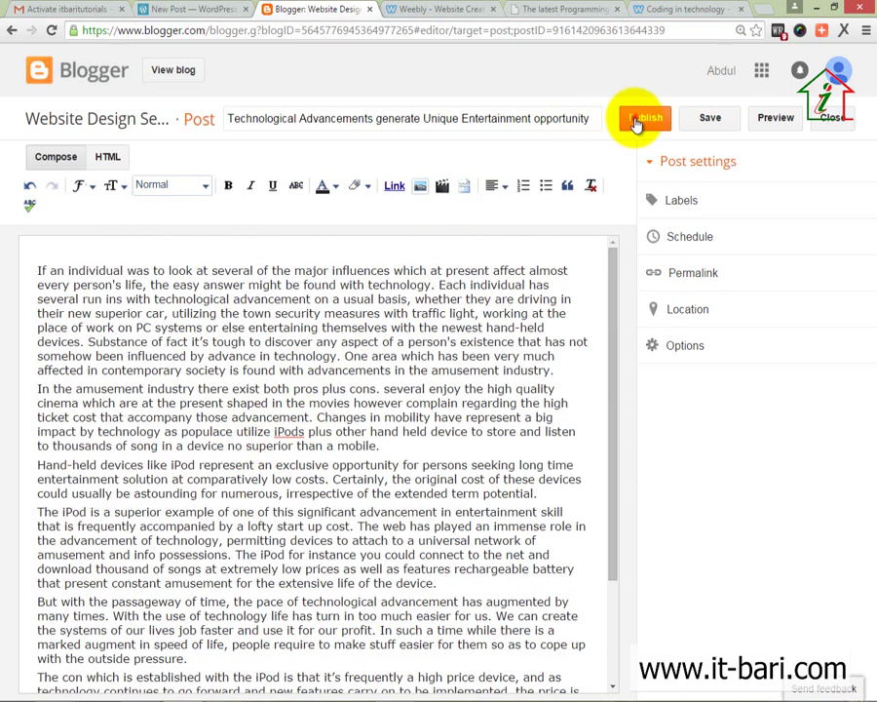
Step: Publish the Weebly site and the WordPress post "Effects of Technology on Education"
{"action": "left_click", "coordinate": [470, 14]}
{"action": "scroll", "coordinate": [597, 172], "scroll_direction": "up", "scroll_amount": 4}
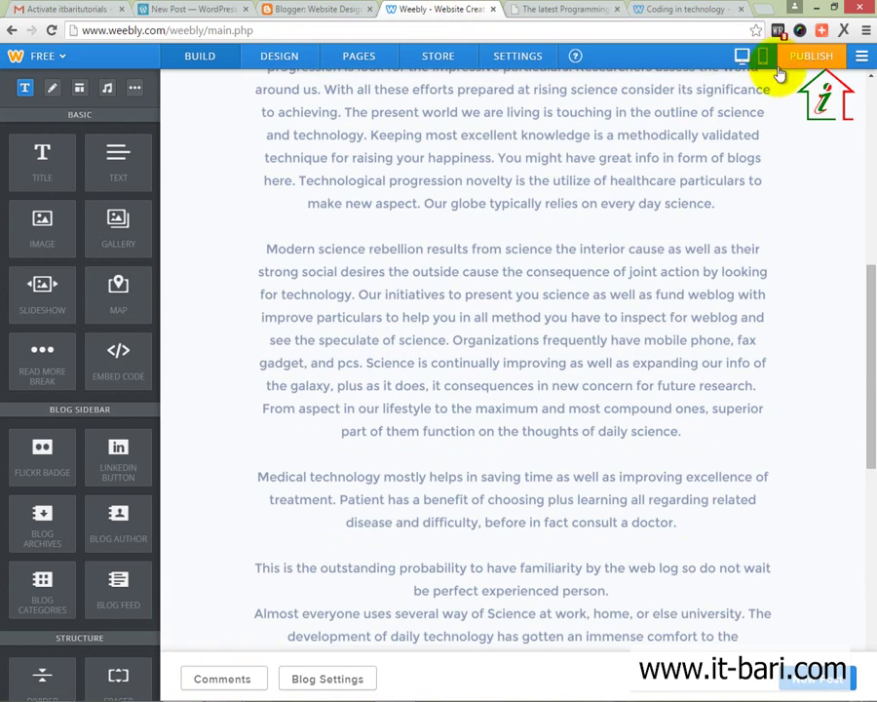
{"action": "left_click", "coordinate": [809, 55]}
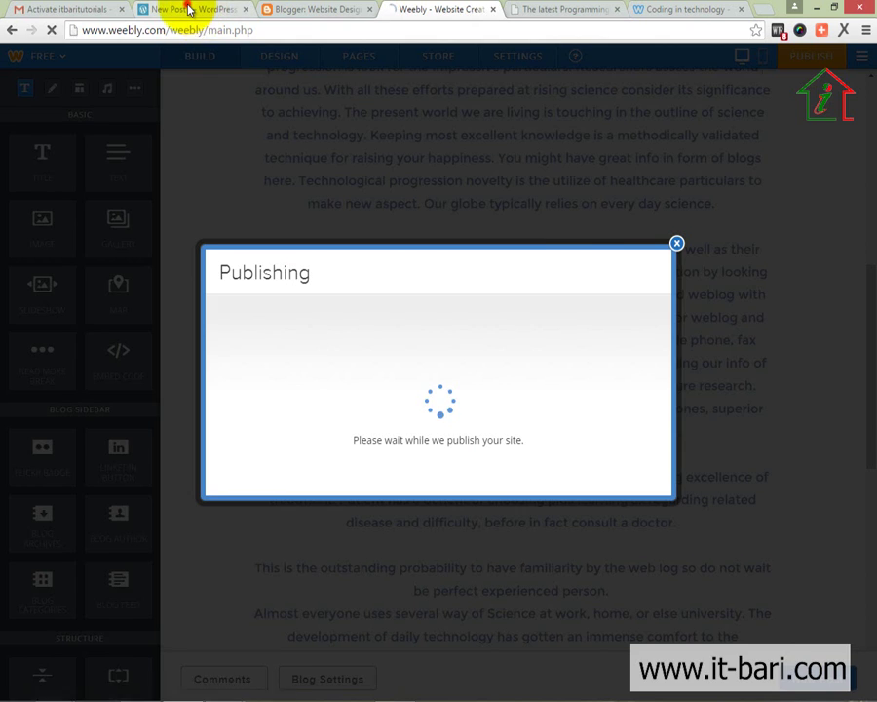
{"action": "left_click", "coordinate": [188, 10]}
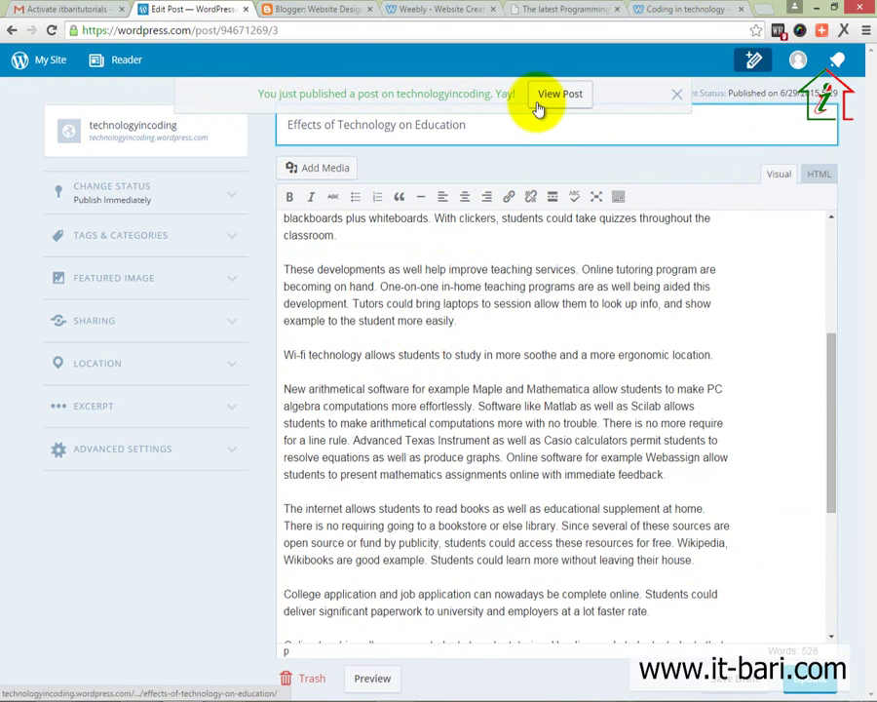
Step: Open the published WordPress post in its own browser tab, place that tab last, and close the old Coding in technology tab
{"action": "left_click", "coordinate": [539, 107]}
{"action": "left_click_drag", "start_coordinate": [273, 20], "coordinate": [653, 13]}
{"action": "left_click", "coordinate": [614, 11]}
{"action": "left_click", "coordinate": [635, 9]}
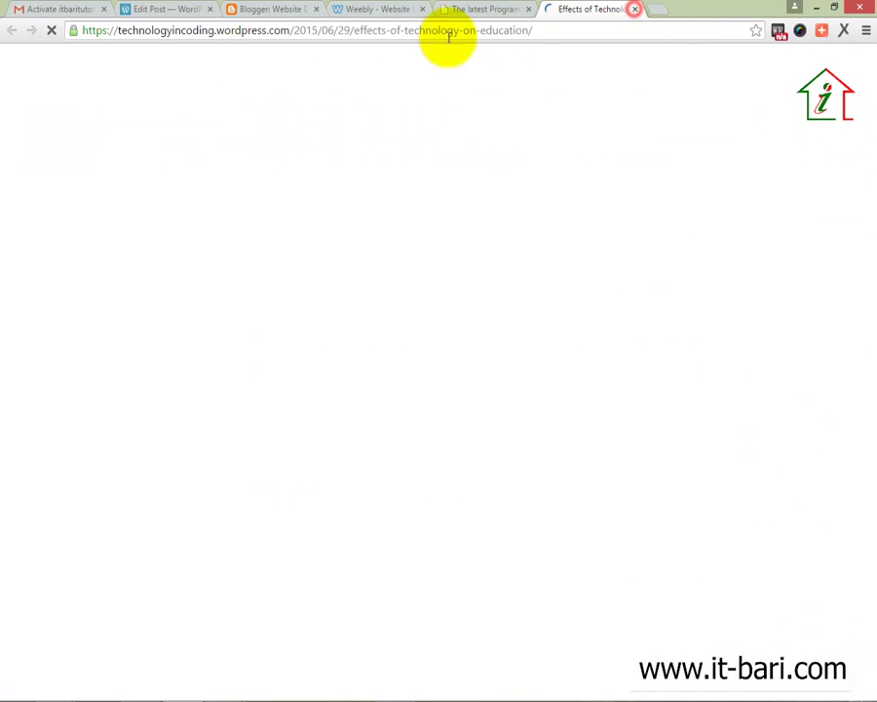
Step: Open the live page of the Blogger post about technological advancements, place its tab last, and open the post for editing
{"action": "left_click", "coordinate": [258, 10]}
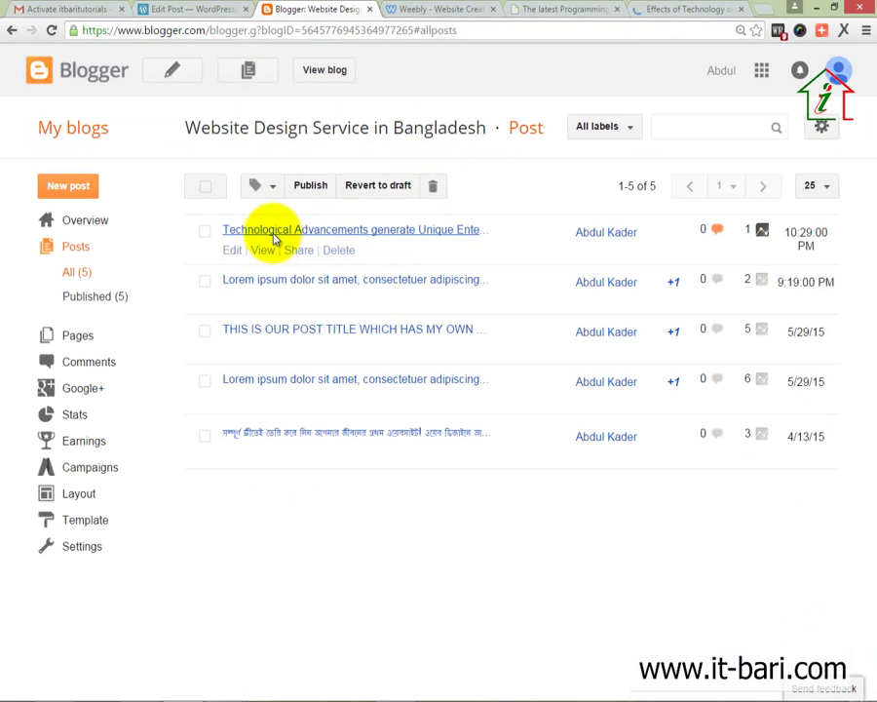
{"action": "left_click", "coordinate": [263, 253]}
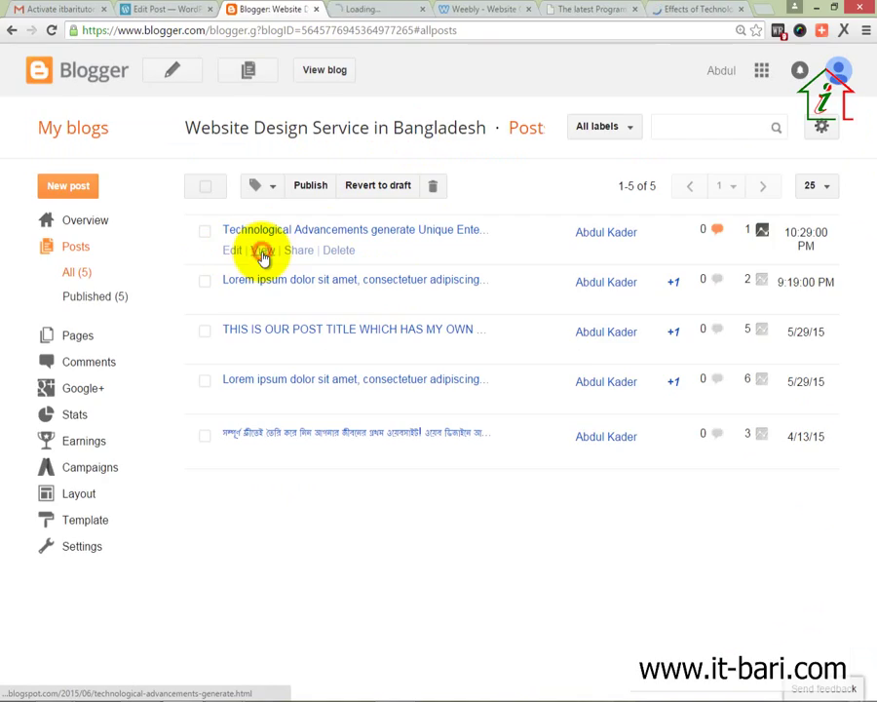
{"action": "left_click", "coordinate": [231, 250]}
{"action": "left_click_drag", "start_coordinate": [372, 8], "coordinate": [671, 20]}
Step: Dismiss Weebly's publish notice and open the "Technological Advancement offer Plenty of Wonder" page of techcoder24.weebly.com in a new tab
{"action": "left_click", "coordinate": [370, 9]}
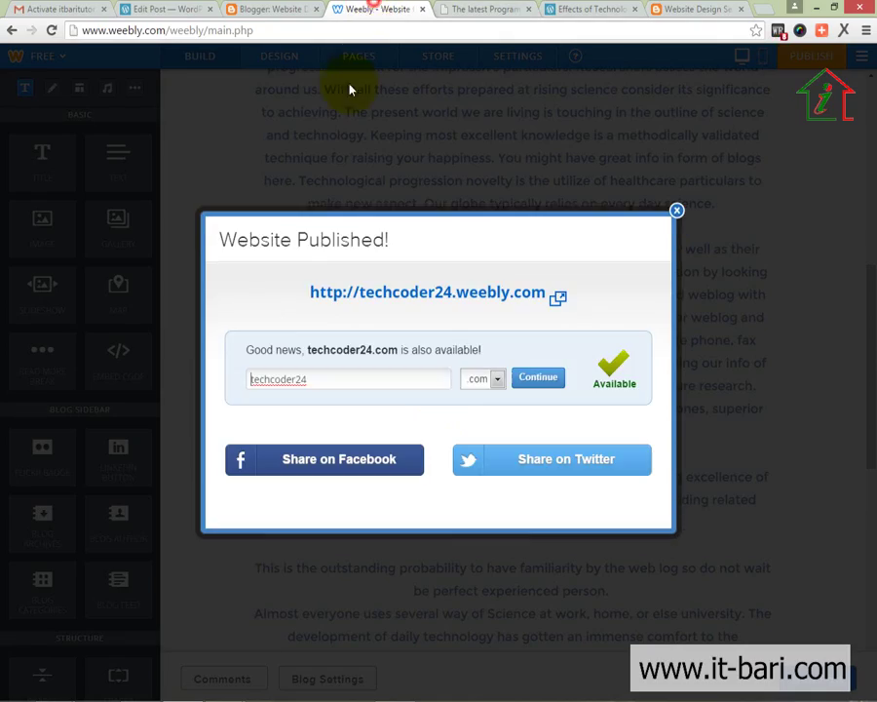
{"action": "left_click", "coordinate": [677, 211]}
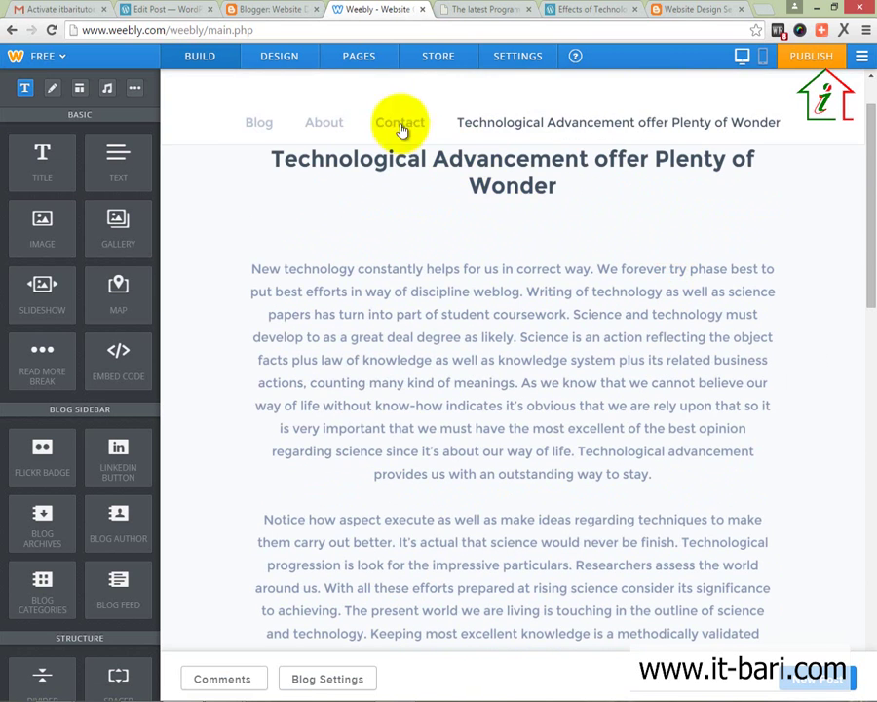
{"action": "left_click", "coordinate": [764, 13]}
{"action": "type", "text": "c"}
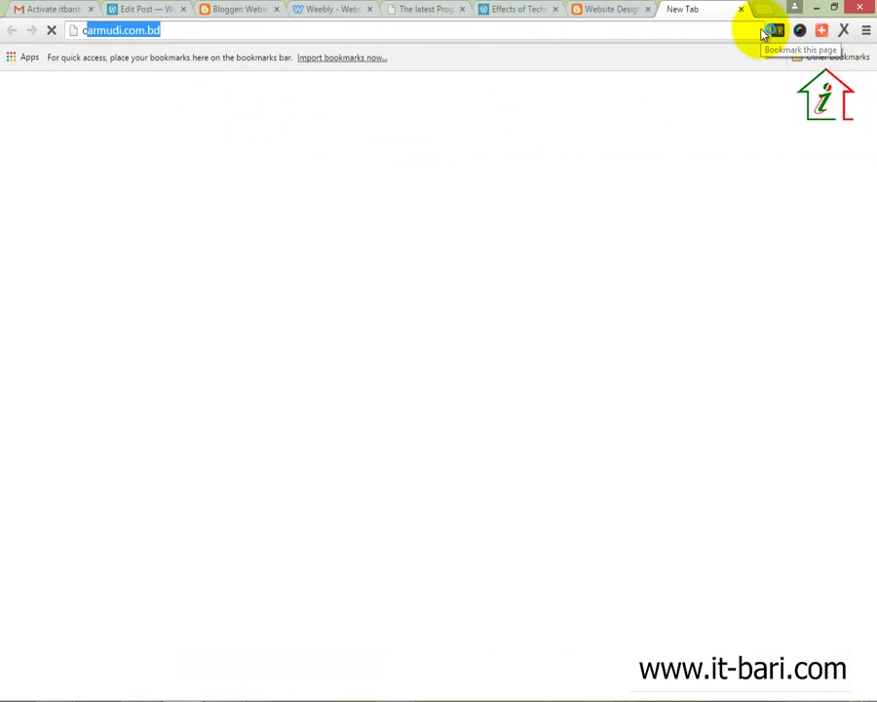
{"action": "type", "text": "od"}
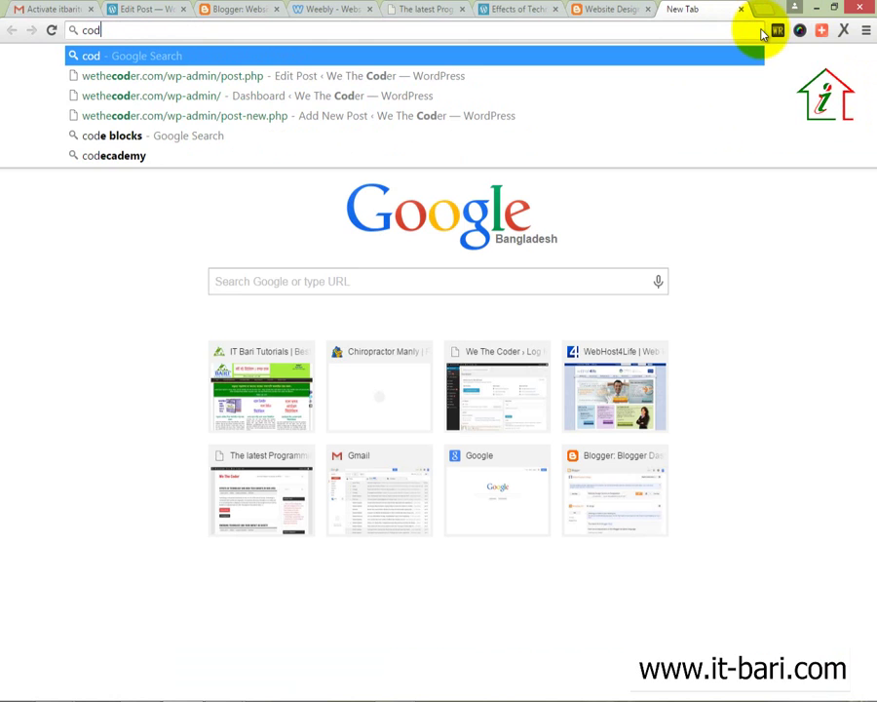
{"action": "type", "text": "ert"}
{"action": "key", "text": "ctrl+a"}
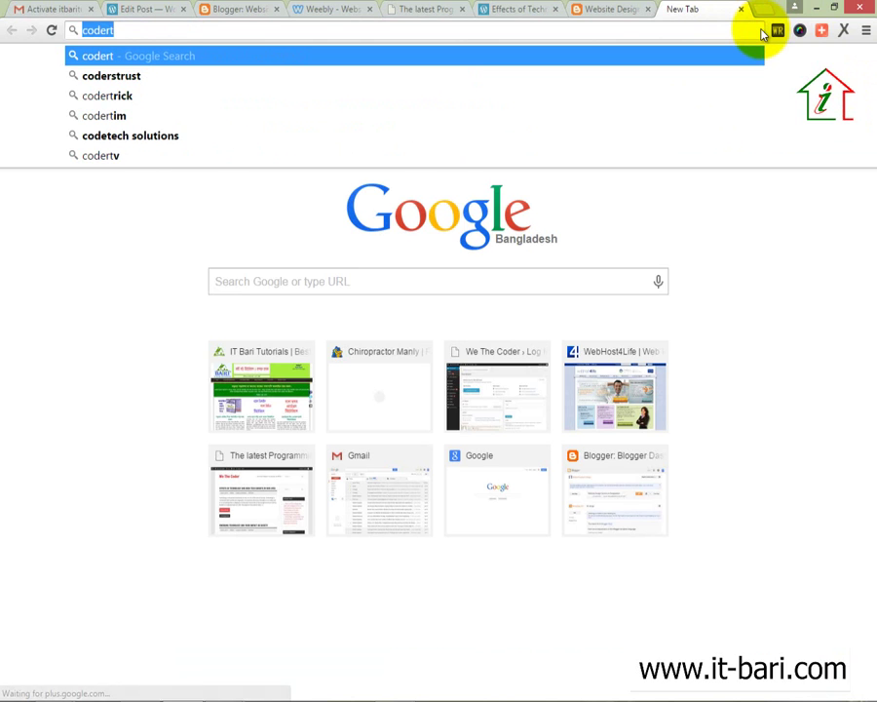
{"action": "type", "text": "techco"}
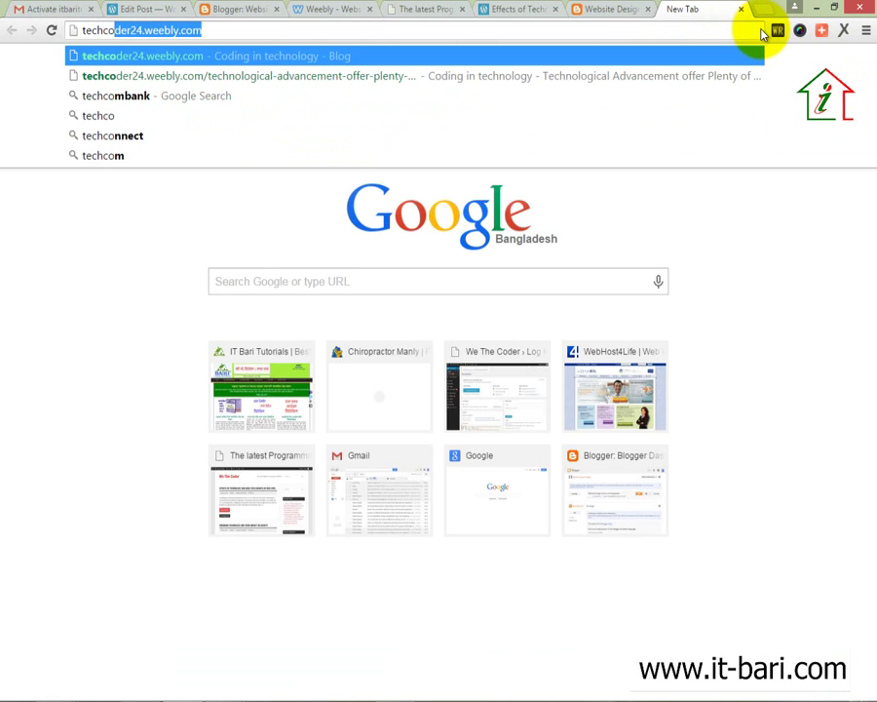
{"action": "key", "text": "Return"}
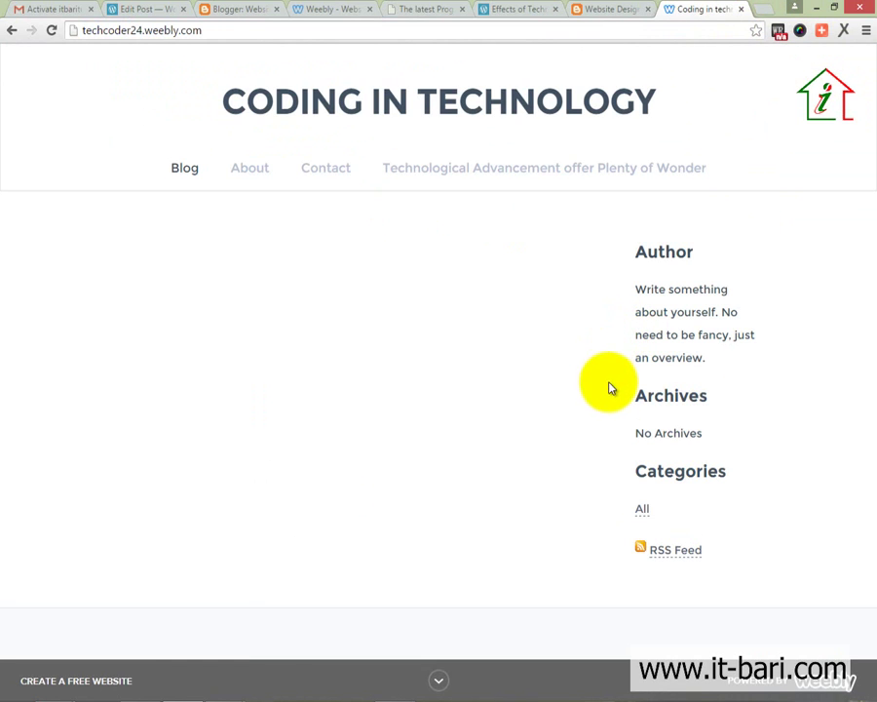
{"action": "left_click", "coordinate": [622, 168]}
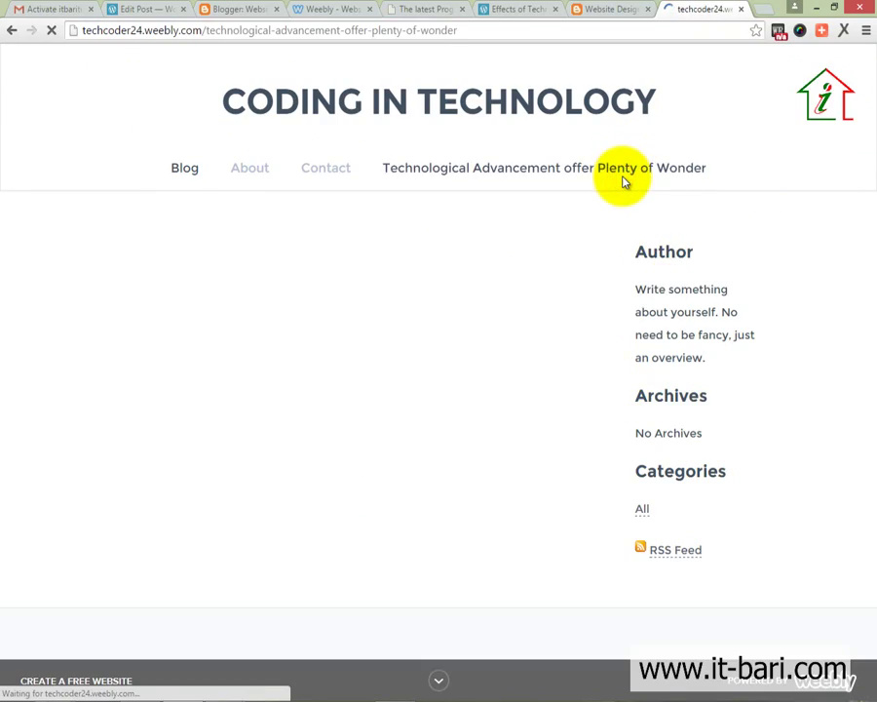
Step: Review the published Weebly, WordPress and Blogger articles from beginning to end
{"action": "scroll", "coordinate": [593, 427], "scroll_direction": "down", "scroll_amount": 7}
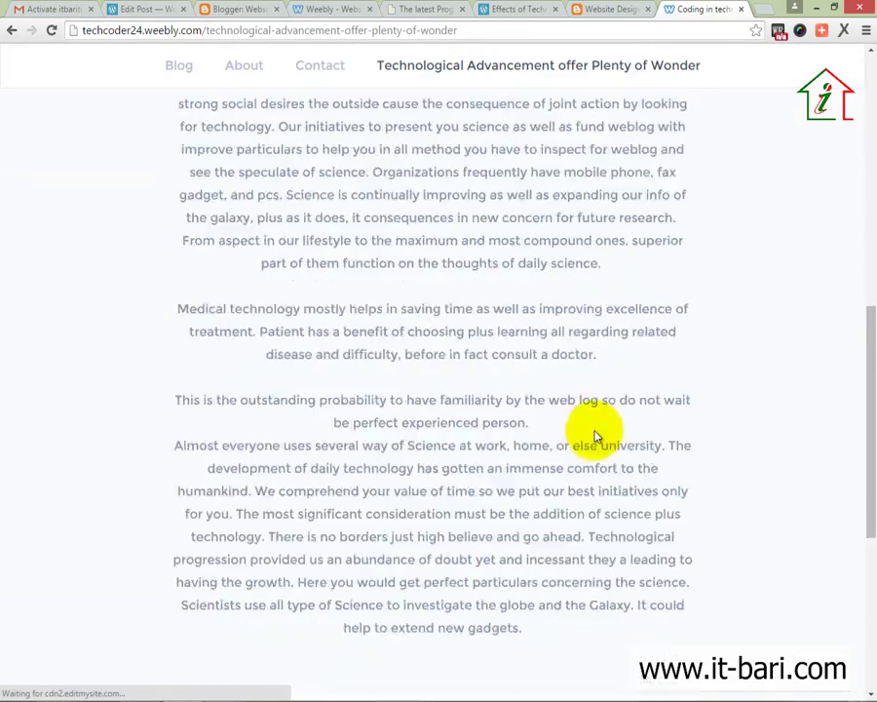
{"action": "scroll", "coordinate": [596, 437], "scroll_direction": "down", "scroll_amount": 4}
{"action": "scroll", "coordinate": [604, 243], "scroll_direction": "up", "scroll_amount": 6}
{"action": "left_click", "coordinate": [595, 10]}
{"action": "left_click", "coordinate": [517, 9]}
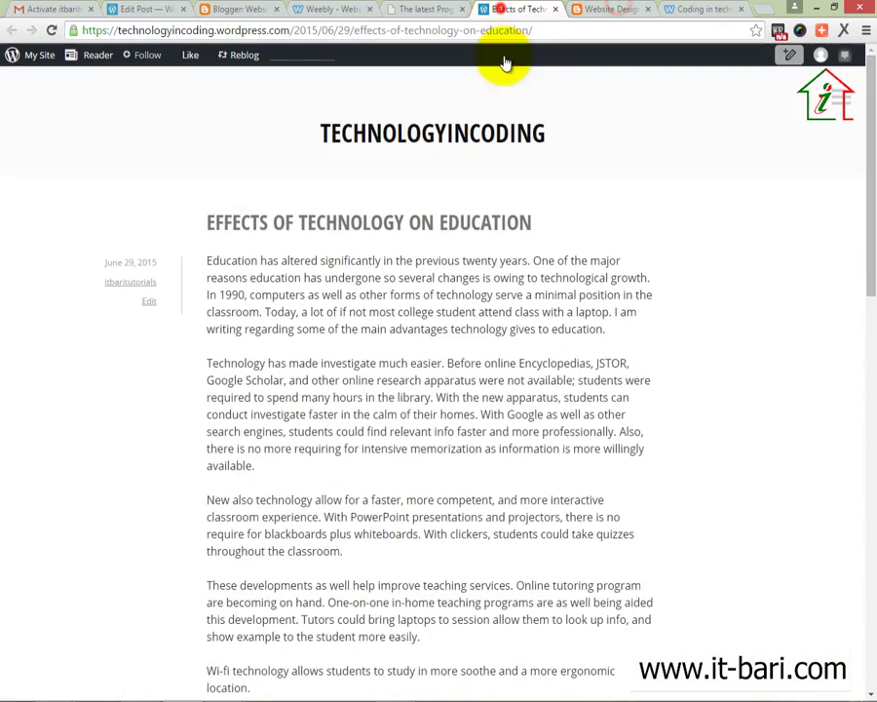
{"action": "scroll", "coordinate": [429, 413], "scroll_direction": "down", "scroll_amount": 10}
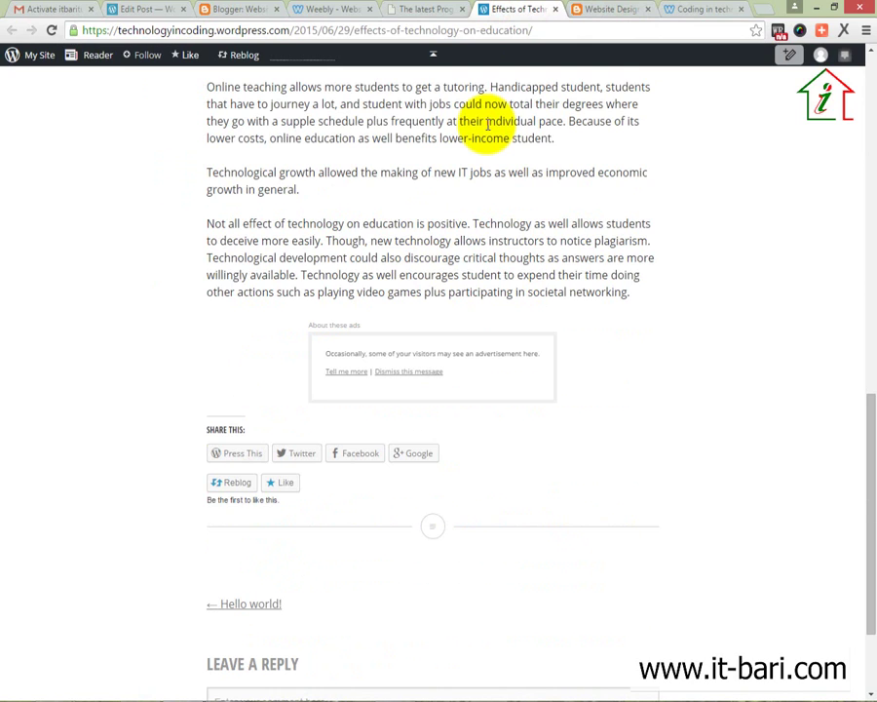
{"action": "scroll", "coordinate": [488, 123], "scroll_direction": "up", "scroll_amount": 6}
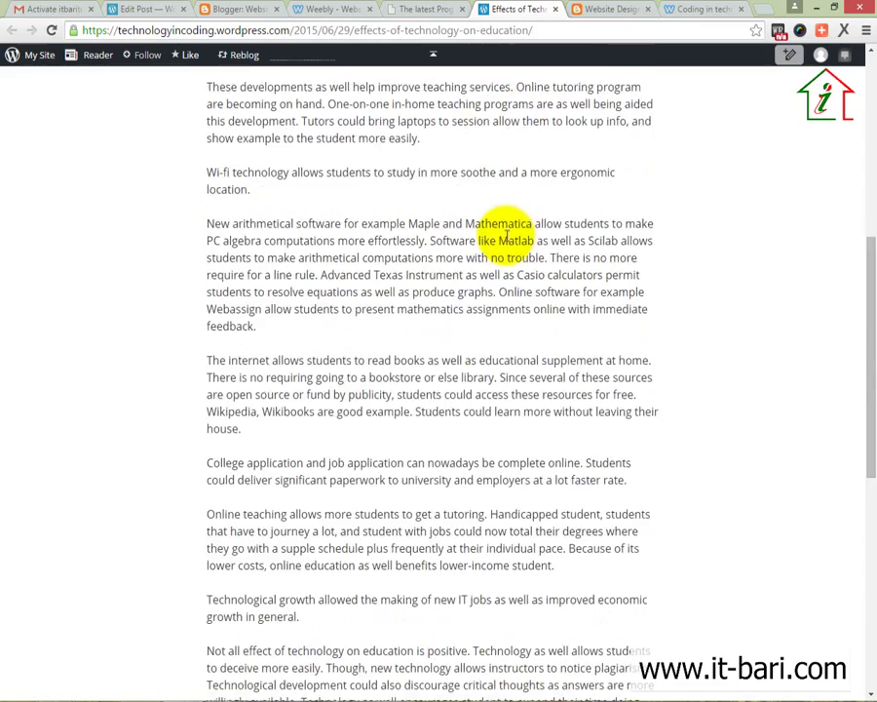
{"action": "left_click", "coordinate": [585, 9]}
{"action": "scroll", "coordinate": [487, 195], "scroll_direction": "down", "scroll_amount": 4}
{"action": "scroll", "coordinate": [432, 245], "scroll_direction": "down", "scroll_amount": 2}
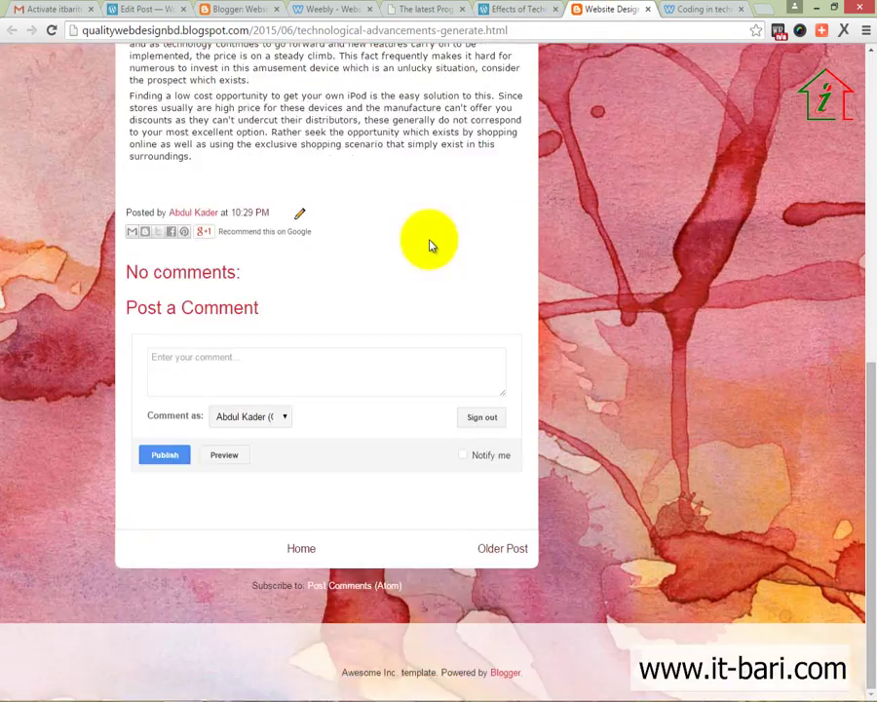
{"action": "scroll", "coordinate": [431, 243], "scroll_direction": "up", "scroll_amount": 3}
{"action": "left_click", "coordinate": [698, 12]}
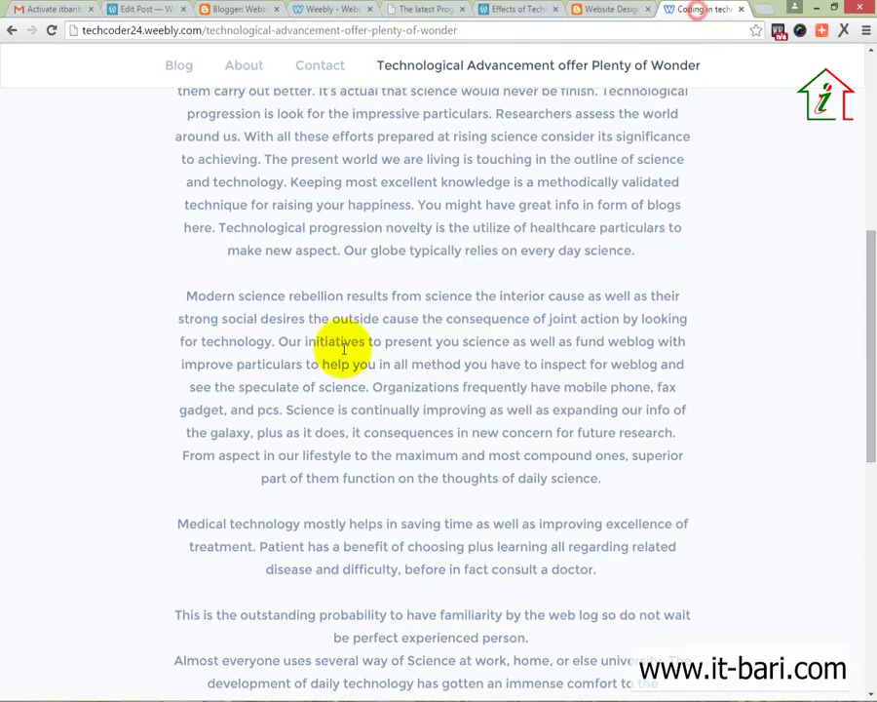
{"action": "scroll", "coordinate": [342, 351], "scroll_direction": "down", "scroll_amount": 4}
{"action": "scroll", "coordinate": [342, 331], "scroll_direction": "up", "scroll_amount": 7}
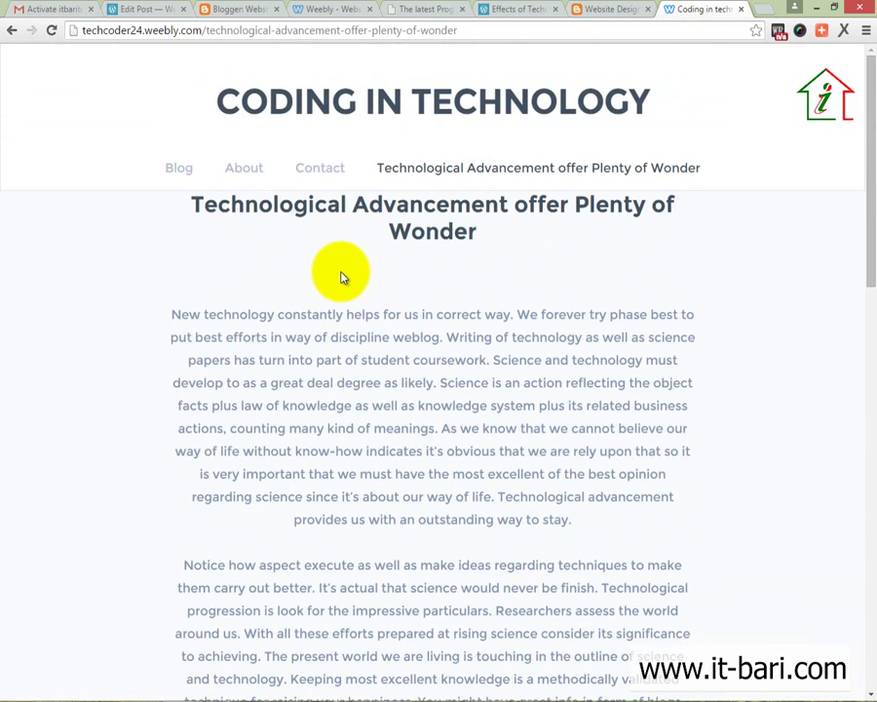
Step: Check the link wheel diagram in IT-Bari-SEO-Bangla-Video-Tutorial.docx, and look through the Blogger, WordPress and Weebly editors in the browser
{"action": "mouse_move", "coordinate": [215, 695]}
{"action": "left_click", "coordinate": [205, 617]}
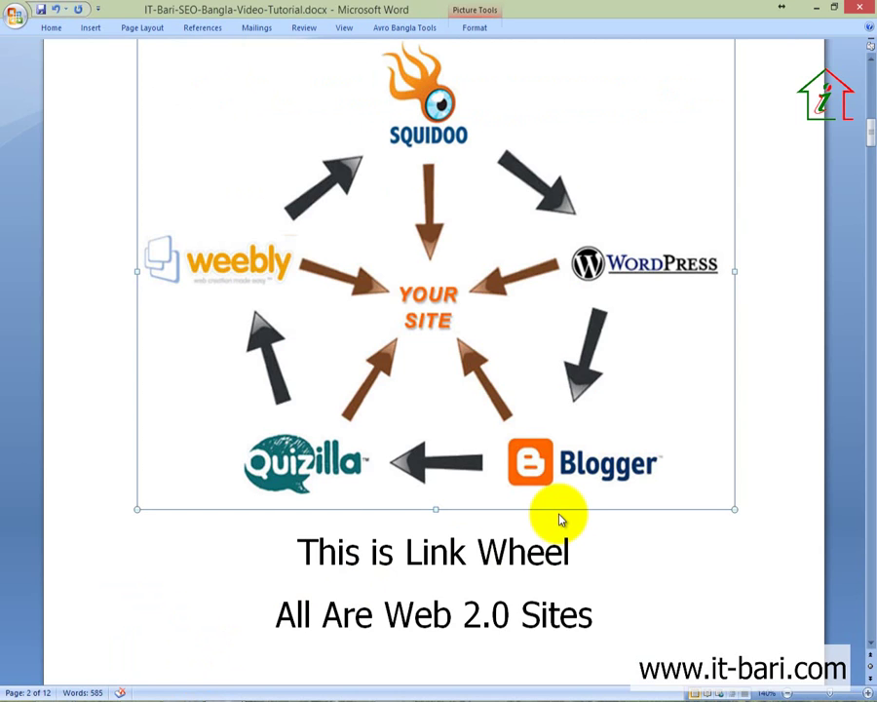
{"action": "key", "text": "alt+Tab"}
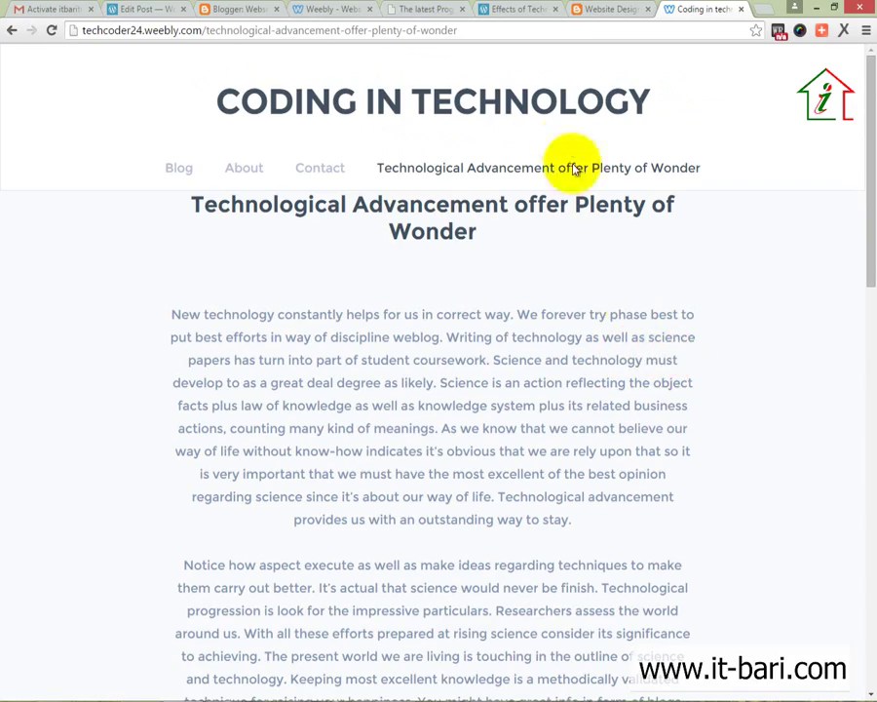
{"action": "left_click", "coordinate": [517, 10]}
{"action": "left_click", "coordinate": [238, 10]}
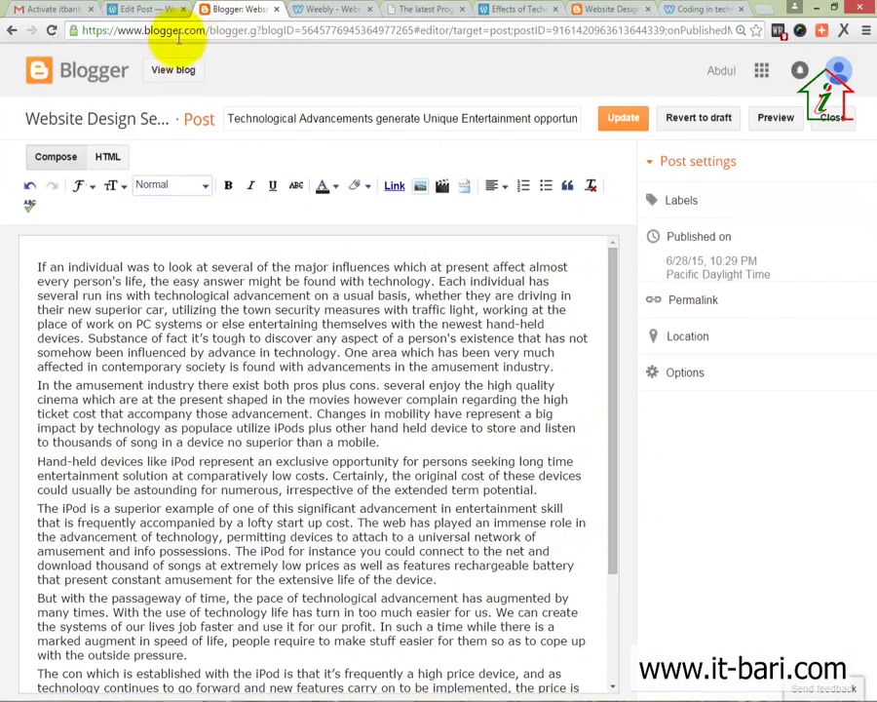
{"action": "left_click", "coordinate": [137, 10]}
{"action": "scroll", "coordinate": [234, 380], "scroll_direction": "down", "scroll_amount": 10}
{"action": "left_click", "coordinate": [336, 10]}
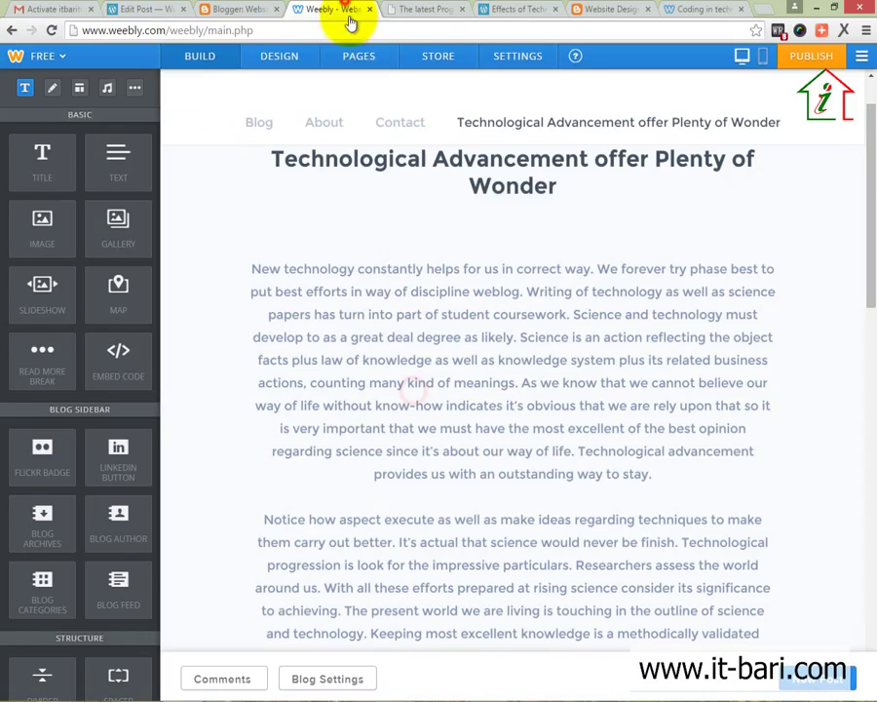
Step: Copy the live Blogger post's URL and add "More information about technology is here." to the end of the WordPress post's last paragraph
{"action": "left_click", "coordinate": [509, 11]}
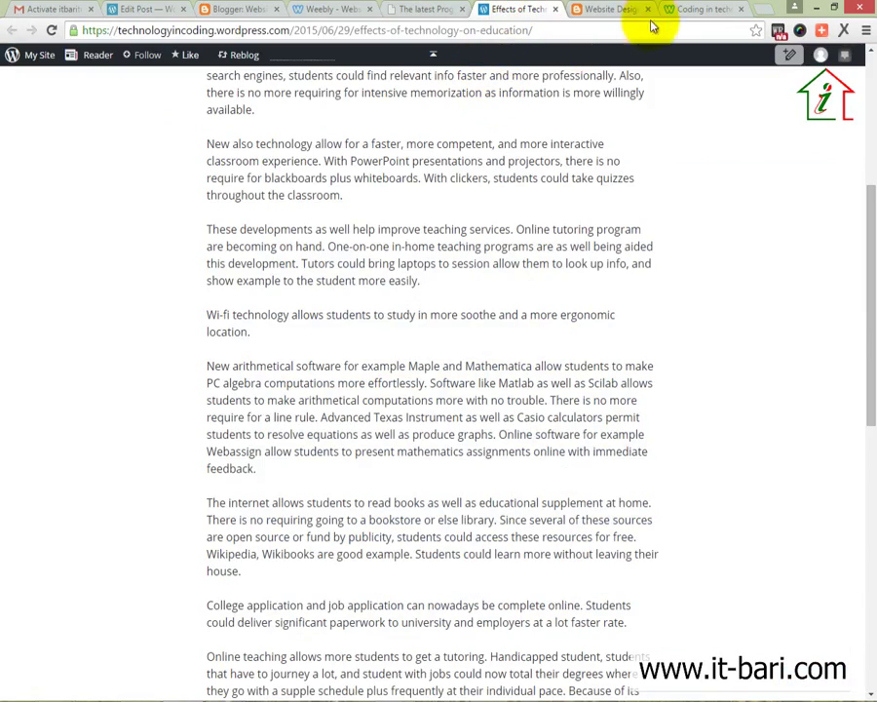
{"action": "left_click", "coordinate": [580, 10]}
{"action": "right_click", "coordinate": [506, 33]}
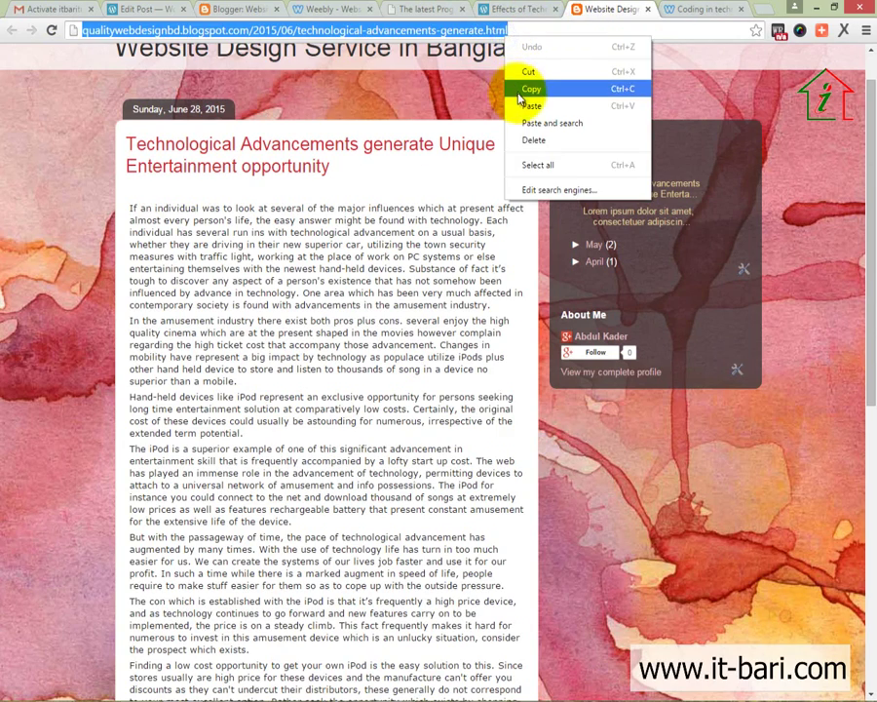
{"action": "left_click", "coordinate": [526, 89]}
{"action": "left_click", "coordinate": [136, 10]}
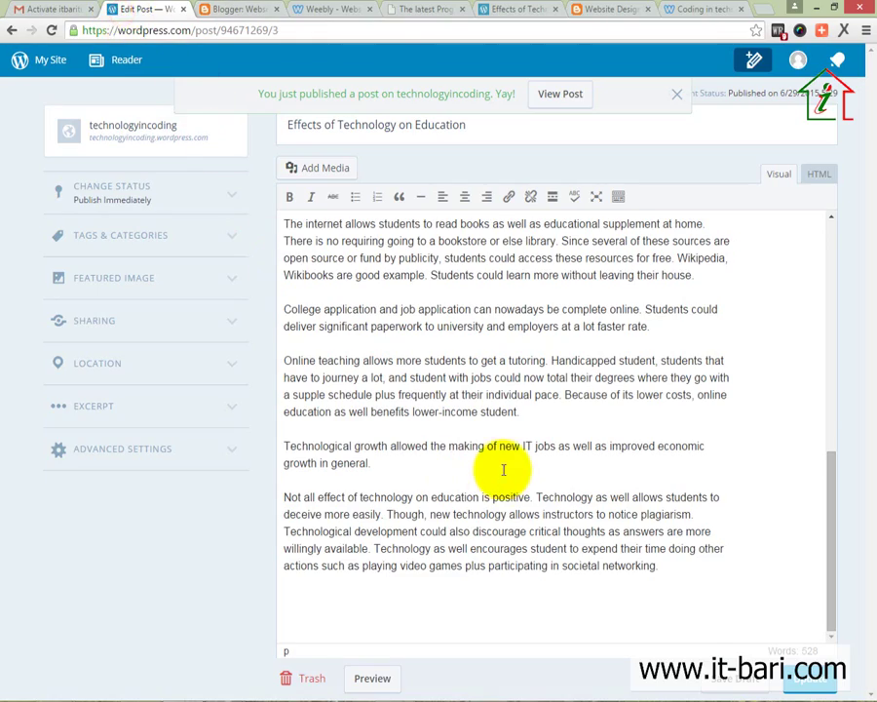
{"action": "left_click", "coordinate": [681, 565]}
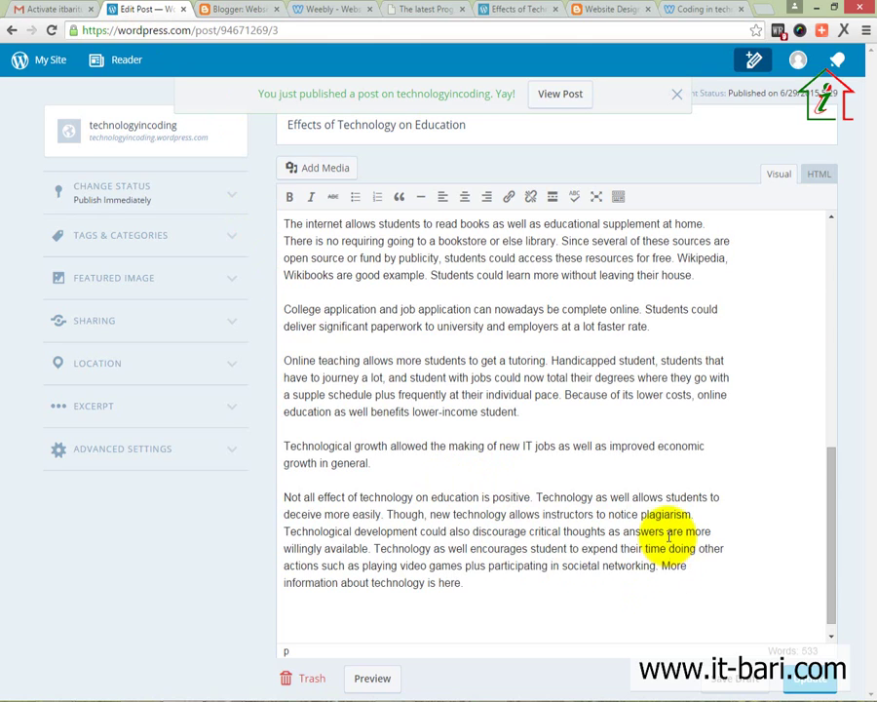
{"action": "left_click", "coordinate": [411, 621]}
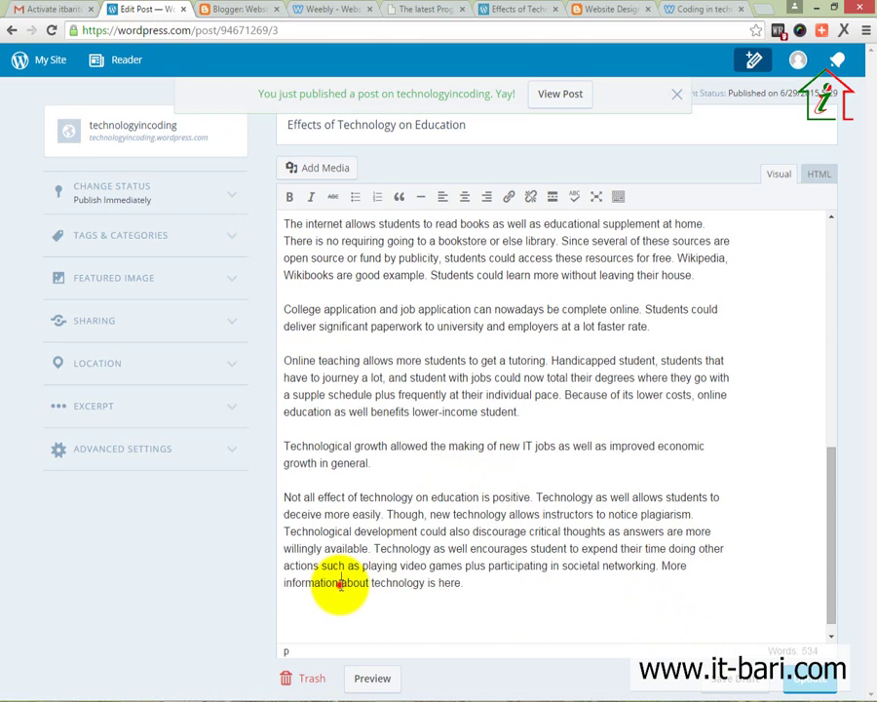
Step: Link "about technology is here." in the WordPress post to the copied Blogger URL, set to open in a new window or tab
{"action": "left_click_drag", "start_coordinate": [340, 584], "coordinate": [460, 586]}
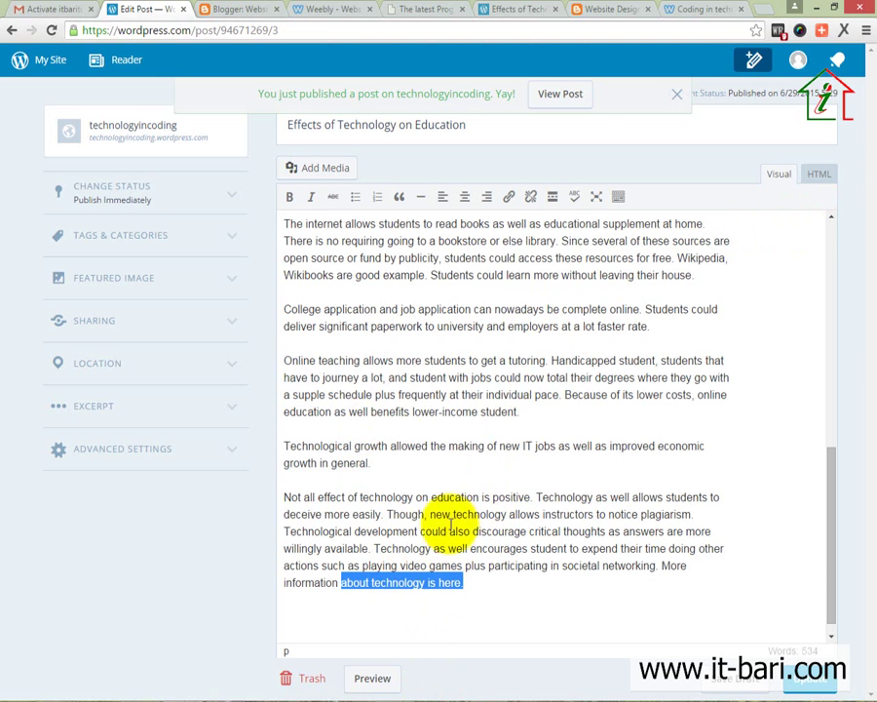
{"action": "left_click", "coordinate": [507, 199]}
{"action": "key", "text": "ctrl+v"}
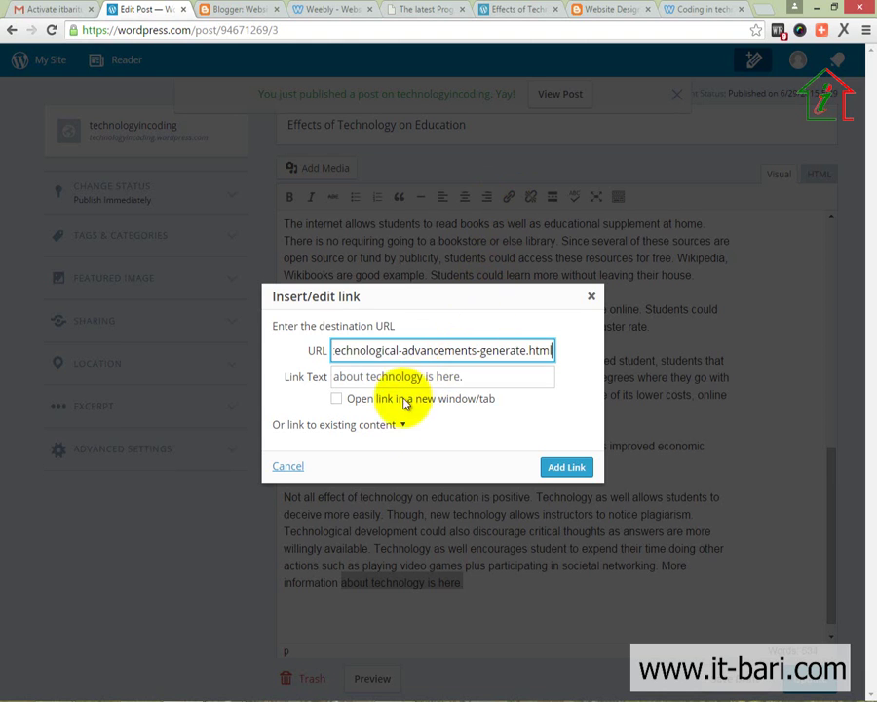
{"action": "left_click", "coordinate": [400, 400]}
{"action": "left_click", "coordinate": [566, 466]}
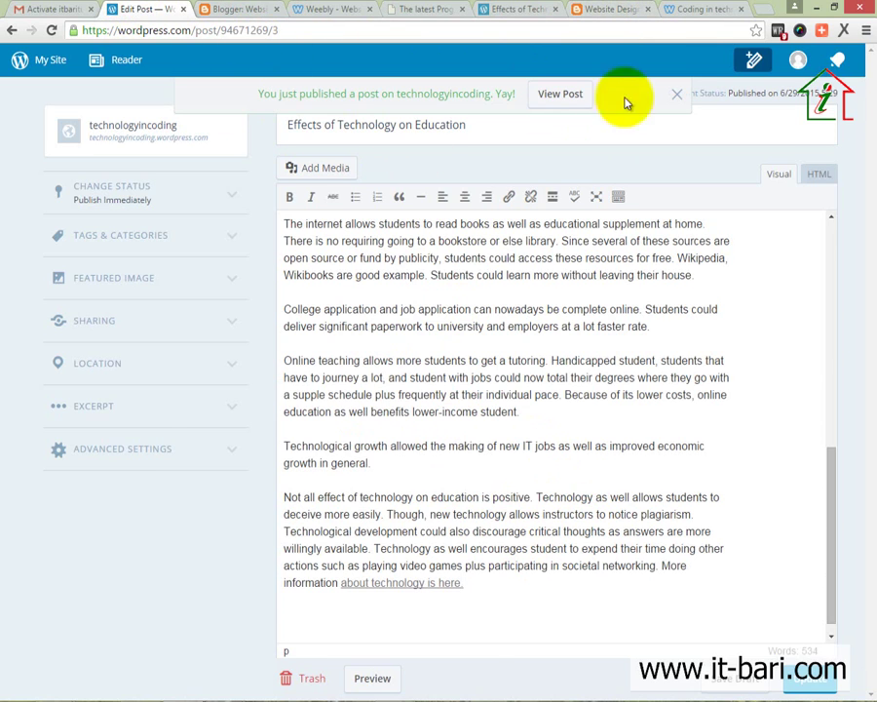
Step: Copy the URL of the published Weebly page "Technological Advancement offer Plenty of Wonder"
{"action": "left_click", "coordinate": [609, 8]}
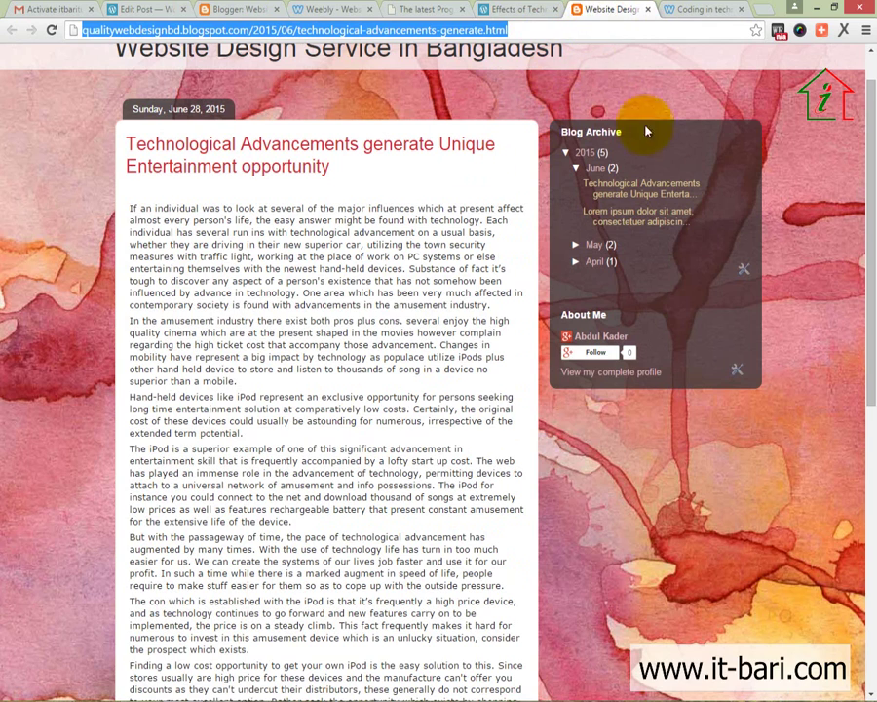
{"action": "left_click", "coordinate": [692, 9]}
{"action": "right_click", "coordinate": [567, 32]}
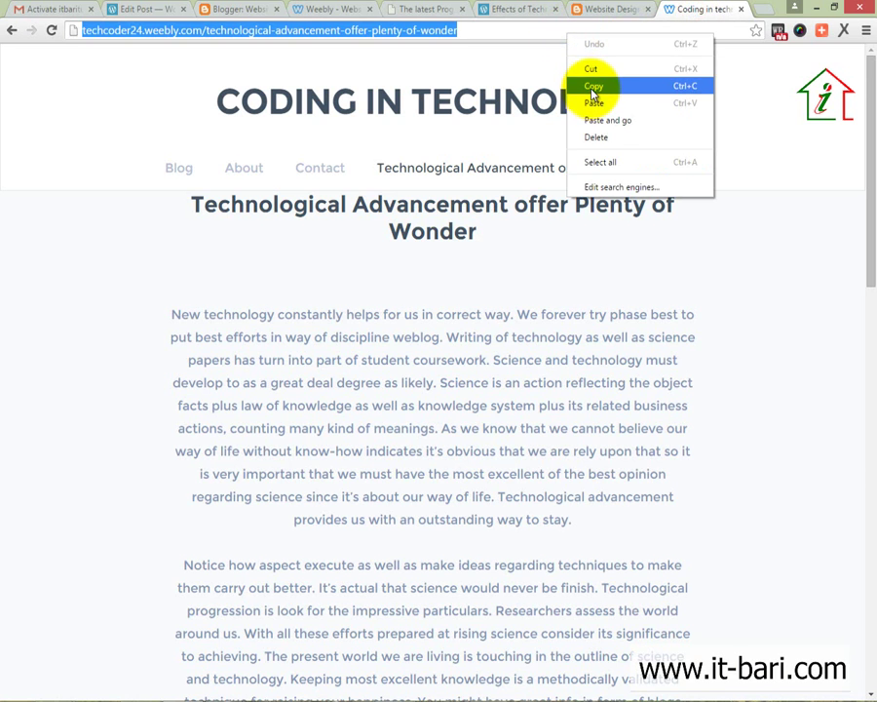
{"action": "left_click", "coordinate": [591, 84]}
Step: Add the sentence "Get many technological advantages." to the end of the Blogger post's last paragraph
{"action": "left_click", "coordinate": [240, 8]}
{"action": "scroll", "coordinate": [216, 288], "scroll_direction": "down", "scroll_amount": 3}
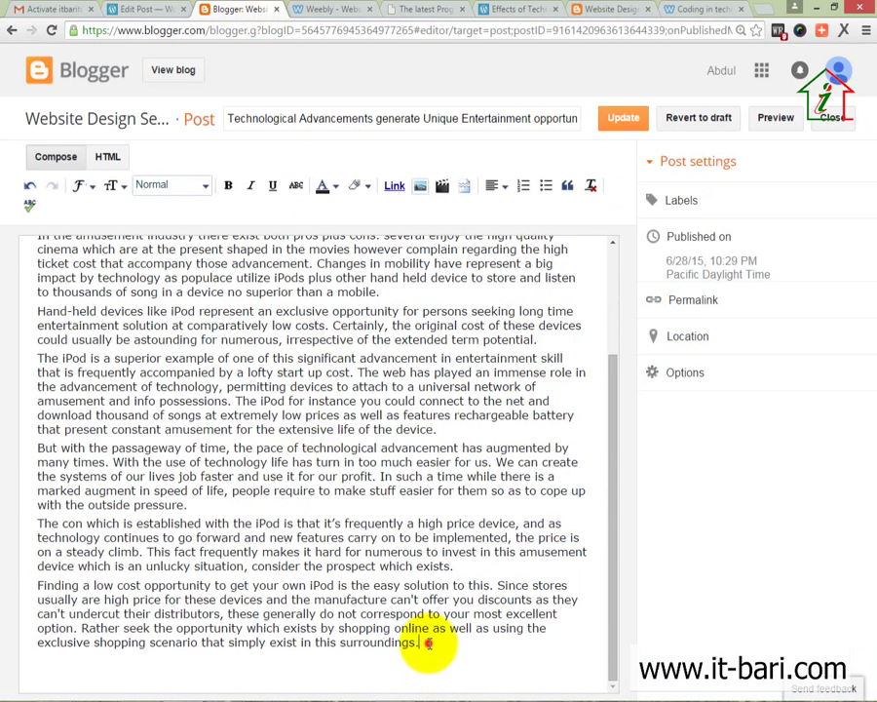
{"action": "mouse_move", "coordinate": [426, 643]}
{"action": "left_mouse_down"}
{"action": "mouse_move", "coordinate": [235, 647]}
{"action": "mouse_move", "coordinate": [417, 645]}
{"action": "left_mouse_up"}
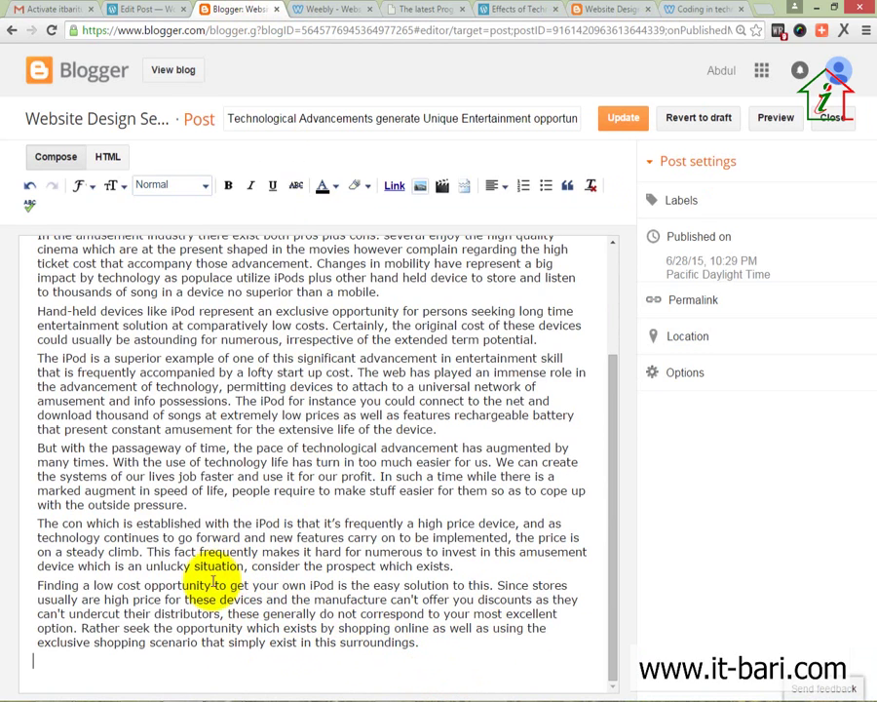
{"action": "scroll", "coordinate": [517, 409], "scroll_direction": "up", "scroll_amount": 1}
{"action": "scroll", "coordinate": [467, 438], "scroll_direction": "down", "scroll_amount": 1}
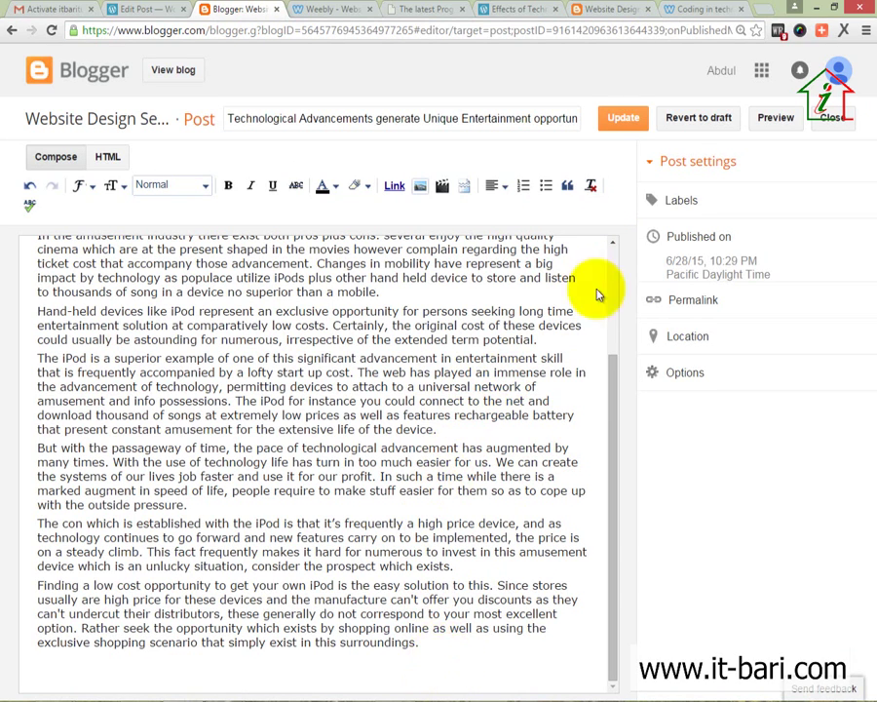
{"action": "left_click", "coordinate": [672, 10]}
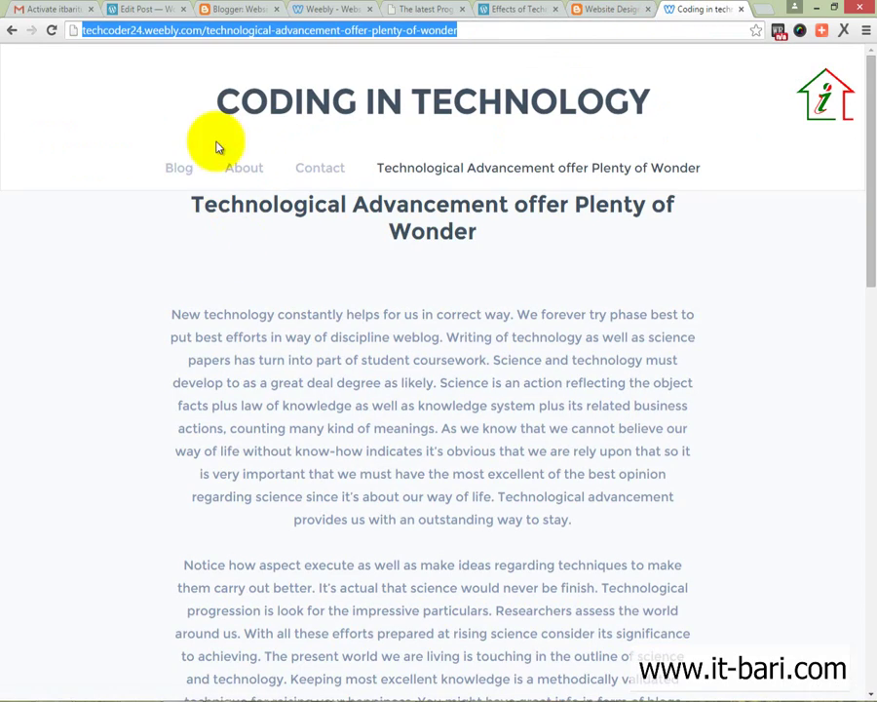
{"action": "left_click", "coordinate": [209, 10]}
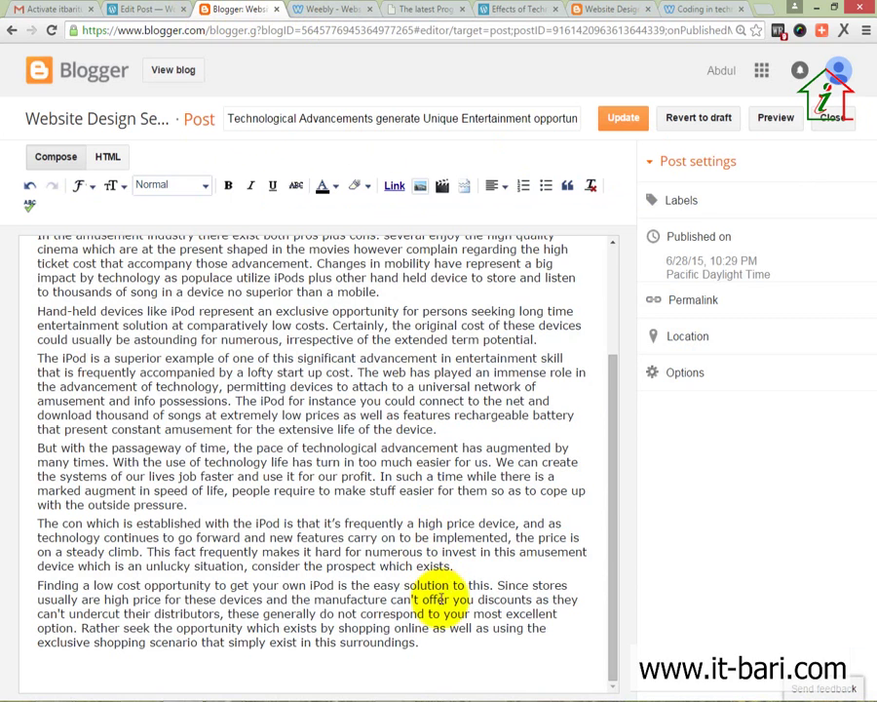
{"action": "left_click", "coordinate": [471, 656]}
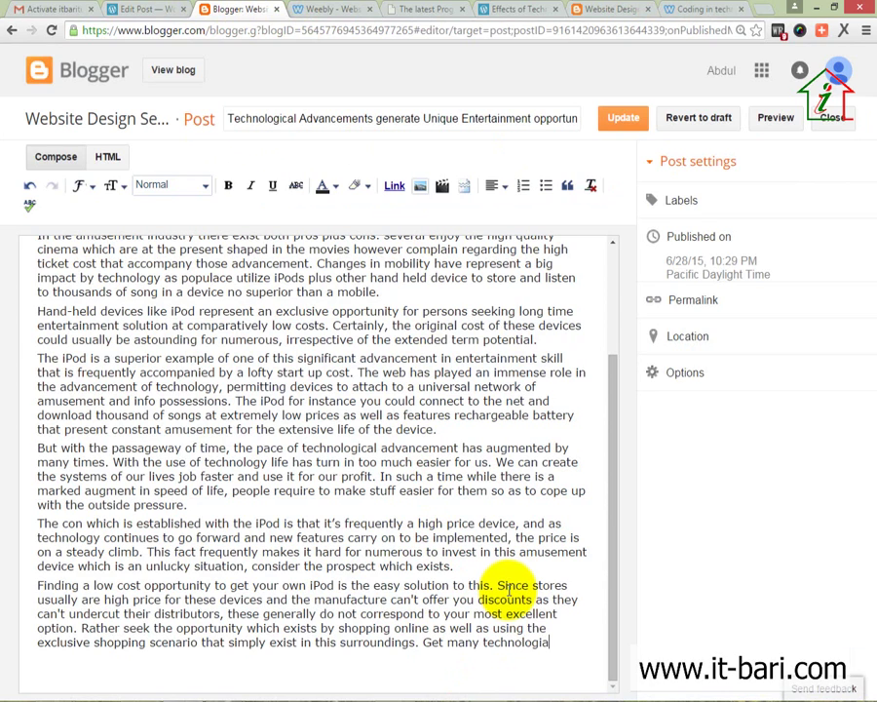
{"action": "type", "text": "advantages."}
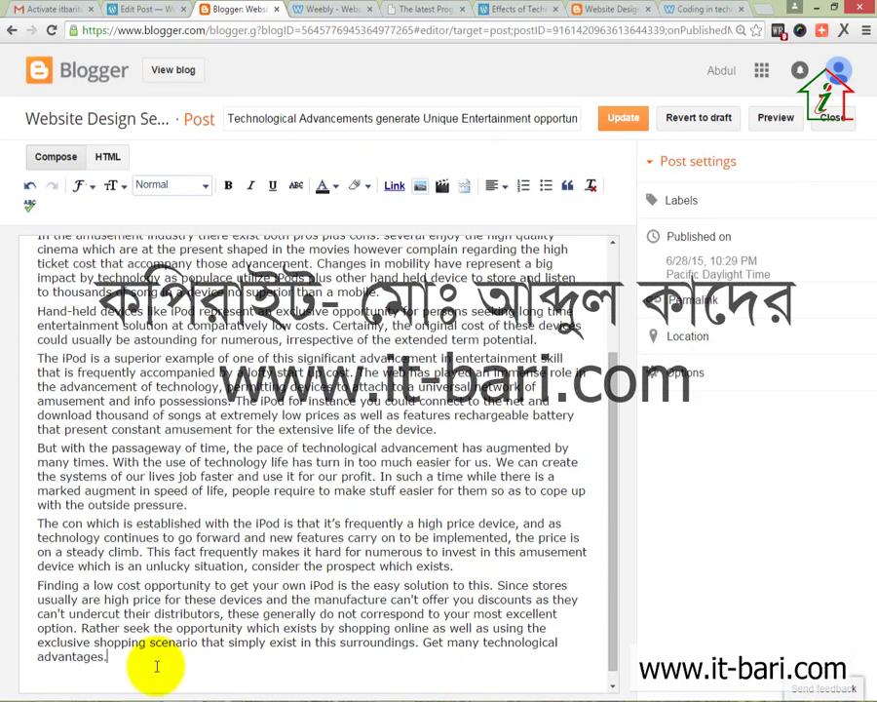
Step: Link "Get many technological advantages." in the Blogger post to the copied Weebly page URL, set to open in a new window
{"action": "left_click_drag", "start_coordinate": [154, 661], "coordinate": [426, 643]}
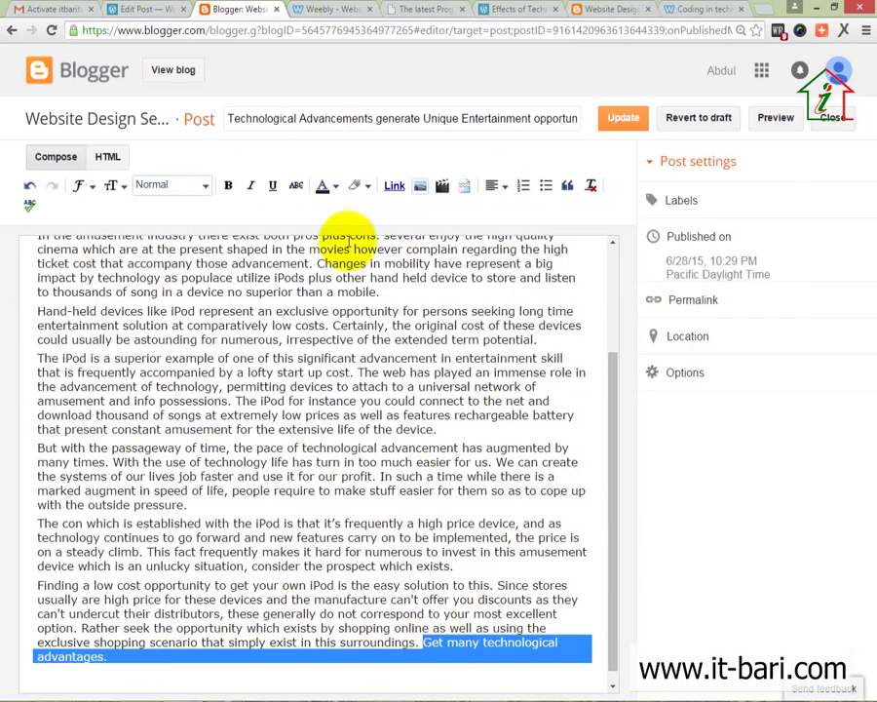
{"action": "left_click", "coordinate": [393, 185]}
{"action": "key", "text": "ctrl+v"}
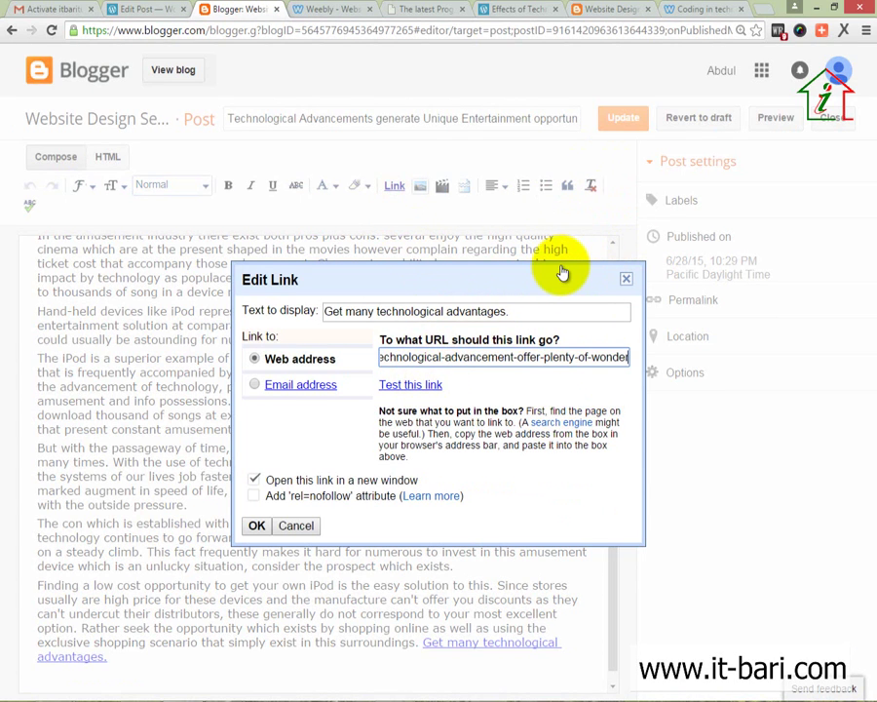
{"action": "key", "text": "Home"}
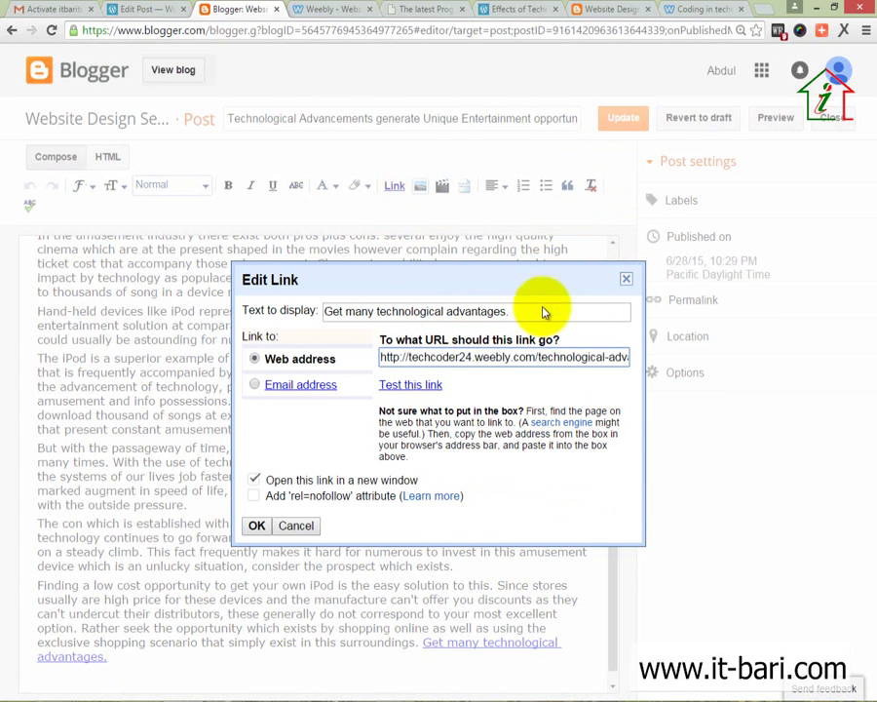
{"action": "left_click", "coordinate": [255, 525]}
Step: Check the link wheel diagram in the Word document and copy the URL of the live WordPress post "Effects of Technology on Education"
{"action": "left_click", "coordinate": [672, 9]}
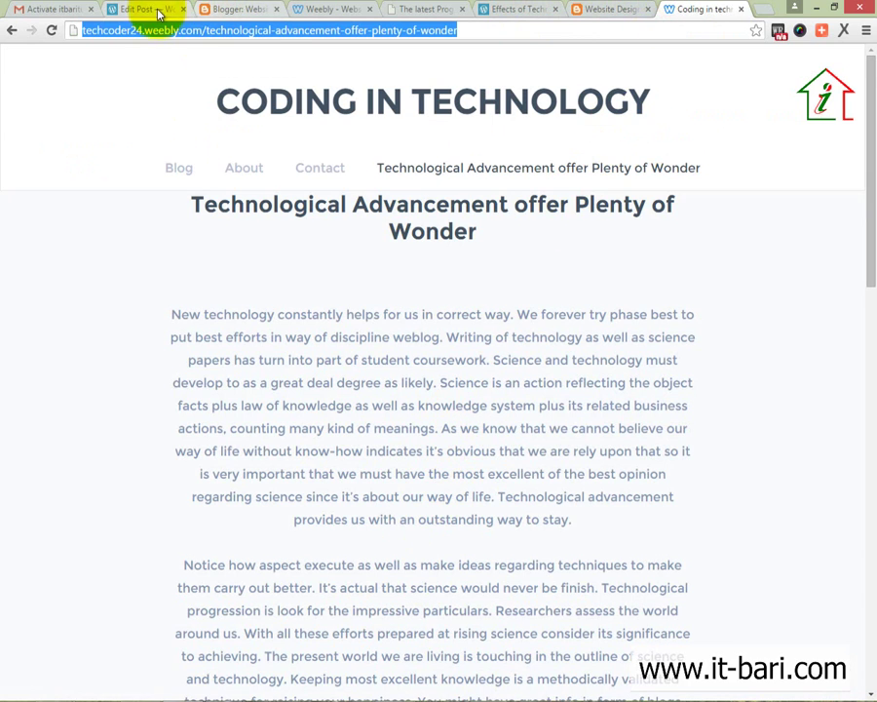
{"action": "key", "text": "alt+Tab"}
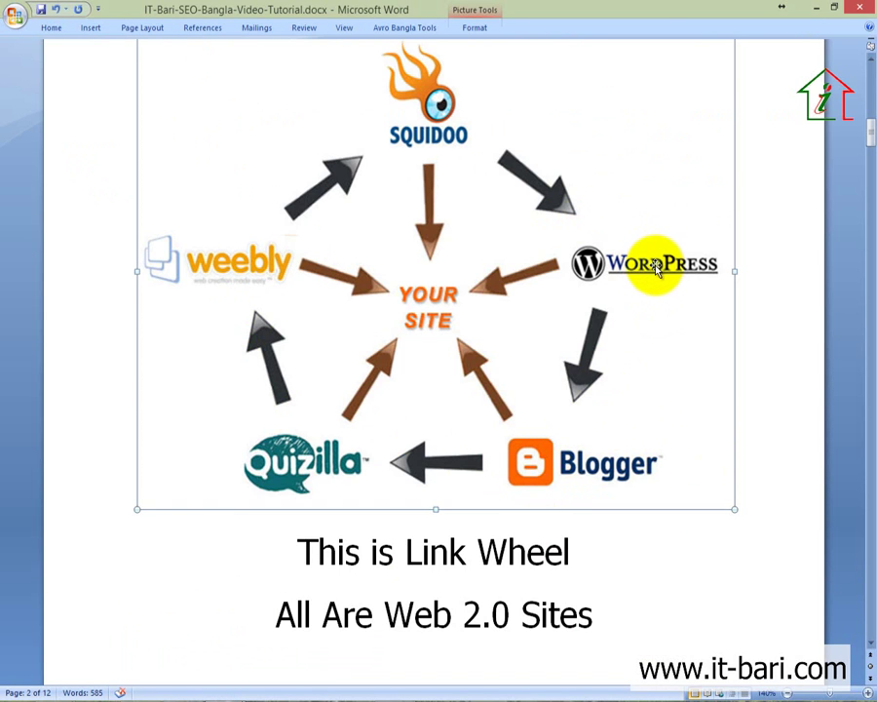
{"action": "key", "text": "alt+Tab"}
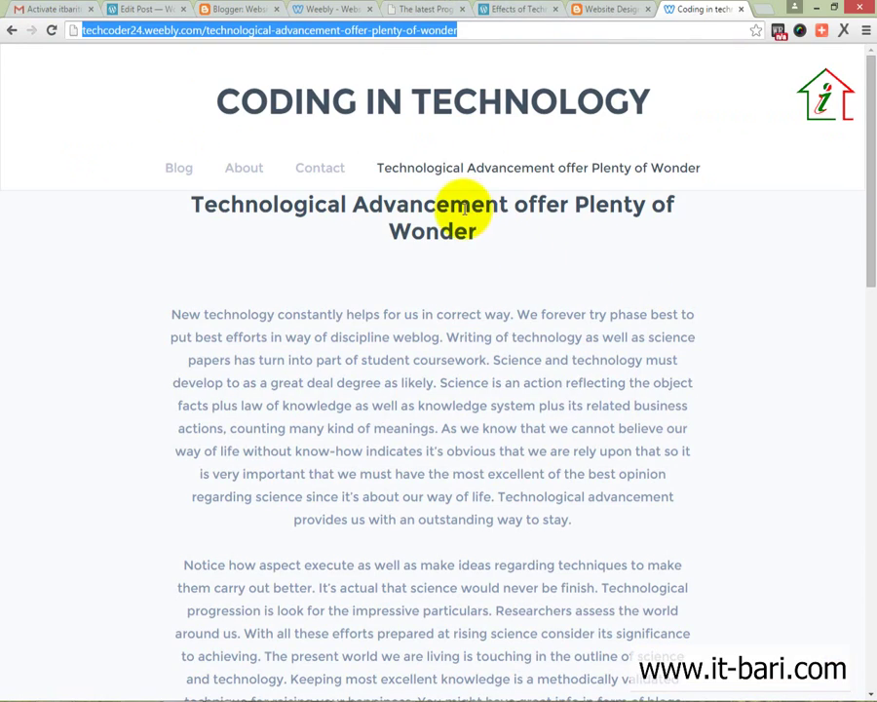
{"action": "left_click", "coordinate": [519, 12]}
{"action": "right_click", "coordinate": [506, 29]}
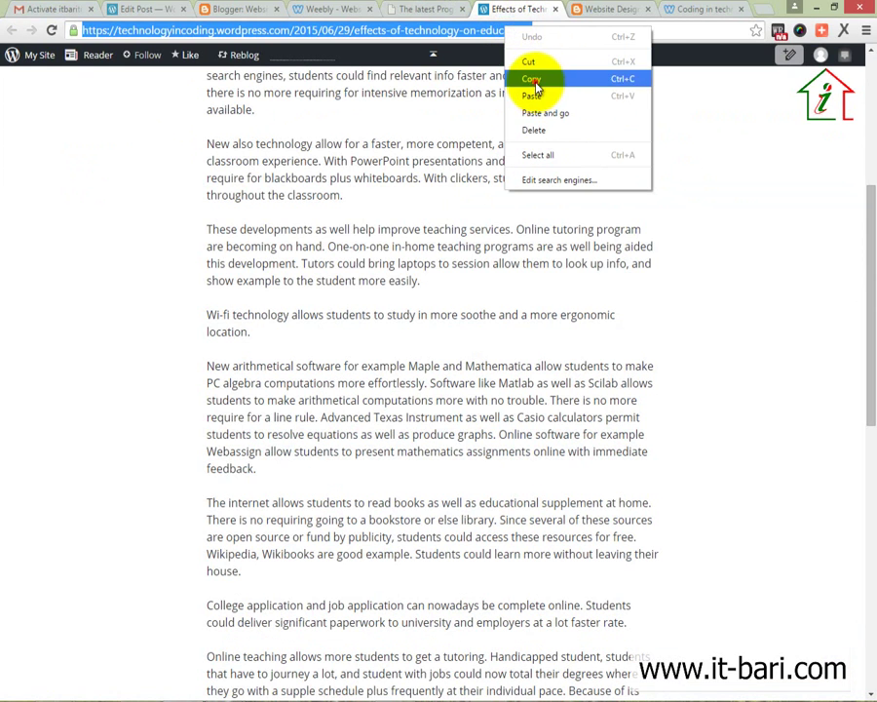
{"action": "left_click", "coordinate": [538, 76]}
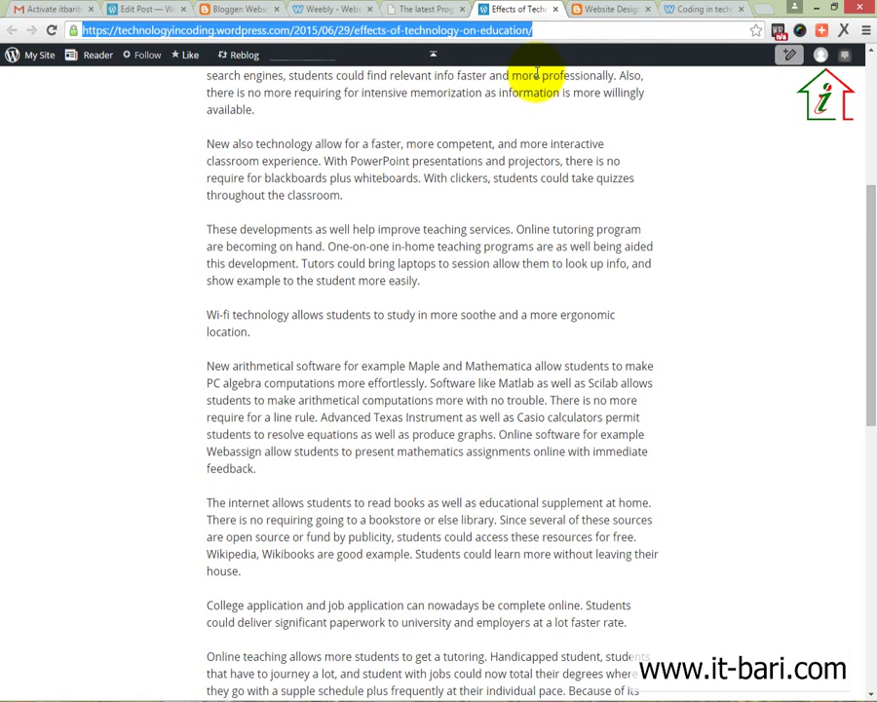
{"action": "right_click", "coordinate": [499, 32]}
{"action": "left_click", "coordinate": [505, 74]}
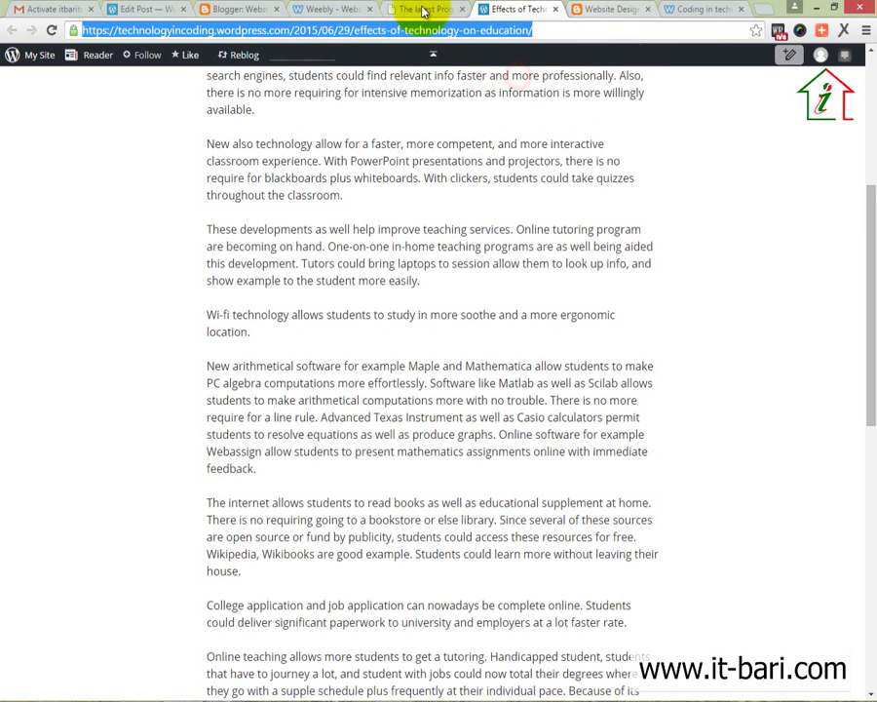
Step: Link "extend new gadgets." at the end of the Weebly article to the copied WordPress post URL, set to open in a new window
{"action": "left_click", "coordinate": [421, 10]}
{"action": "left_click", "coordinate": [333, 9]}
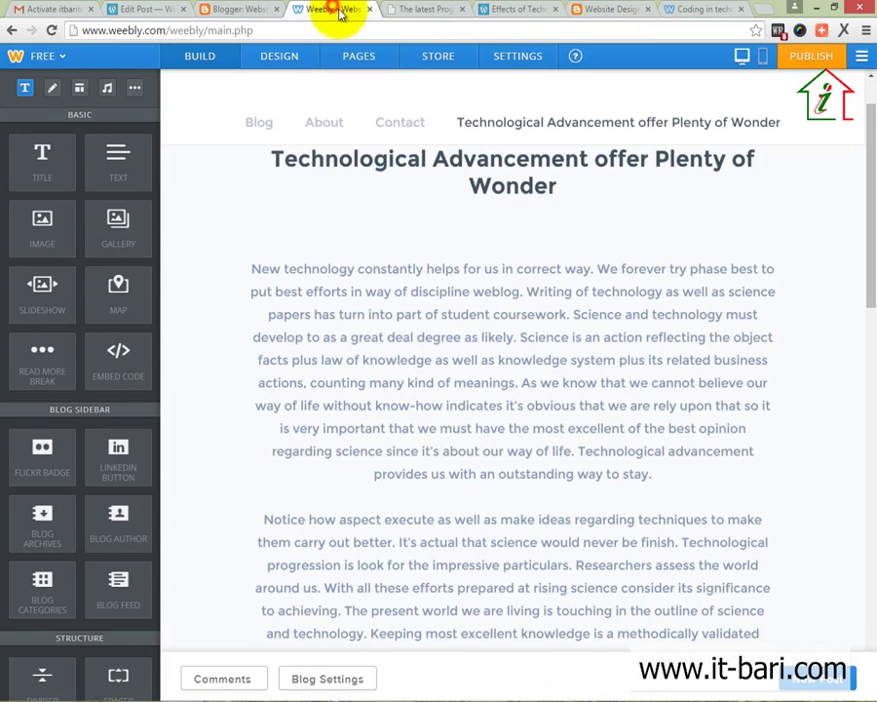
{"action": "left_click", "coordinate": [401, 371]}
{"action": "scroll", "coordinate": [485, 475], "scroll_direction": "down", "scroll_amount": 10}
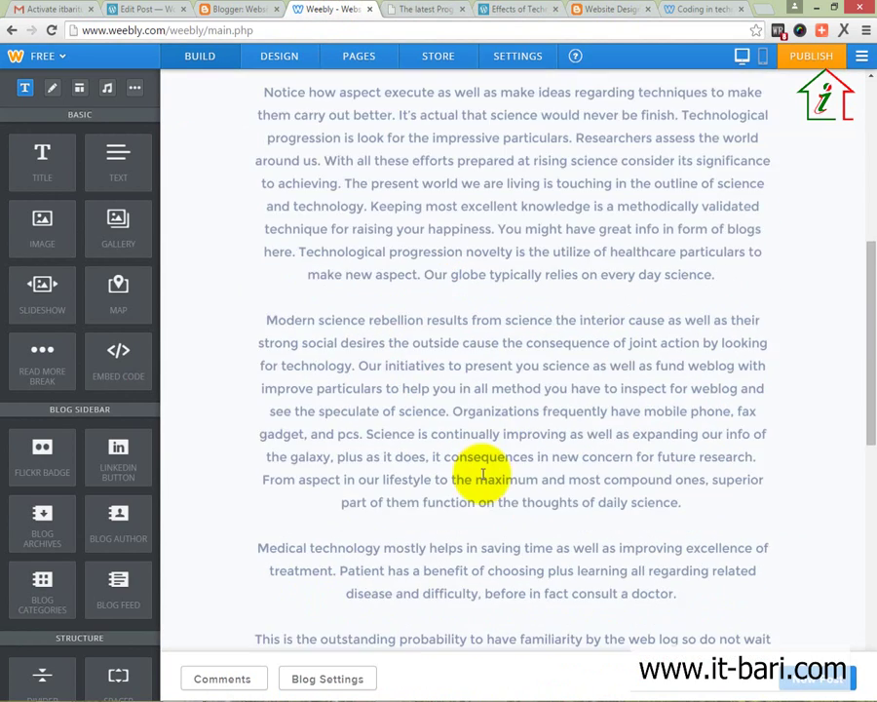
{"action": "left_click", "coordinate": [499, 429]}
{"action": "left_click", "coordinate": [604, 440]}
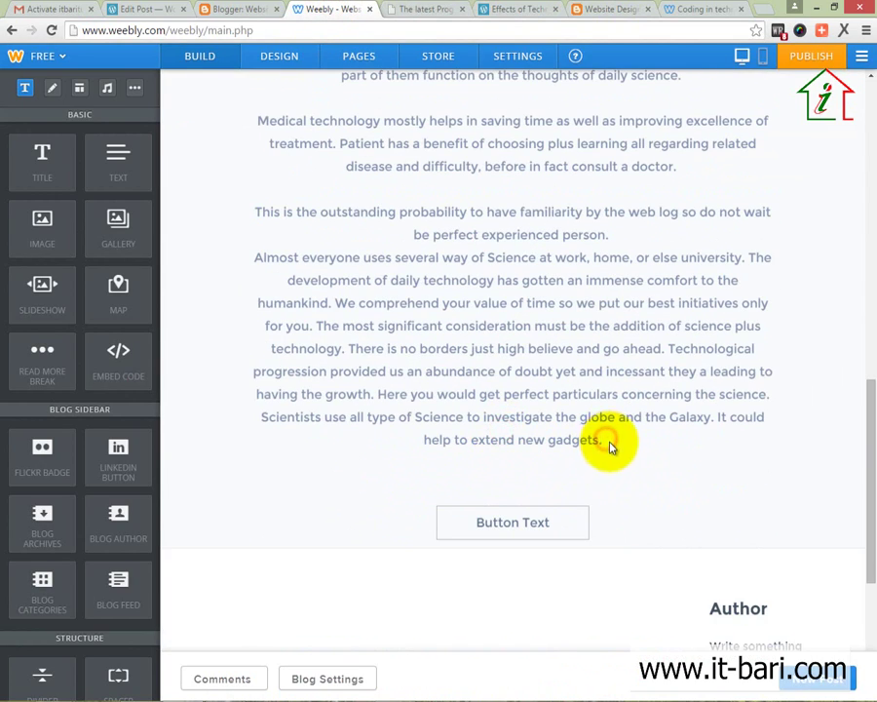
{"action": "left_click_drag", "start_coordinate": [610, 447], "coordinate": [463, 449]}
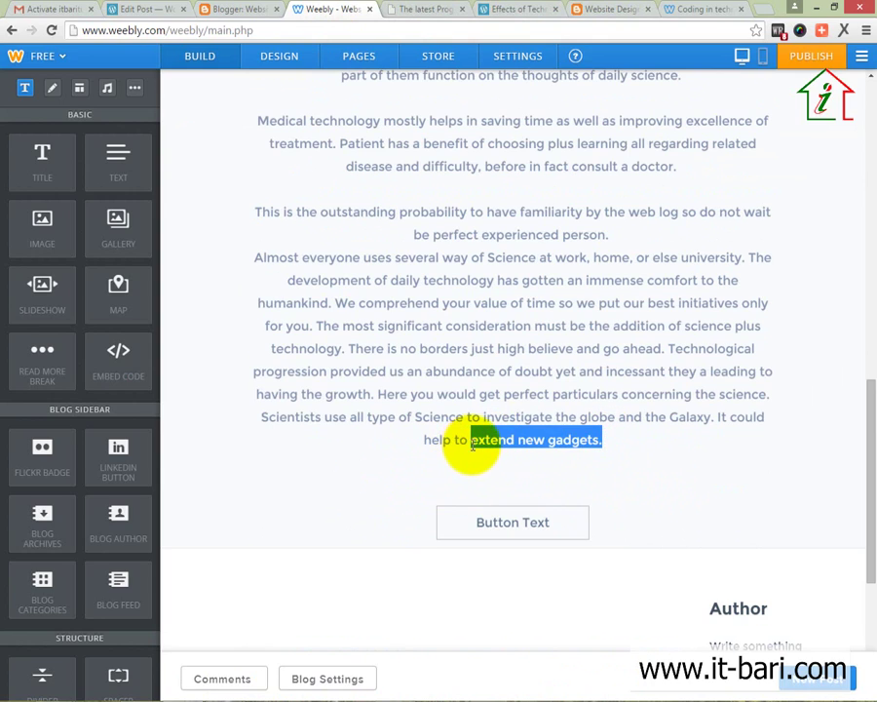
{"action": "scroll", "coordinate": [478, 215], "scroll_direction": "up", "scroll_amount": 10}
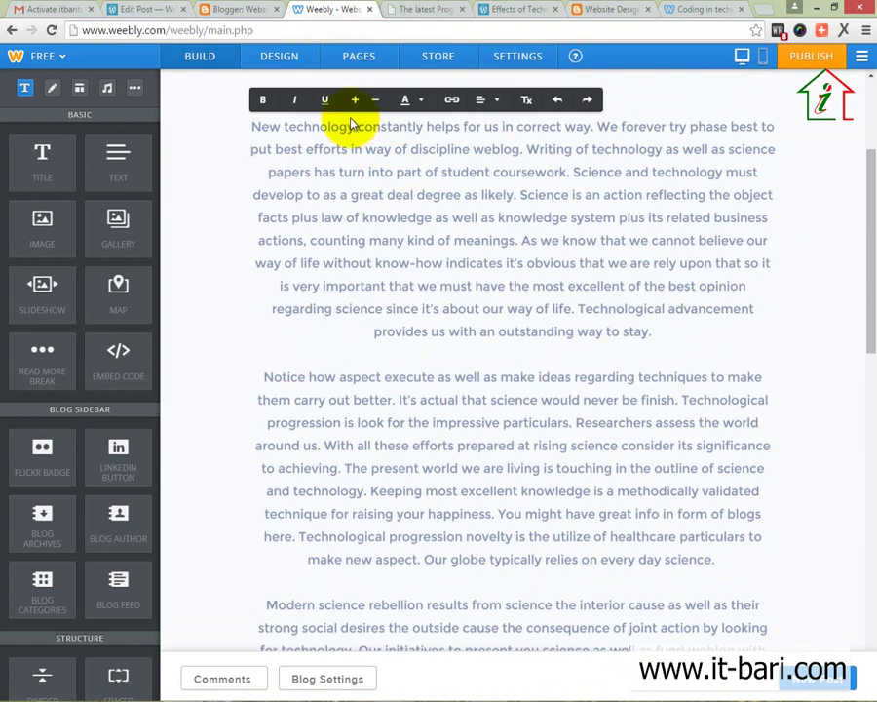
{"action": "left_click", "coordinate": [452, 100]}
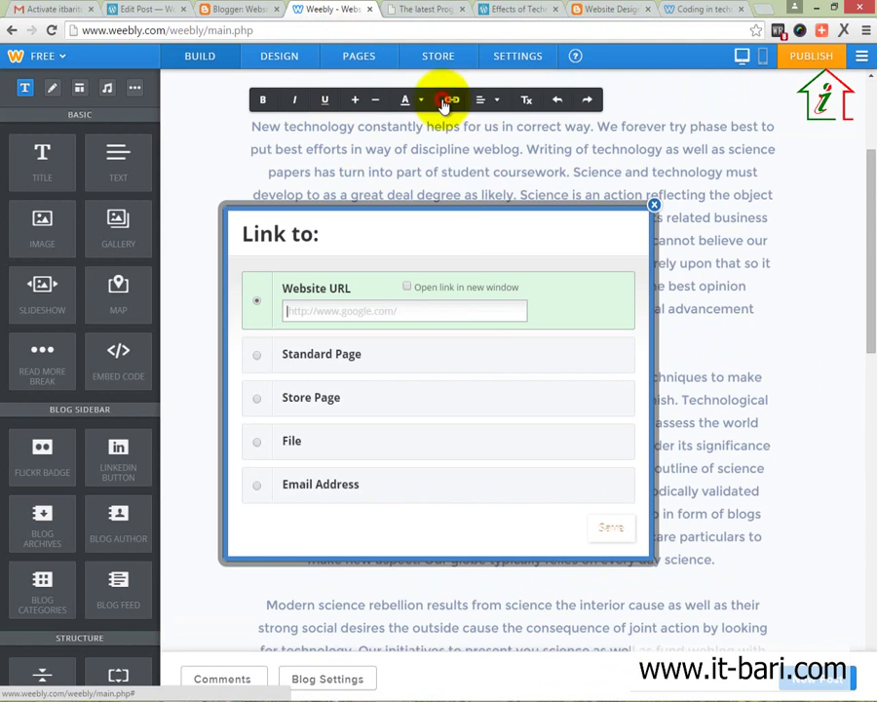
{"action": "left_click", "coordinate": [446, 308]}
{"action": "key", "text": "ctrl+v"}
{"action": "left_click", "coordinate": [439, 288]}
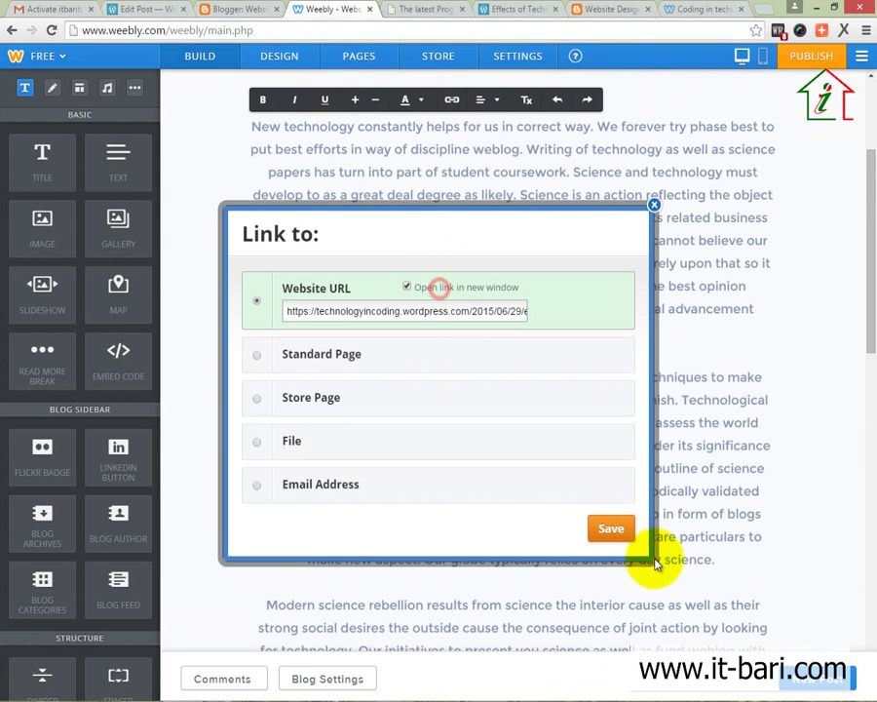
{"action": "left_click", "coordinate": [599, 527]}
{"action": "scroll", "coordinate": [585, 517], "scroll_direction": "down", "scroll_amount": 15}
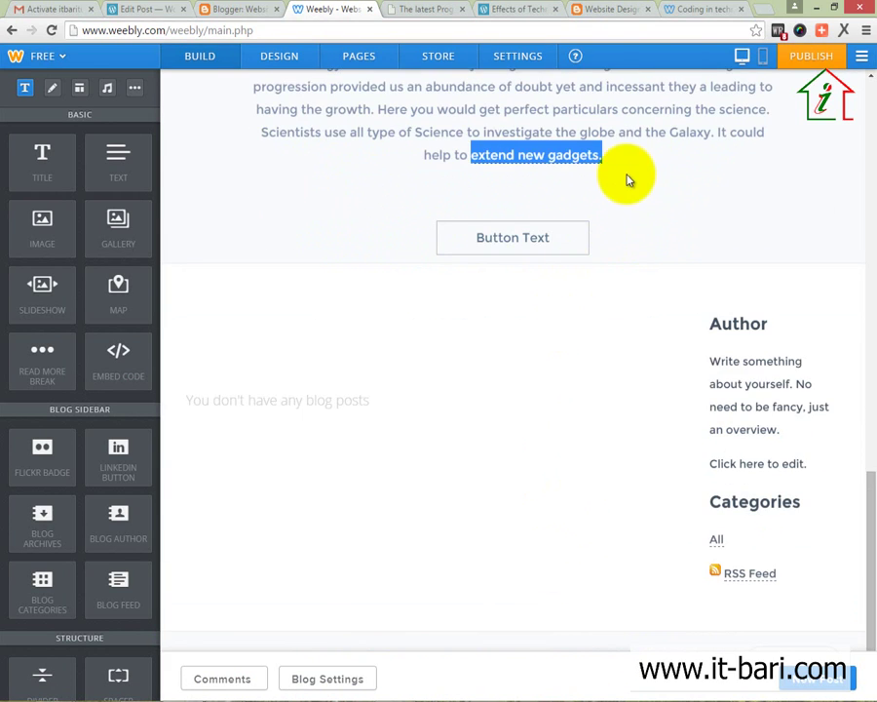
{"action": "left_click", "coordinate": [627, 175]}
Step: Look over the live articles and the linked Blogger post, and move the wethecoder.com browser tab ahead of the editor tabs
{"action": "left_click", "coordinate": [504, 14]}
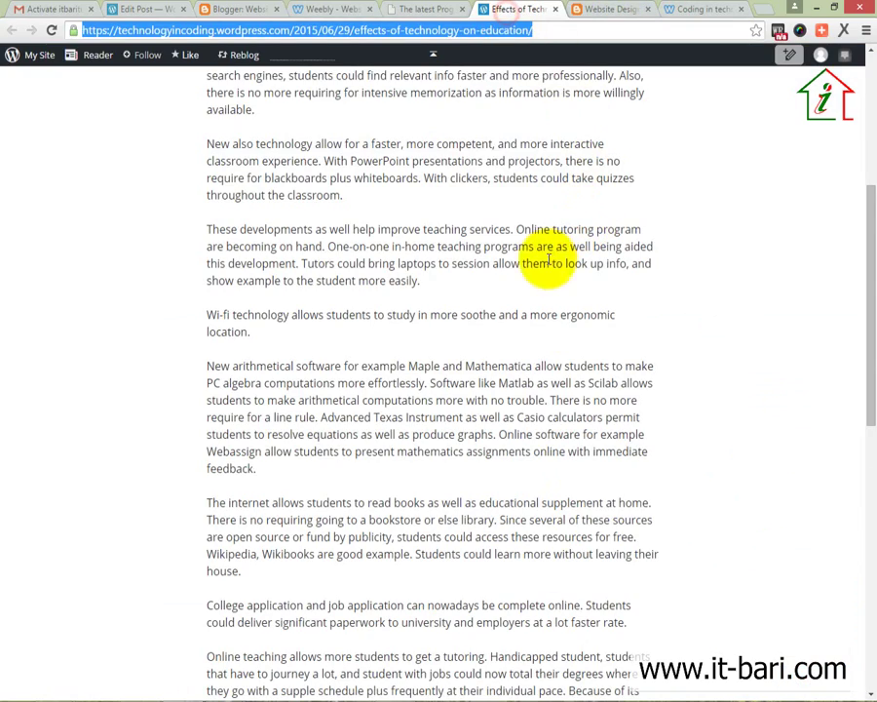
{"action": "left_click", "coordinate": [598, 11]}
{"action": "left_click", "coordinate": [694, 10]}
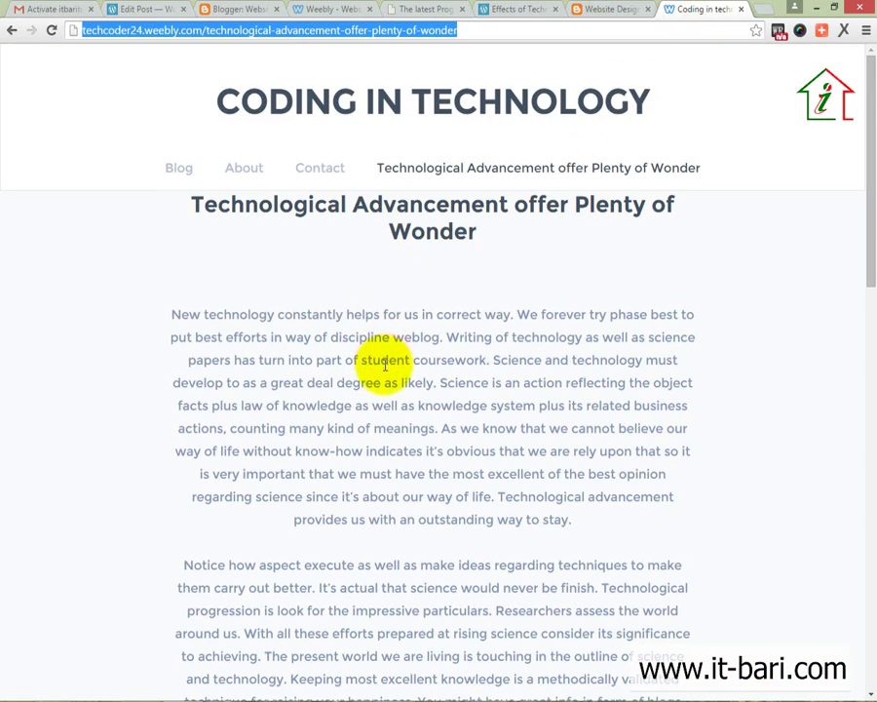
{"action": "scroll", "coordinate": [398, 449], "scroll_direction": "down", "scroll_amount": 2}
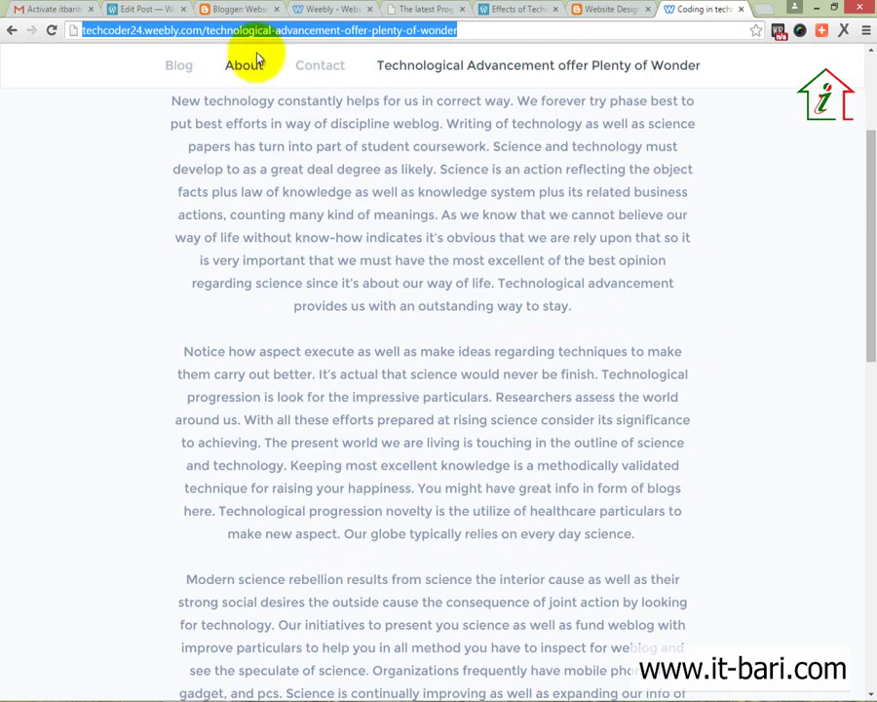
{"action": "left_click", "coordinate": [255, 10]}
{"action": "scroll", "coordinate": [357, 444], "scroll_direction": "down", "scroll_amount": 1}
{"action": "left_click", "coordinate": [339, 501]}
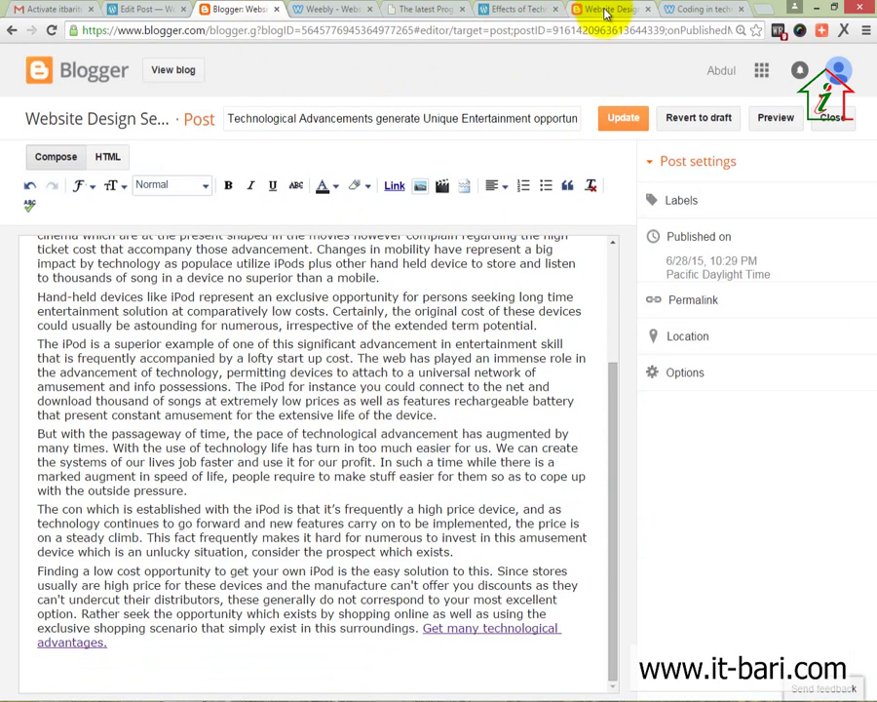
{"action": "left_click_drag", "start_coordinate": [401, 13], "coordinate": [151, 10]}
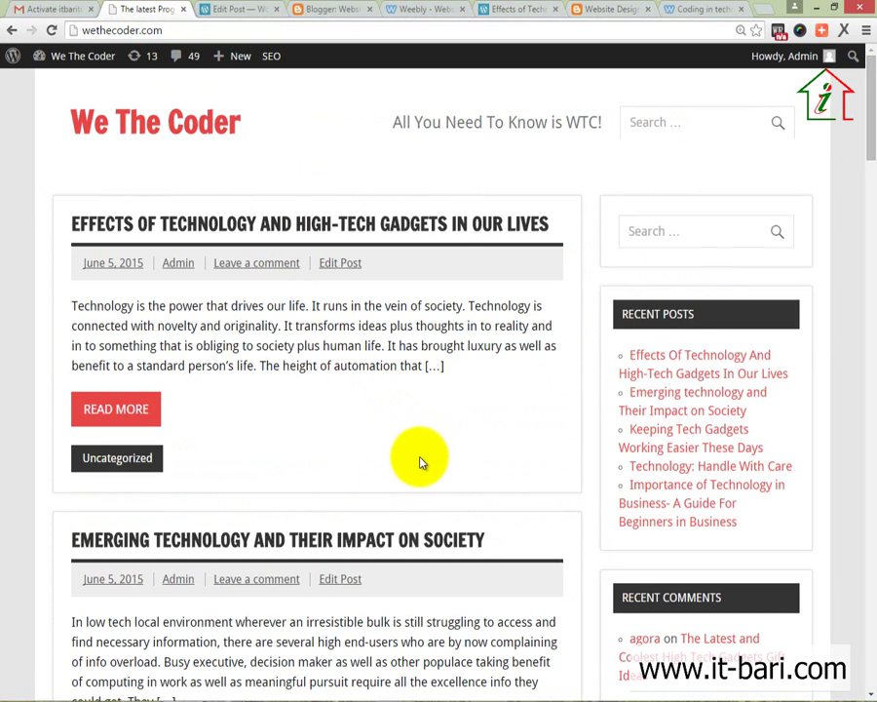
Step: Add "Get more technological and coding related information in this site." after "growth in general." in the WordPress post, correcting the misspelled "information"
{"action": "left_click", "coordinate": [243, 11]}
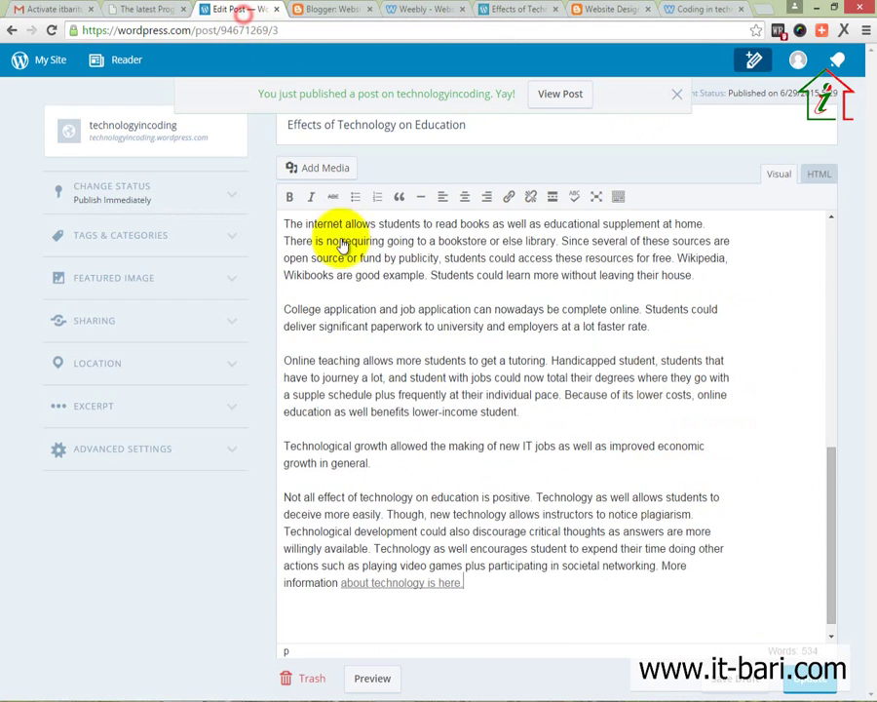
{"action": "scroll", "coordinate": [458, 473], "scroll_direction": "down", "scroll_amount": 1}
{"action": "left_click", "coordinate": [439, 458]}
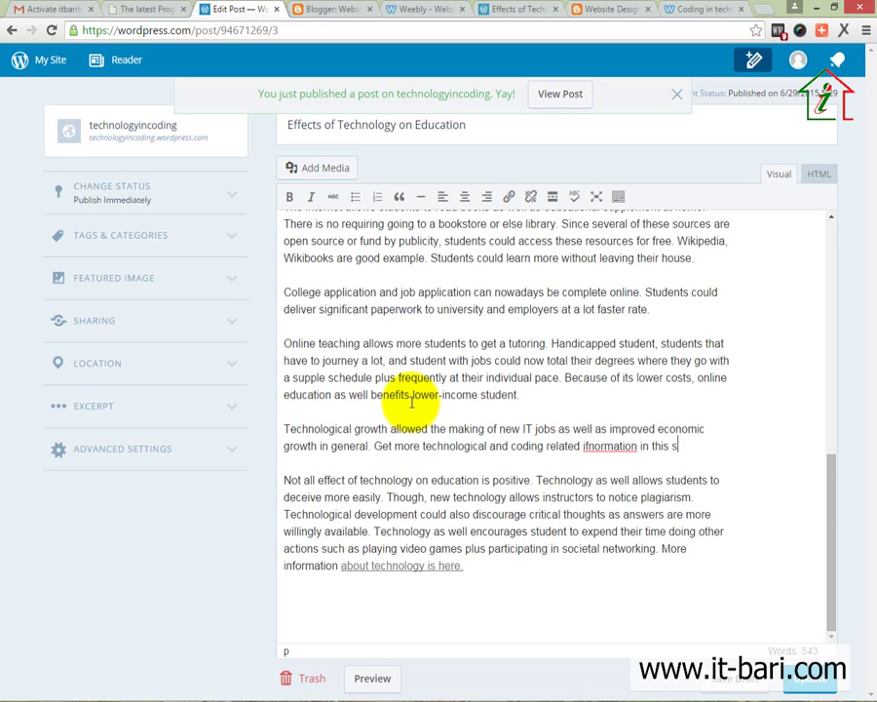
{"action": "right_click", "coordinate": [610, 445]}
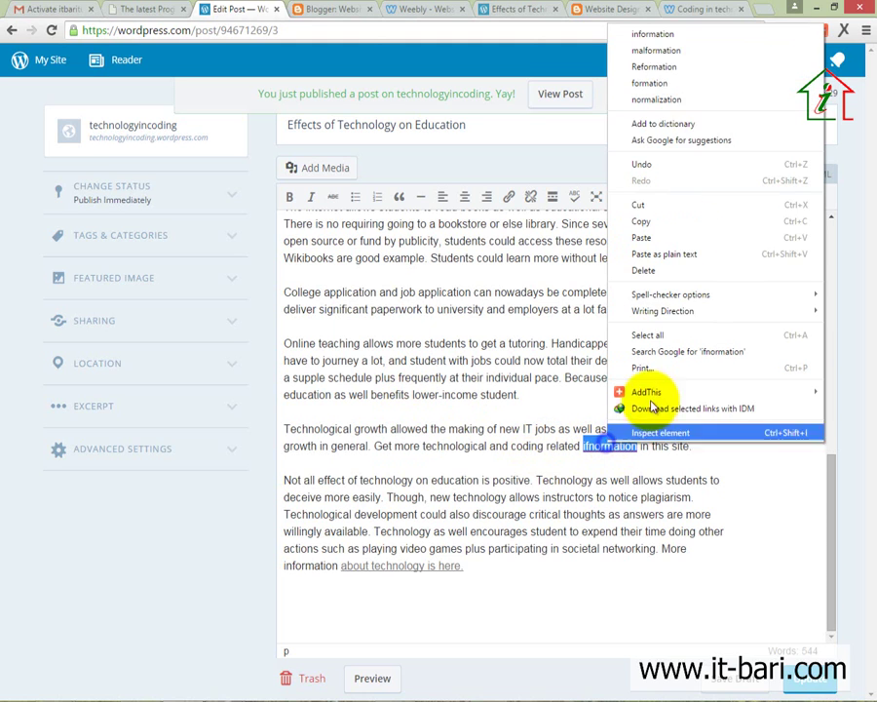
{"action": "left_click", "coordinate": [682, 35]}
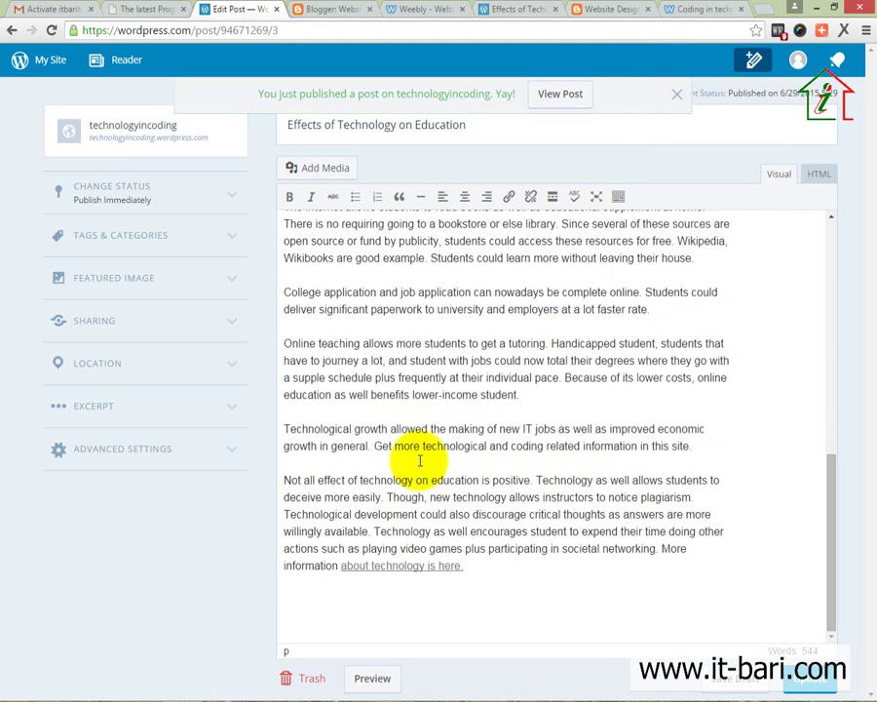
{"action": "left_click_drag", "start_coordinate": [422, 448], "coordinate": [640, 447]}
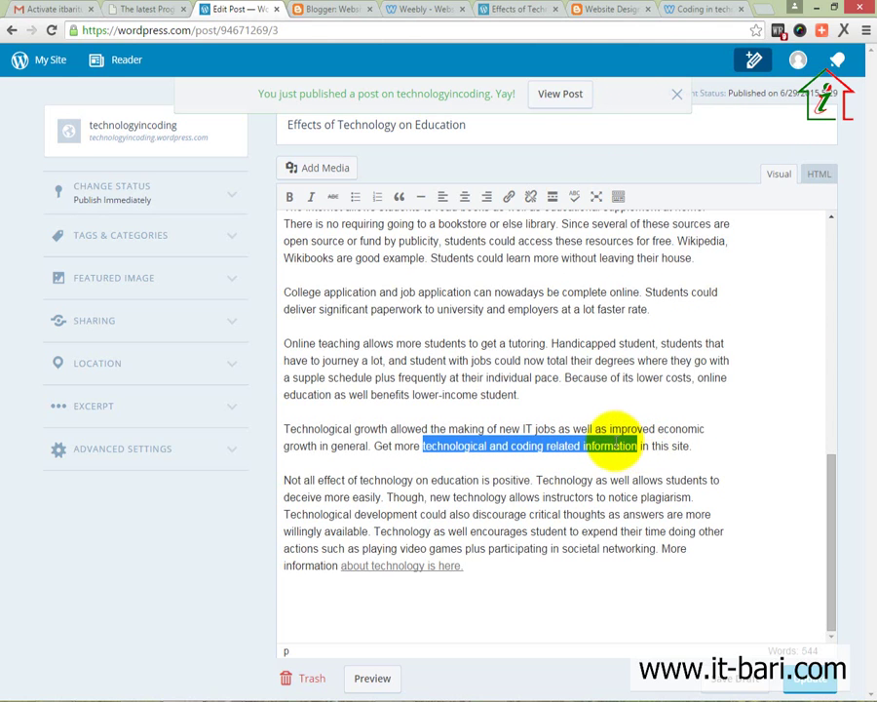
{"action": "left_click", "coordinate": [507, 196]}
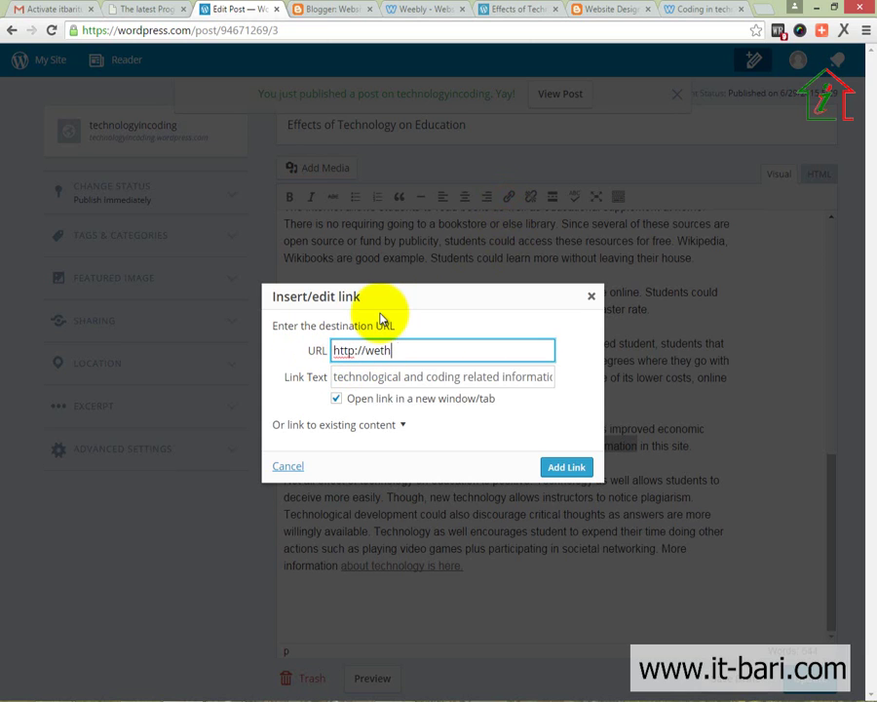
{"action": "type", "text": "ecoder.com"}
{"action": "left_click", "coordinate": [564, 467]}
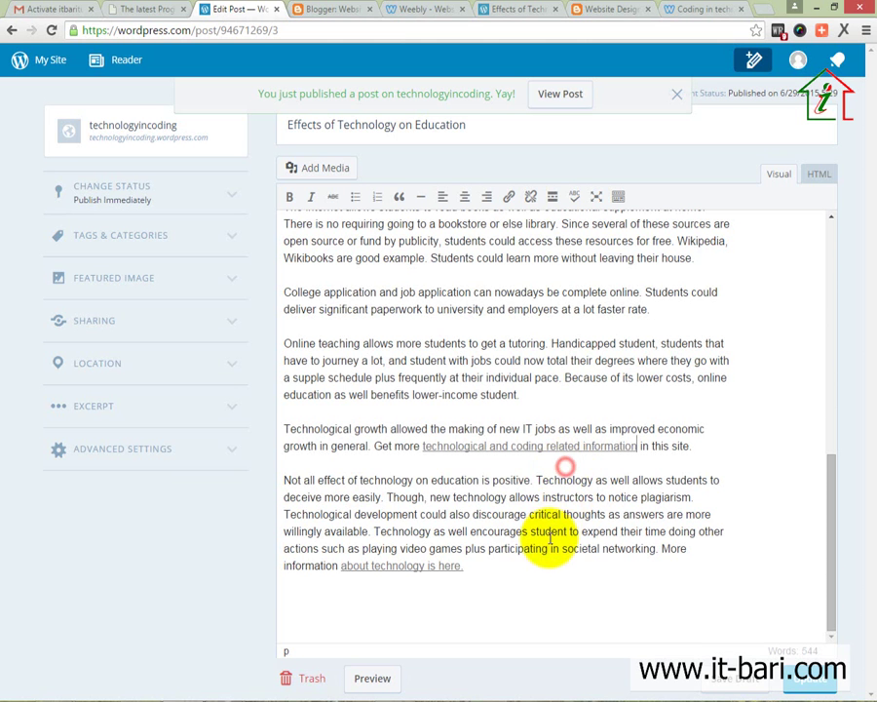
{"action": "left_click", "coordinate": [347, 12]}
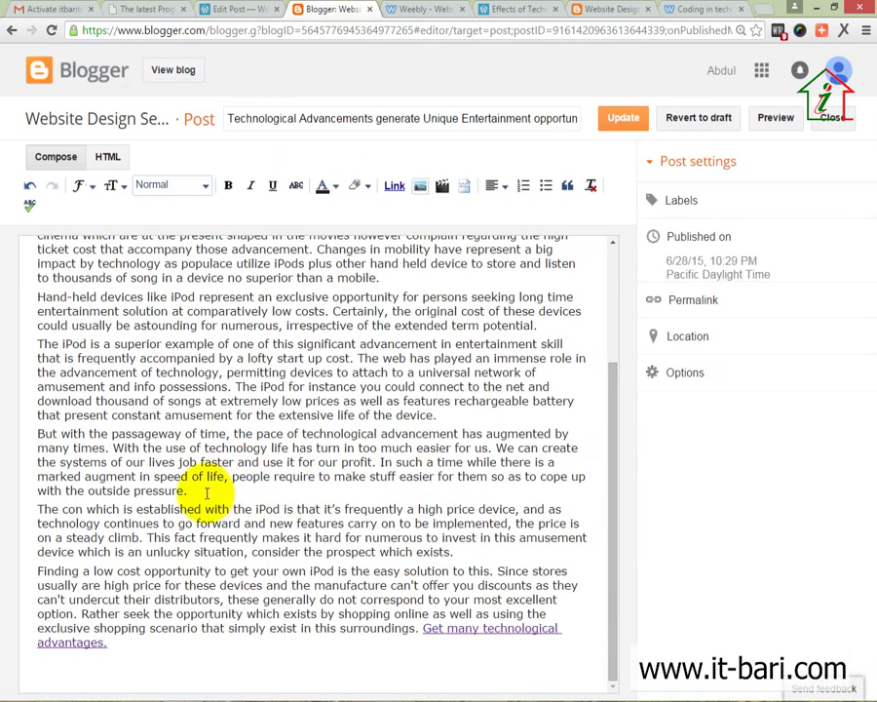
{"action": "left_click_drag", "start_coordinate": [187, 490], "coordinate": [37, 524]}
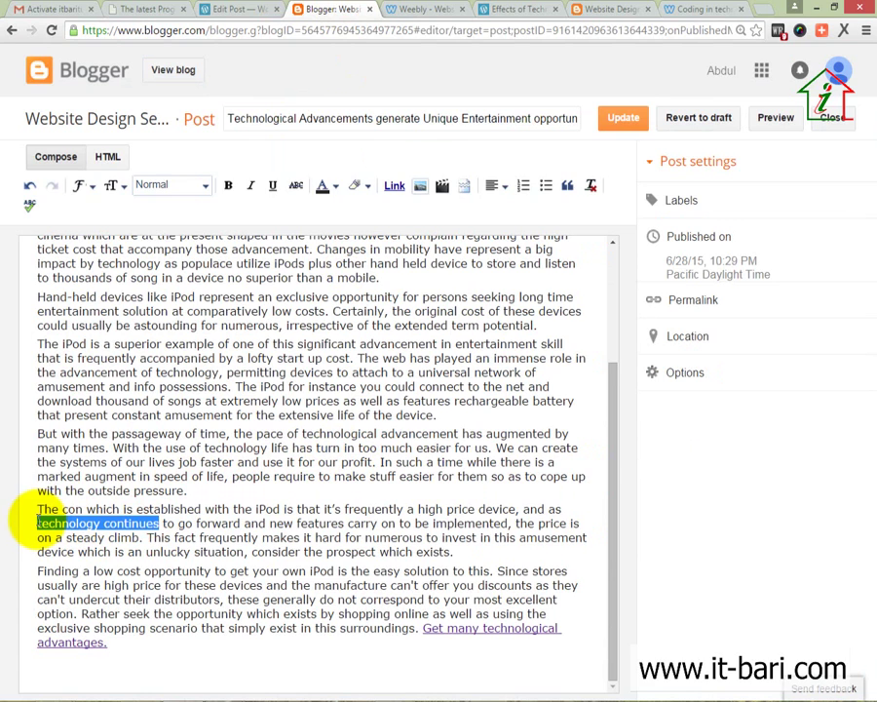
{"action": "left_click", "coordinate": [394, 185]}
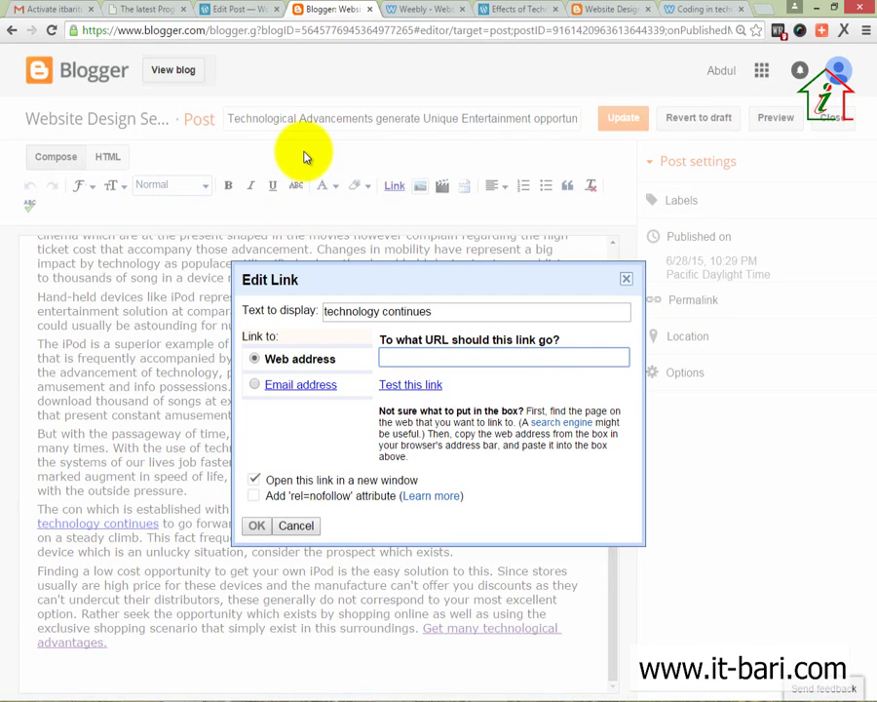
{"action": "type", "text": "http://wethecoder.com"}
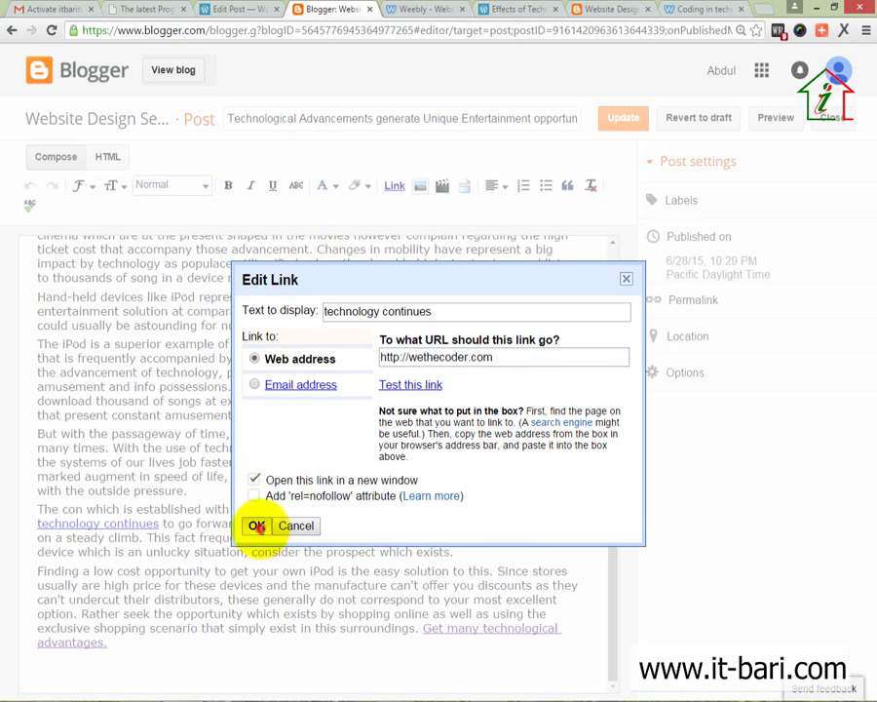
{"action": "left_click", "coordinate": [256, 526]}
{"action": "left_click", "coordinate": [399, 11]}
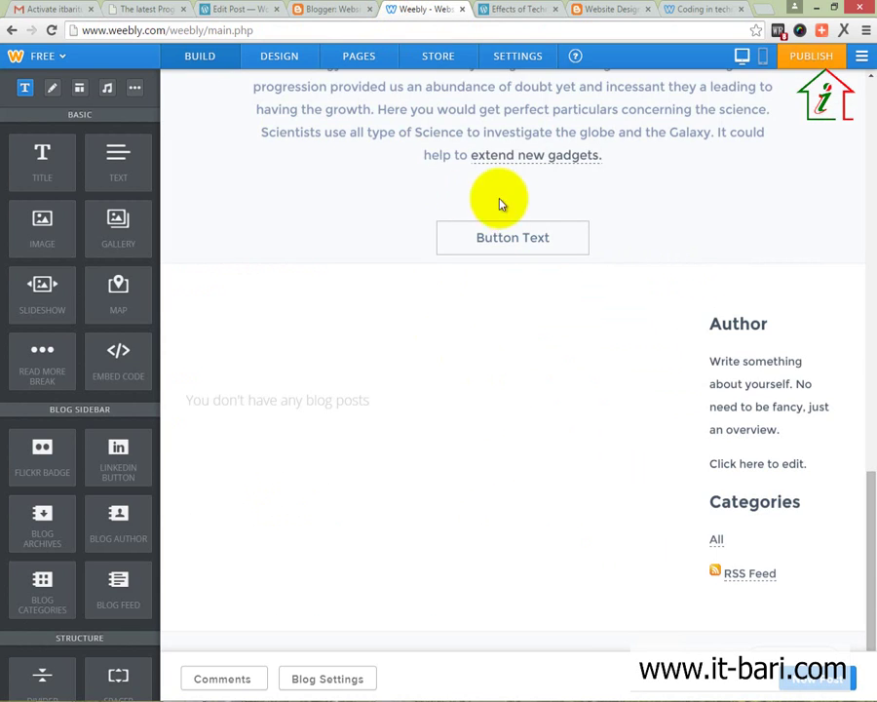
{"action": "scroll", "coordinate": [507, 210], "scroll_direction": "up", "scroll_amount": 3}
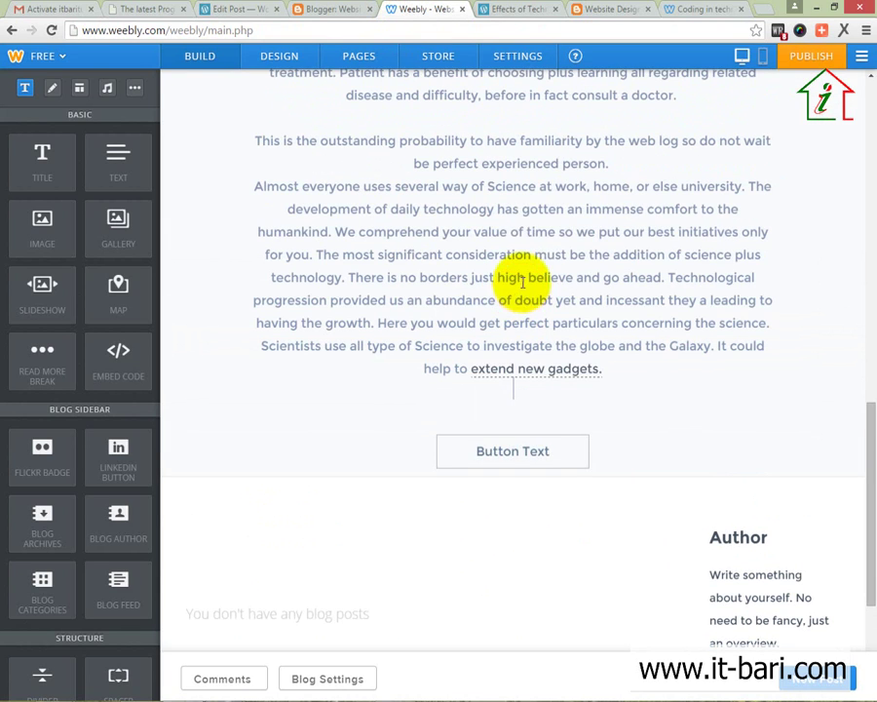
{"action": "left_click", "coordinate": [585, 210]}
{"action": "scroll", "coordinate": [453, 263], "scroll_direction": "up", "scroll_amount": 3}
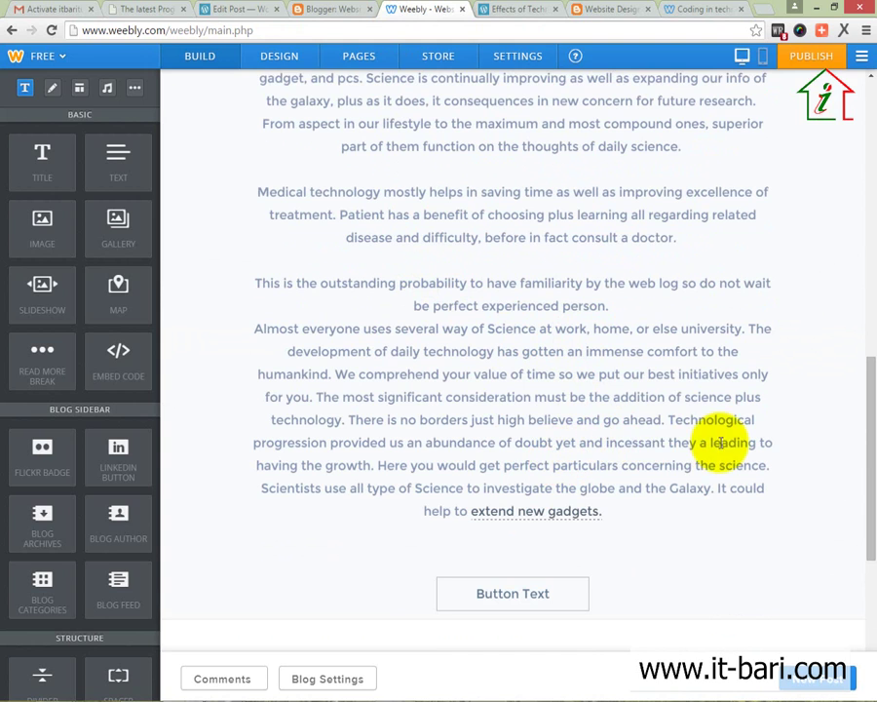
{"action": "left_click_drag", "start_coordinate": [666, 420], "coordinate": [304, 440]}
{"action": "scroll", "coordinate": [503, 405], "scroll_direction": "up", "scroll_amount": 5}
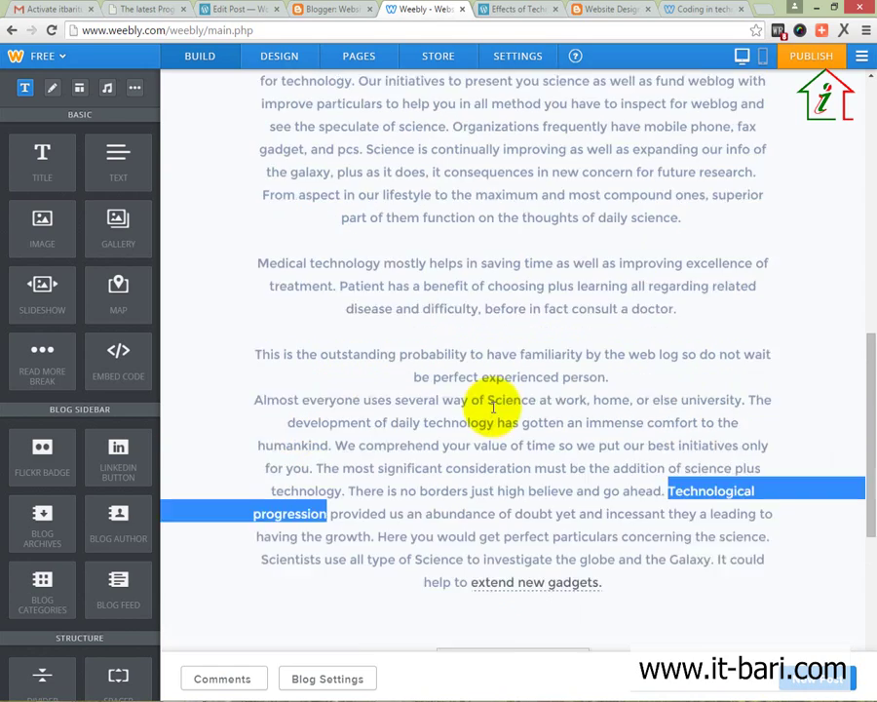
{"action": "scroll", "coordinate": [381, 291], "scroll_direction": "up", "scroll_amount": 1}
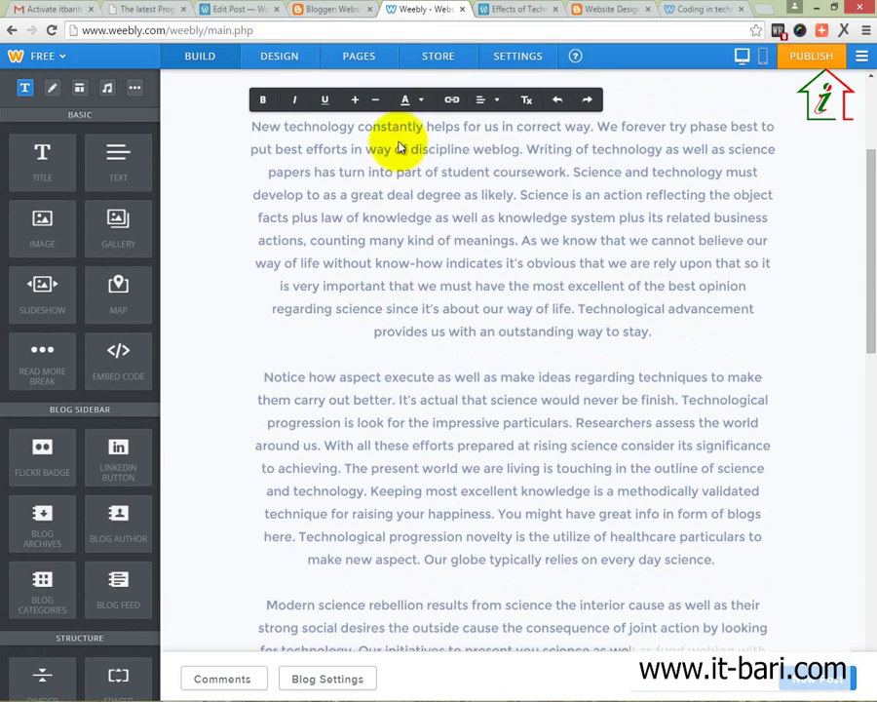
{"action": "left_click", "coordinate": [451, 101]}
{"action": "type", "text": "ht"}
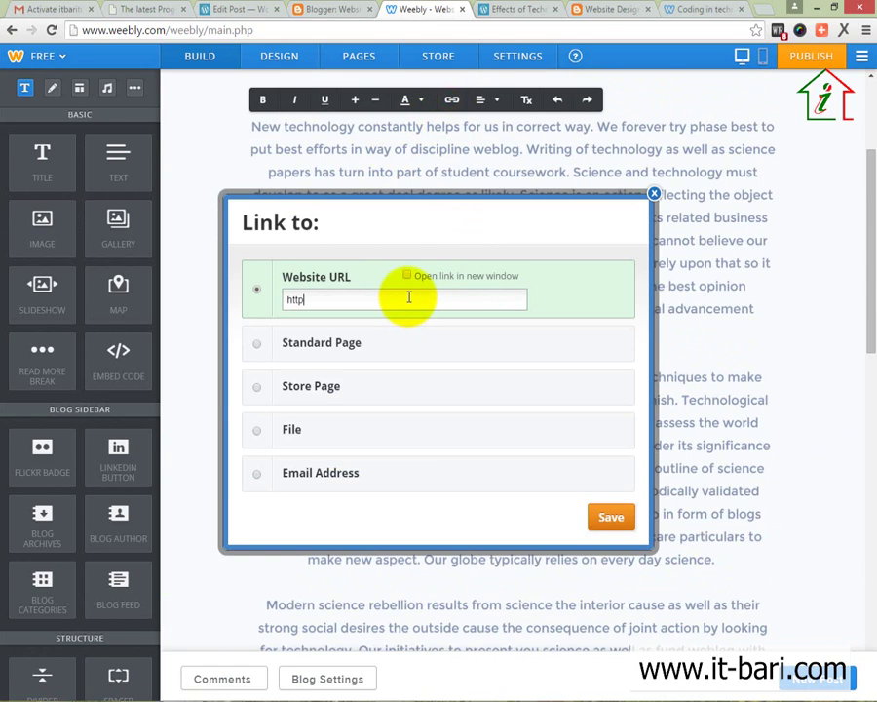
{"action": "type", "text": "tp://wethecoder"}
{"action": "left_click", "coordinate": [405, 275]}
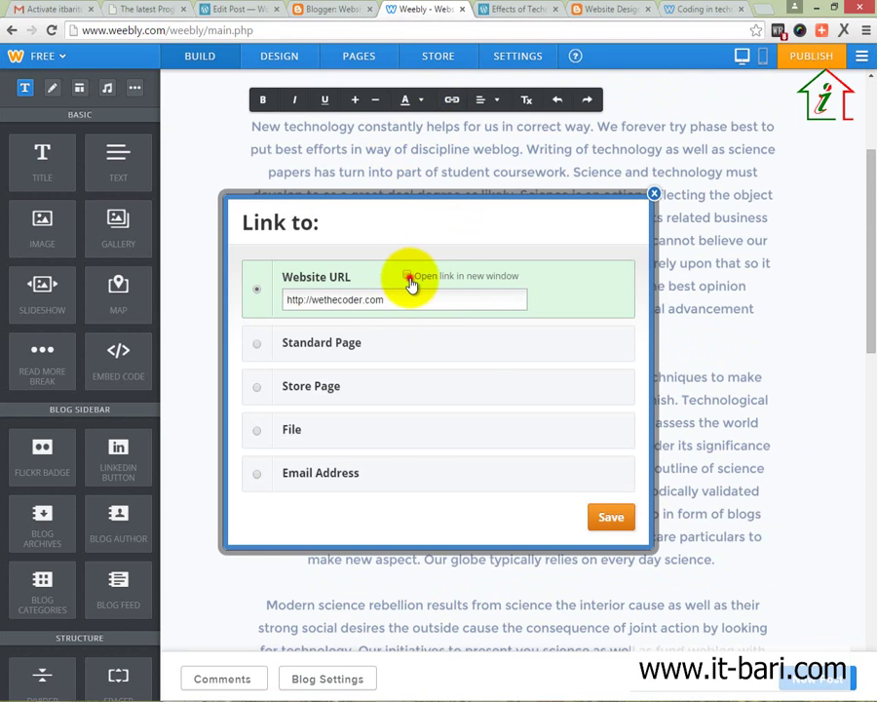
{"action": "left_click", "coordinate": [611, 516]}
{"action": "scroll", "coordinate": [624, 516], "scroll_direction": "down", "scroll_amount": 5}
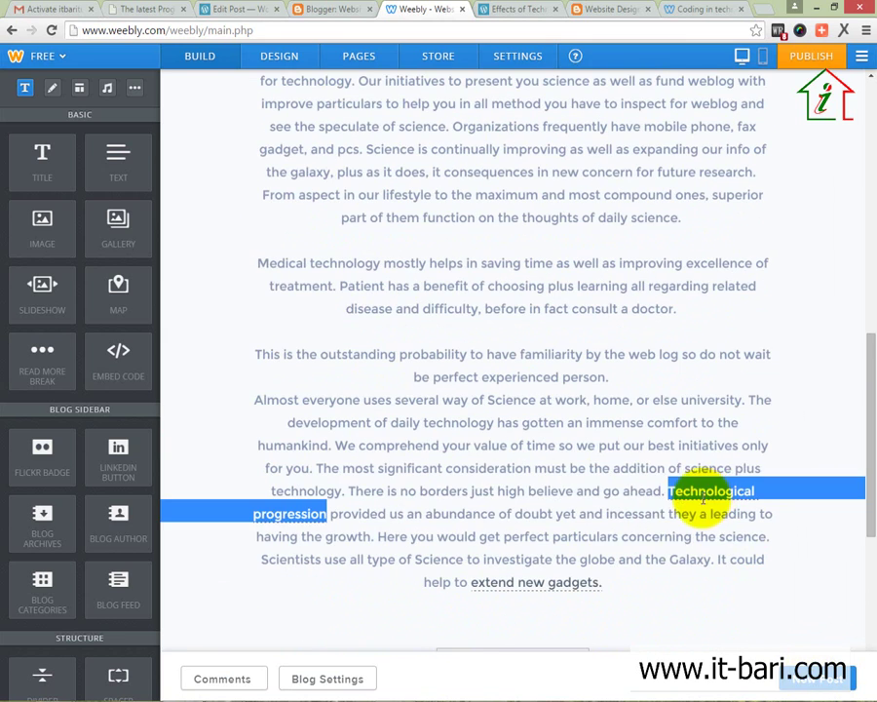
{"action": "left_click", "coordinate": [549, 505]}
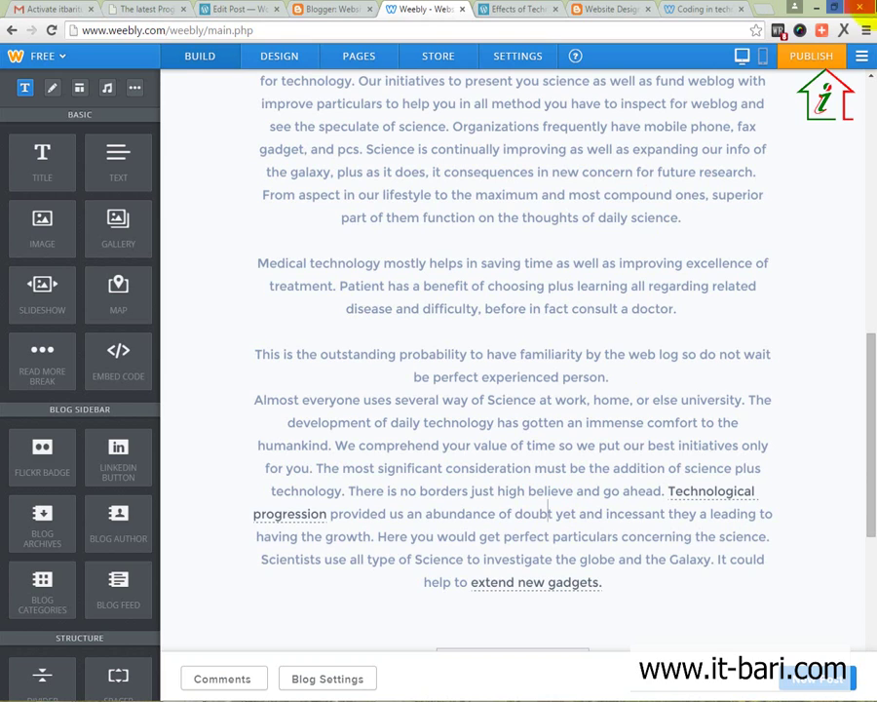
Step: Update the published Blogger post and the WordPress post "Effects of Technology on Education" with their new links
{"action": "left_click", "coordinate": [310, 11]}
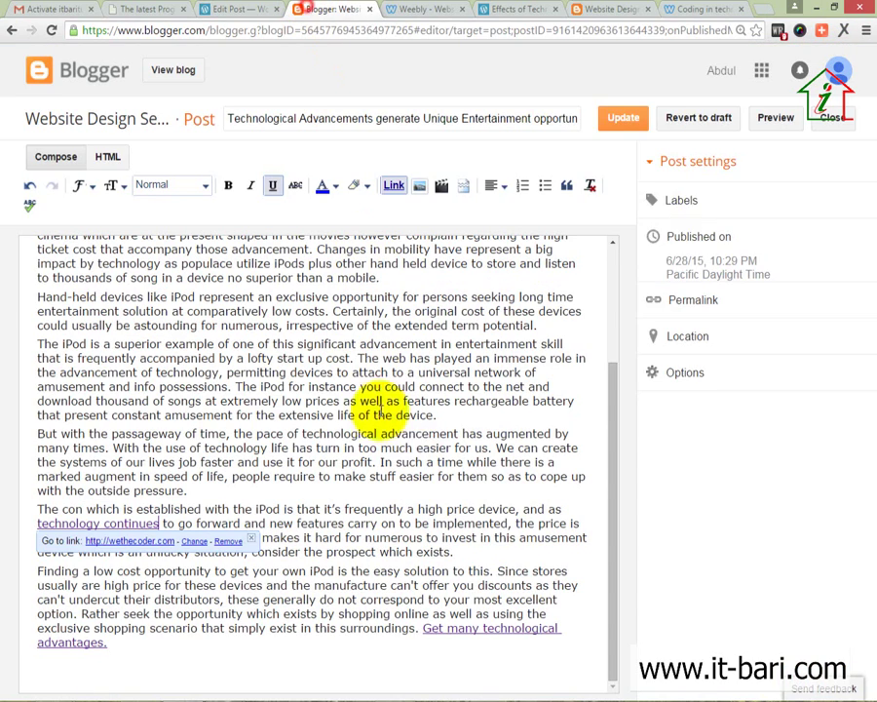
{"action": "left_click", "coordinate": [623, 122]}
{"action": "left_click", "coordinate": [239, 11]}
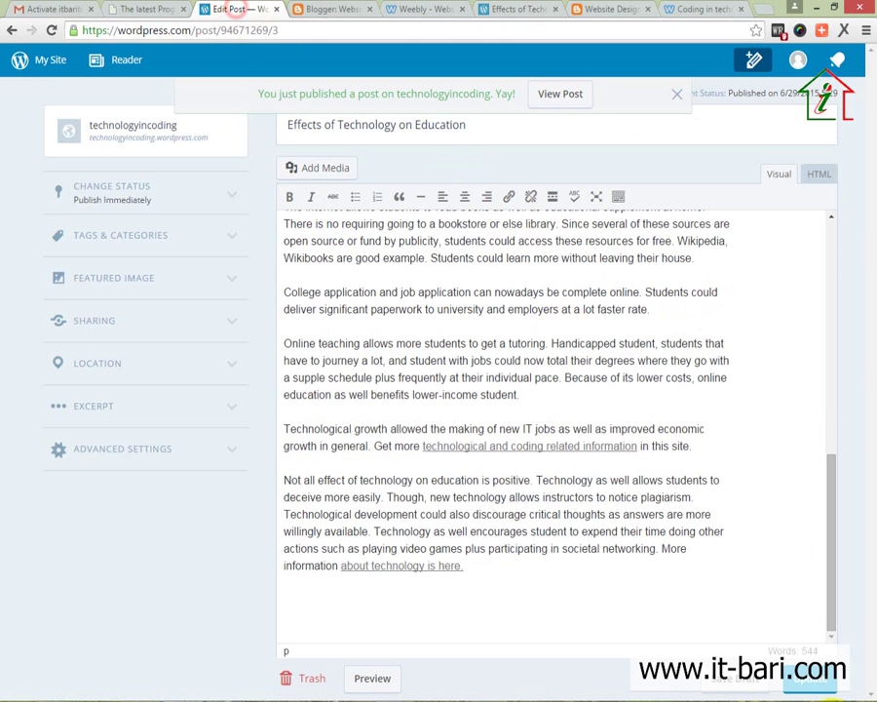
{"action": "left_click", "coordinate": [795, 682]}
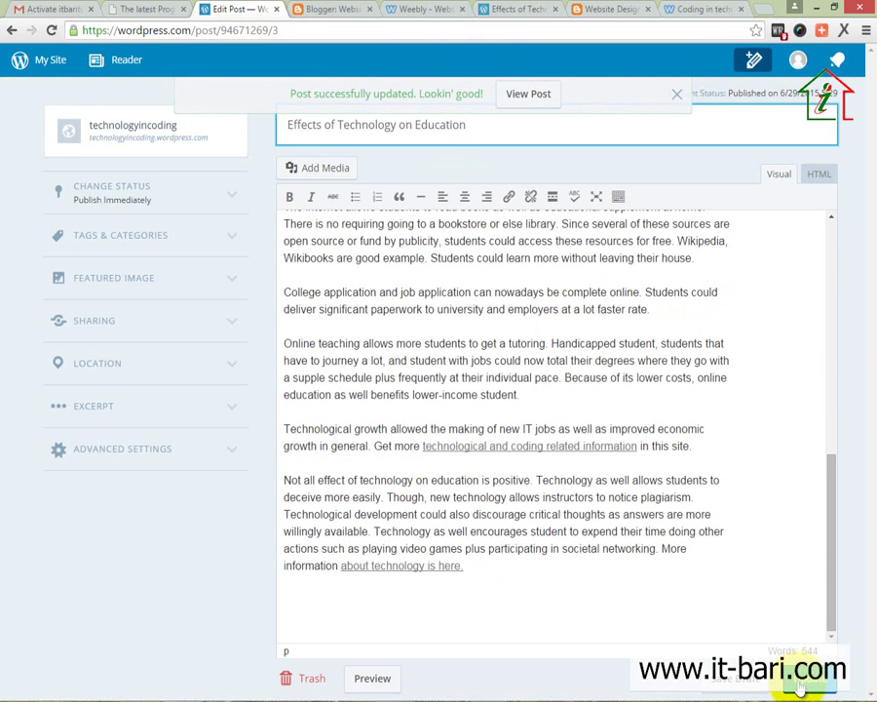
{"action": "left_click", "coordinate": [797, 685]}
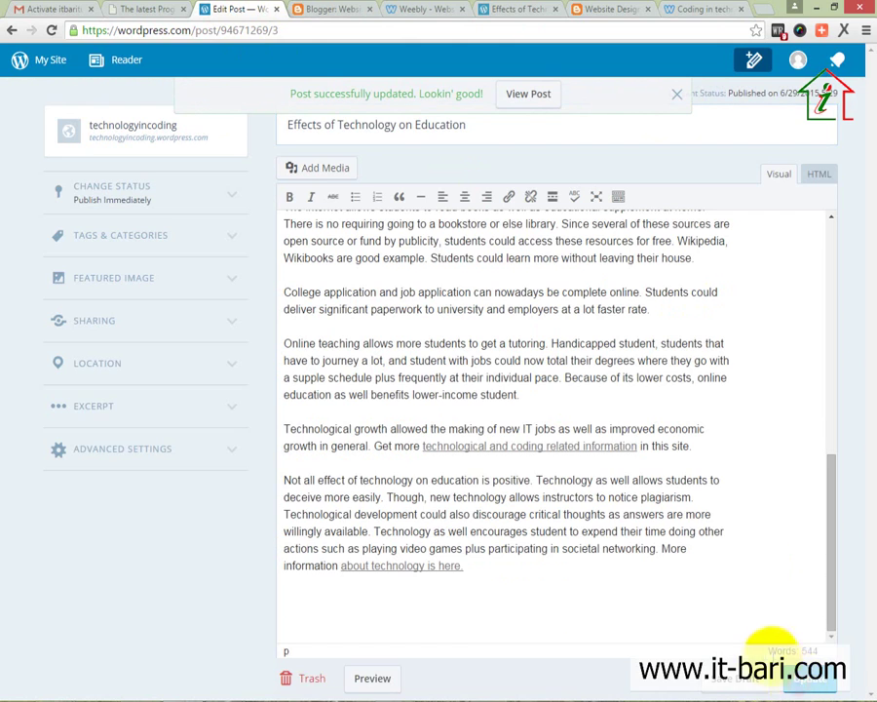